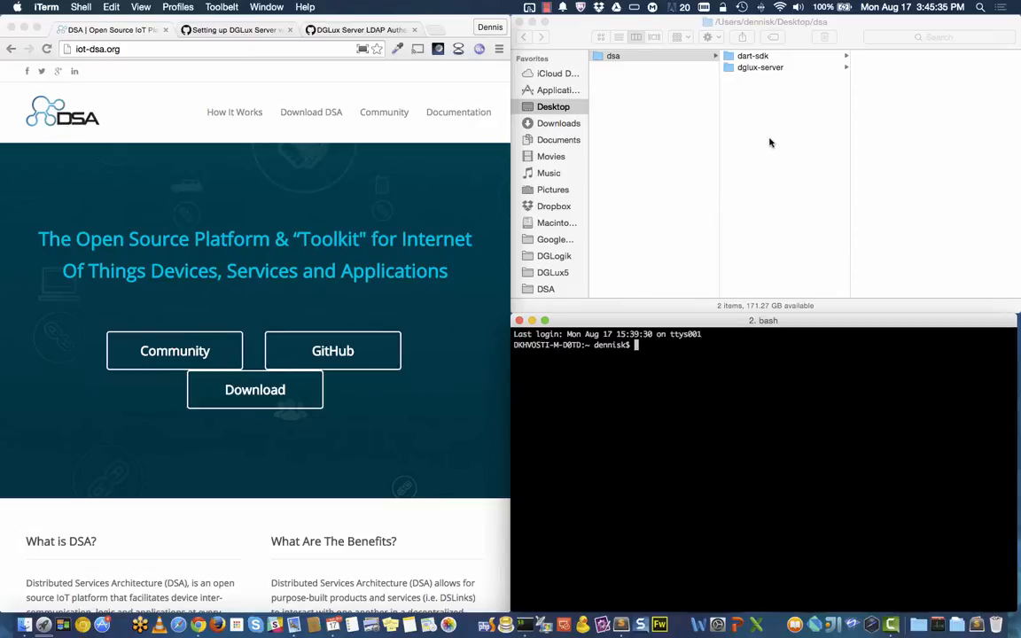
# Step: Change the iTerm directory to dsa/dglux-server/bin by dragging the bin folder after cd
pyautogui.click(759, 71)
pyautogui.click(759, 69)
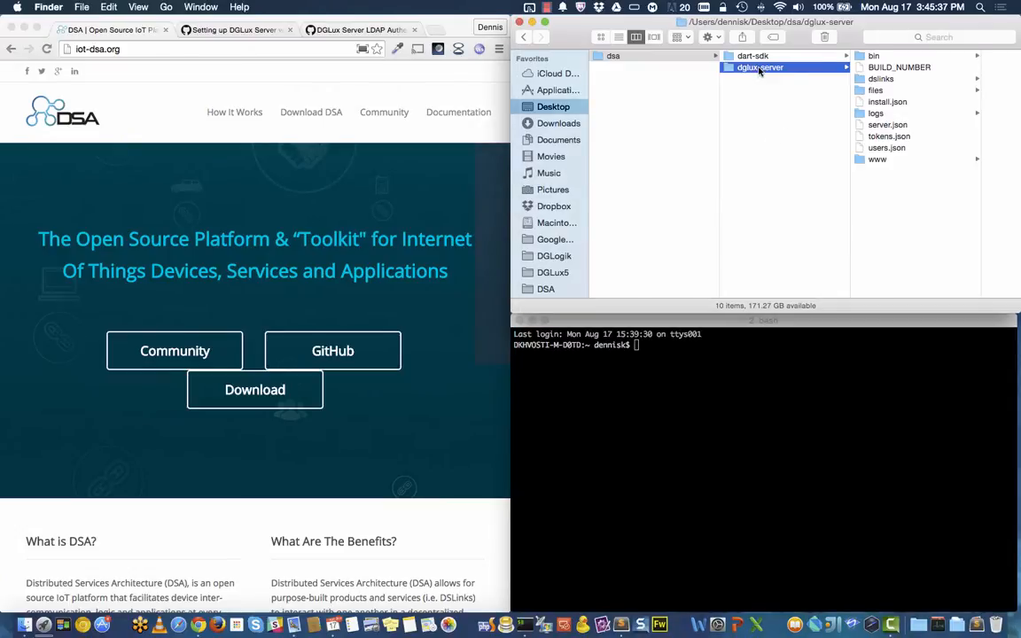
pyautogui.click(877, 57)
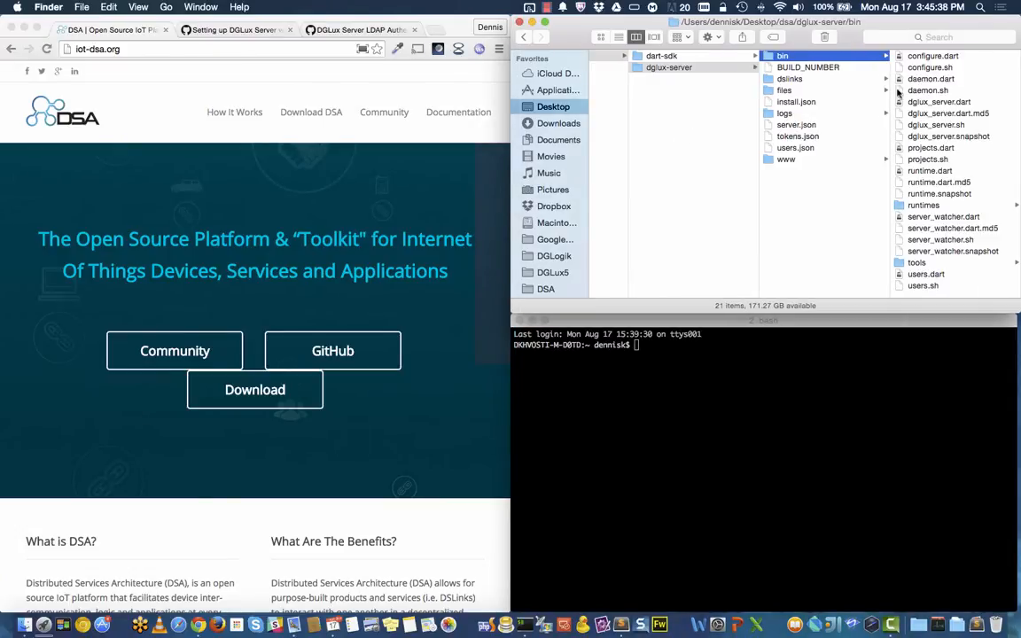
pyautogui.click(802, 364)
pyautogui.write('cd')
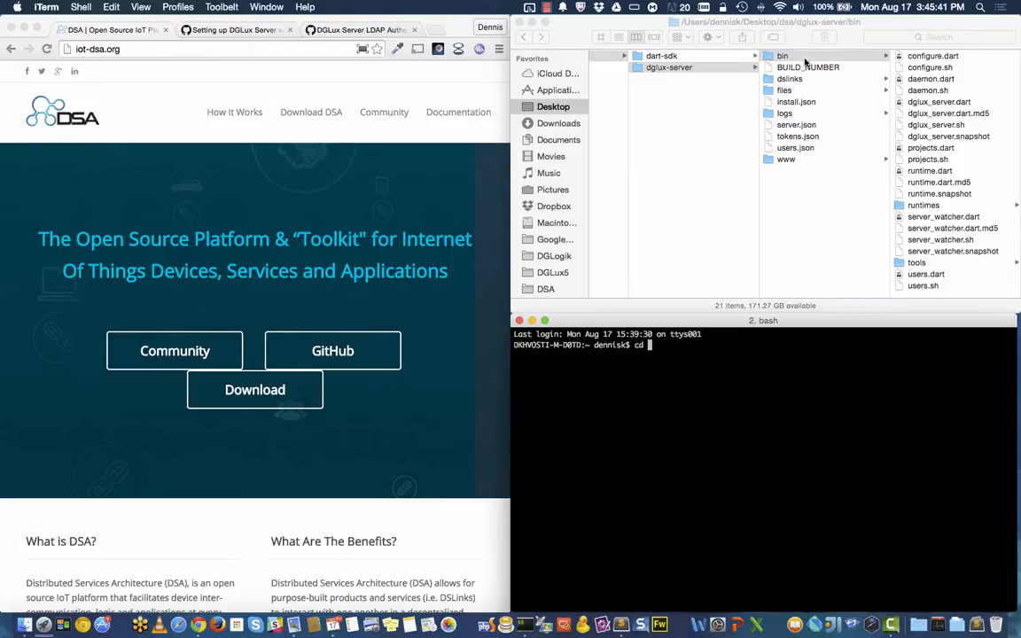
pyautogui.moveTo(783, 56); pyautogui.dragTo(788, 396)
pyautogui.press('Return')
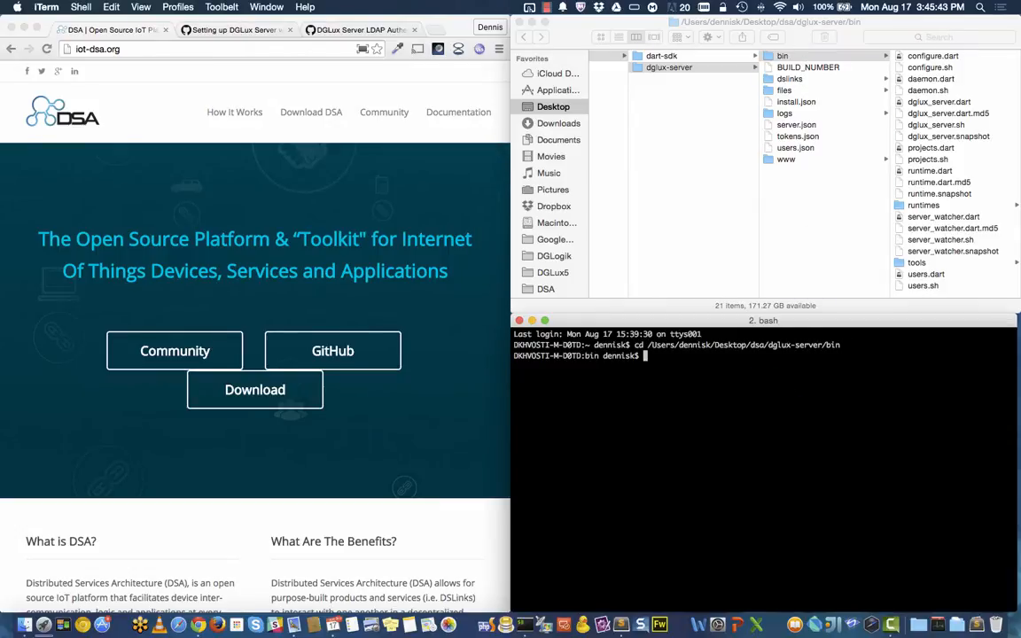
# Step: Start the DGLux server with ./daemon.sh start
pyautogui.write('./daemon.sh start')
pyautogui.press('Return')
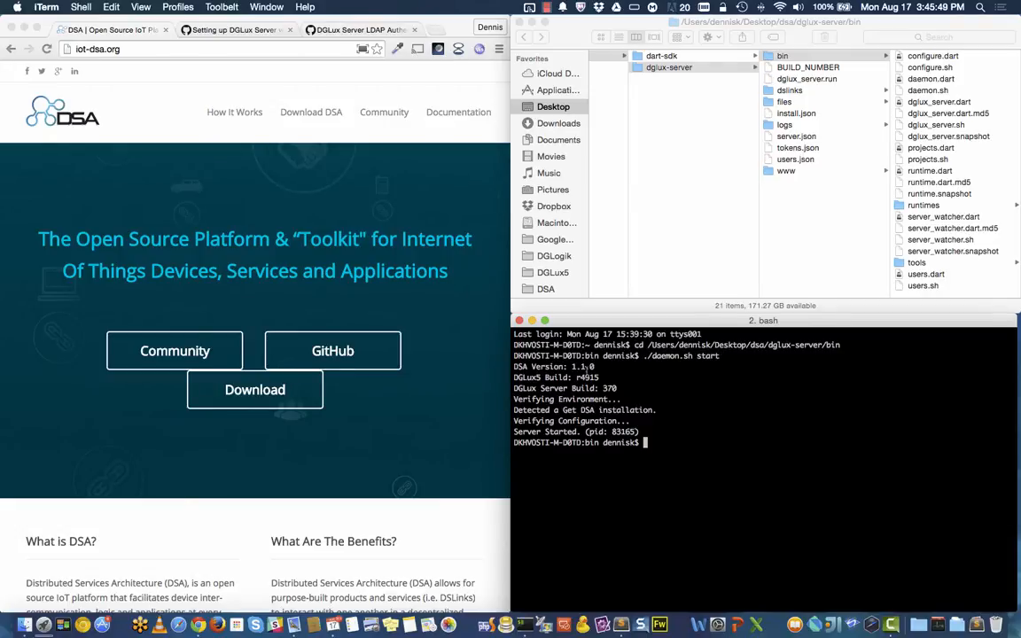
pyautogui.click(436, 32)
# Step: Load localhost:8080 in a maximised browser and log in with the account password
pyautogui.write('localhost:8080')
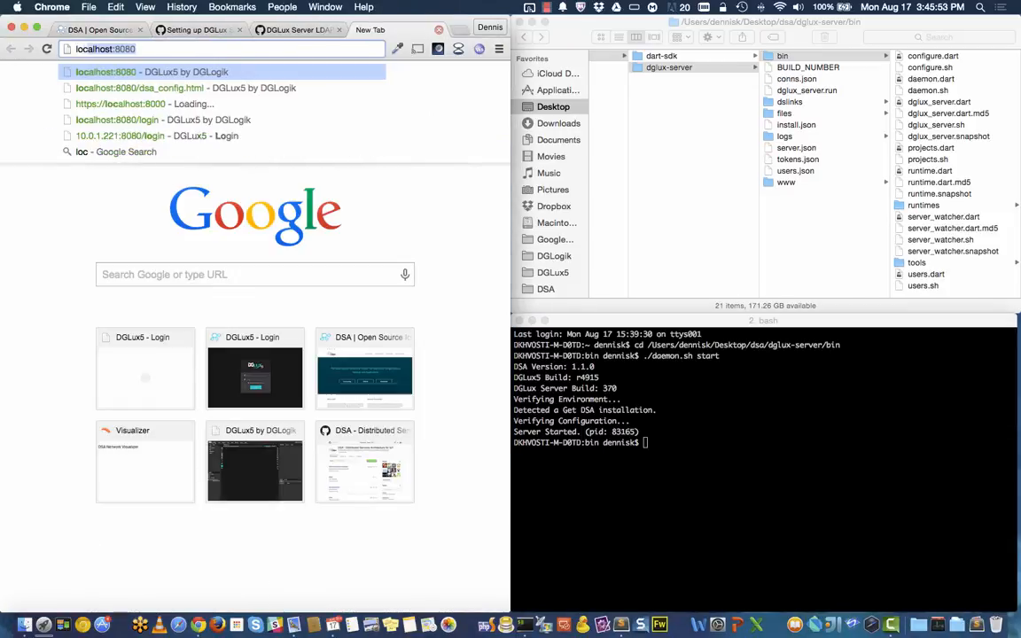
pyautogui.press('Return')
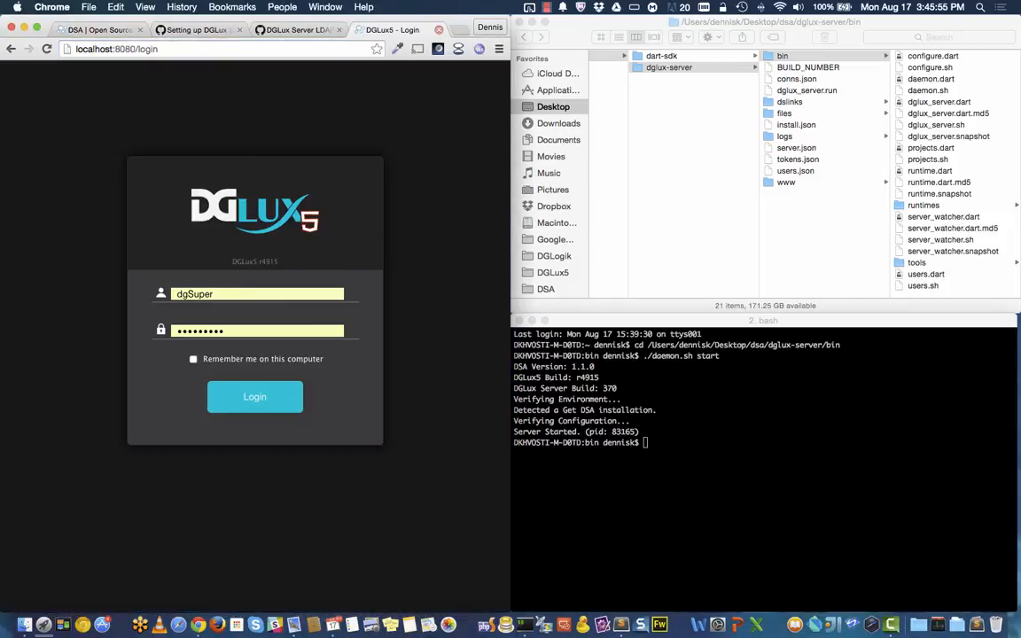
pyautogui.moveTo(337, 20); pyautogui.dragTo(520, 4)
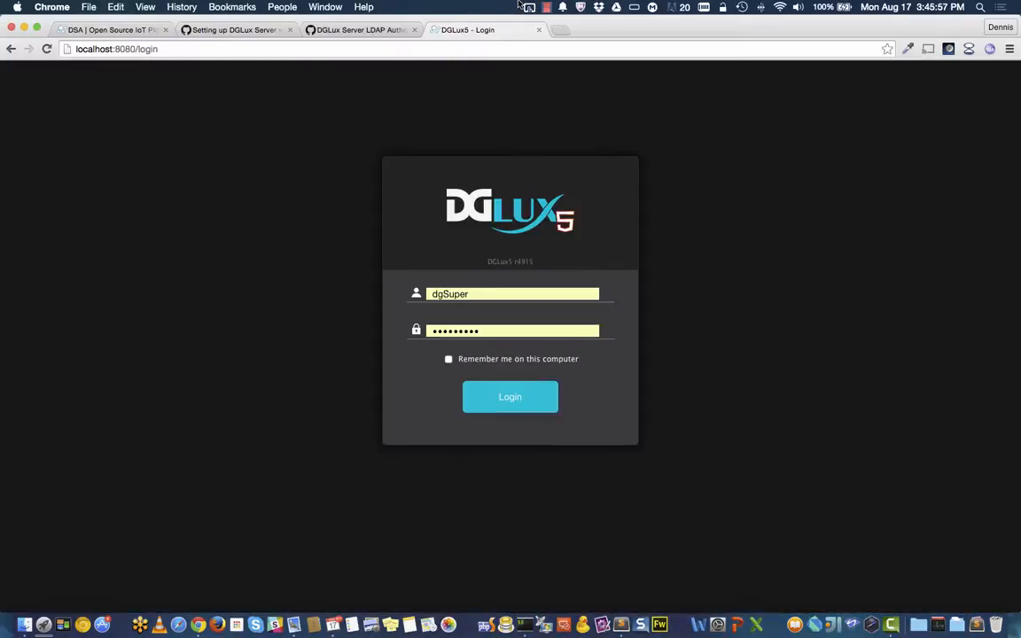
pyautogui.doubleClick(486, 295)
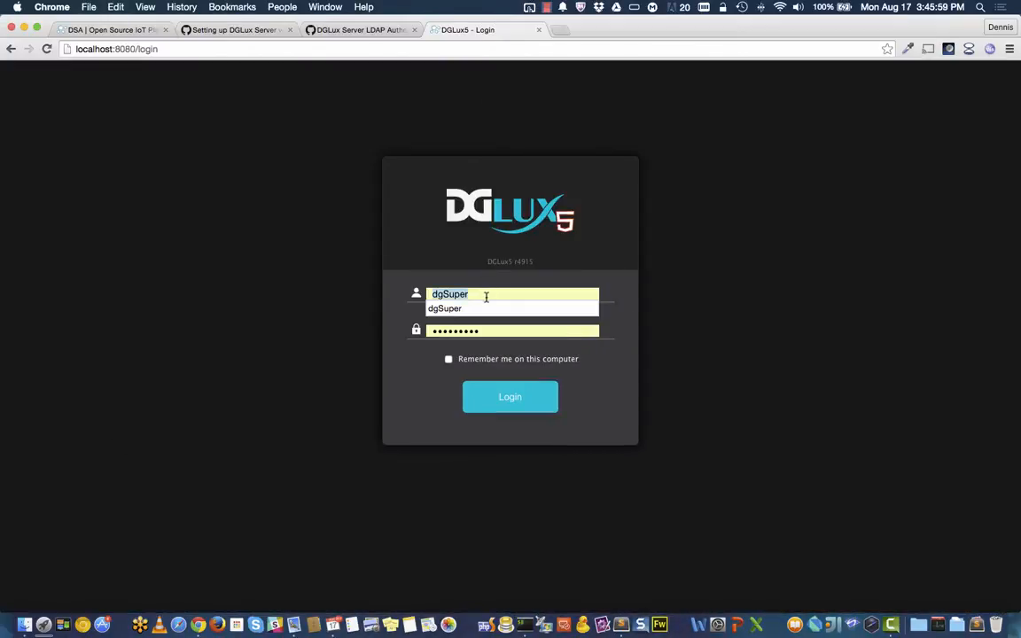
pyautogui.press('Tab')
pyautogui.write('d')
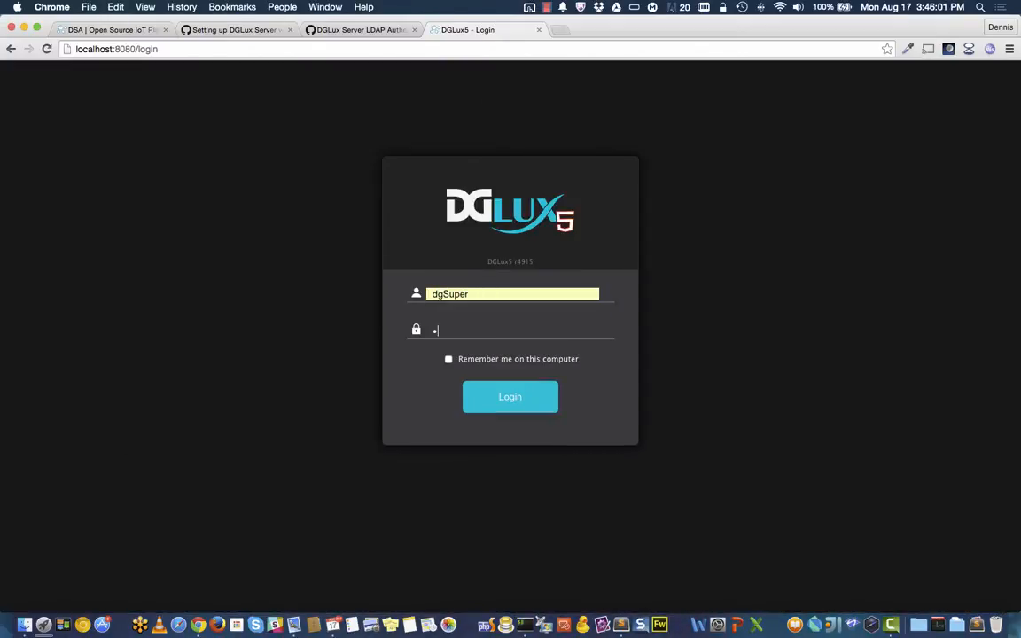
pyautogui.write('glux1234')
pyautogui.press('Return')
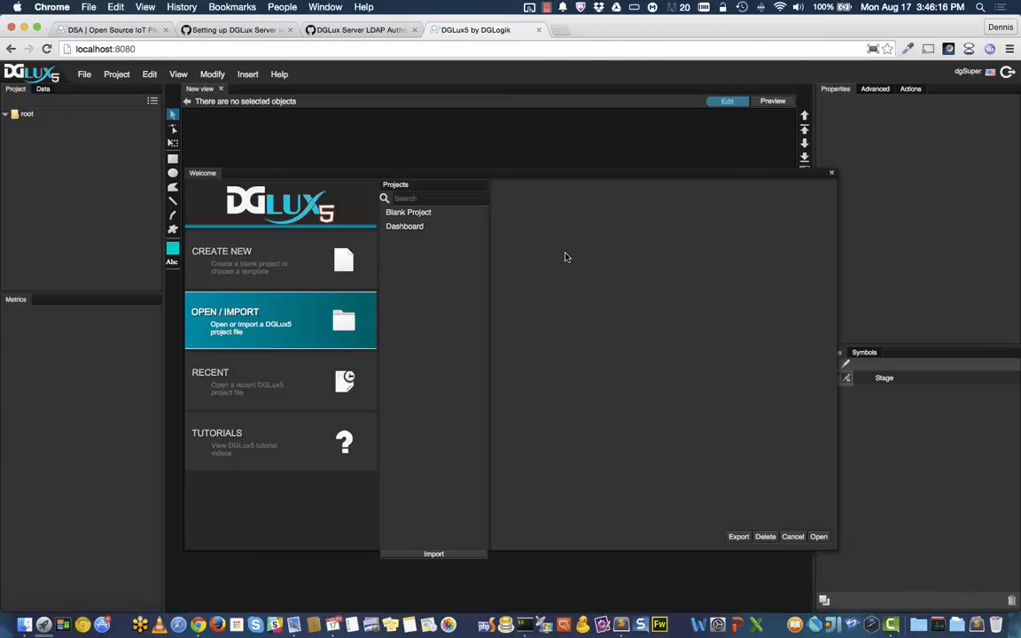
# Step: Create a new Blank Project named Demo
pyautogui.click(270, 262)
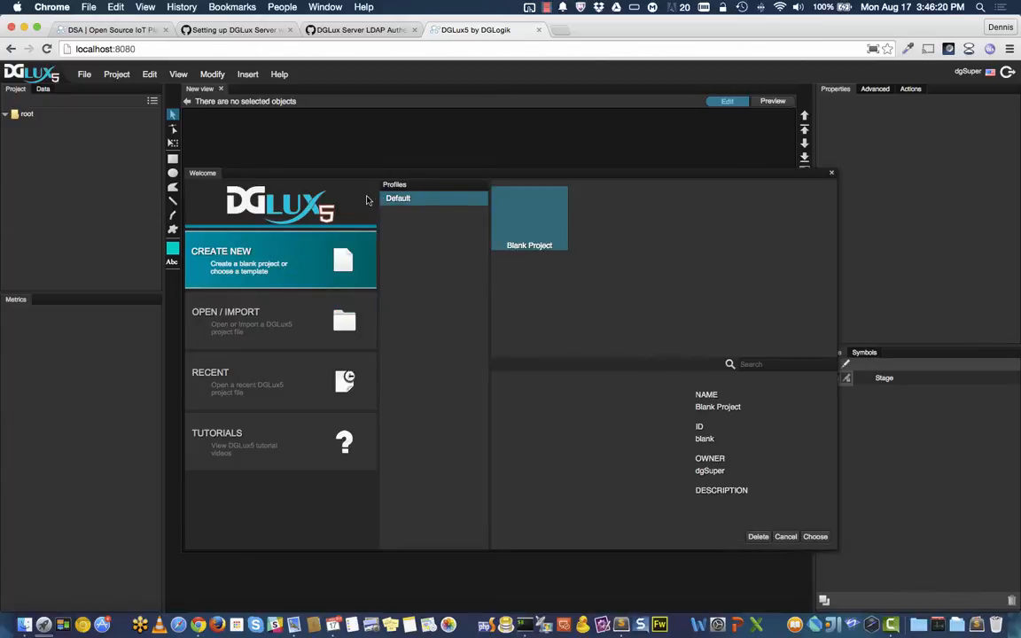
pyautogui.click(815, 536)
pyautogui.write('Demo')
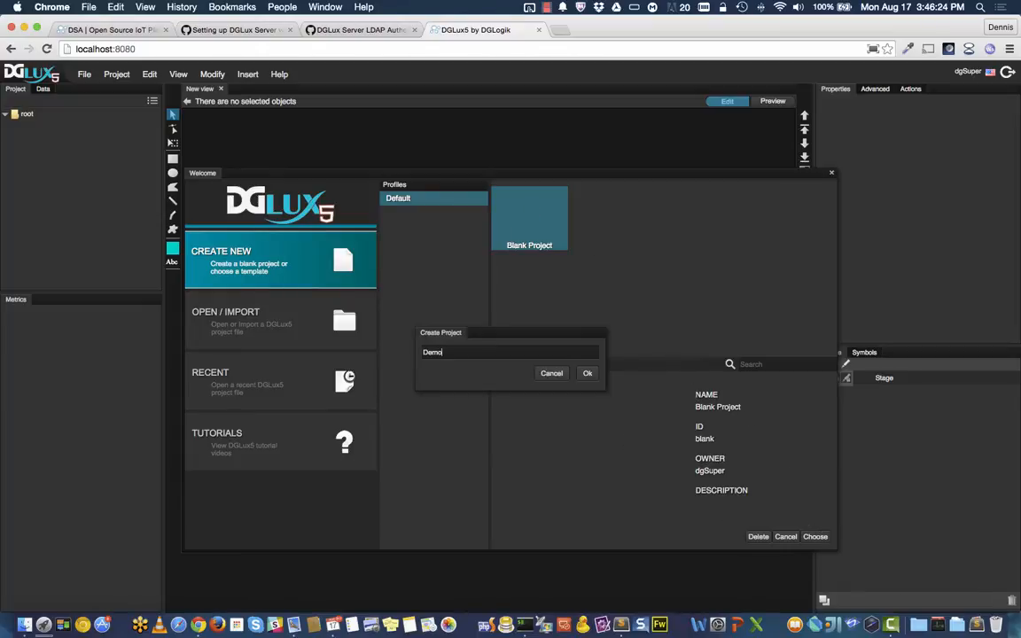
pyautogui.click(587, 373)
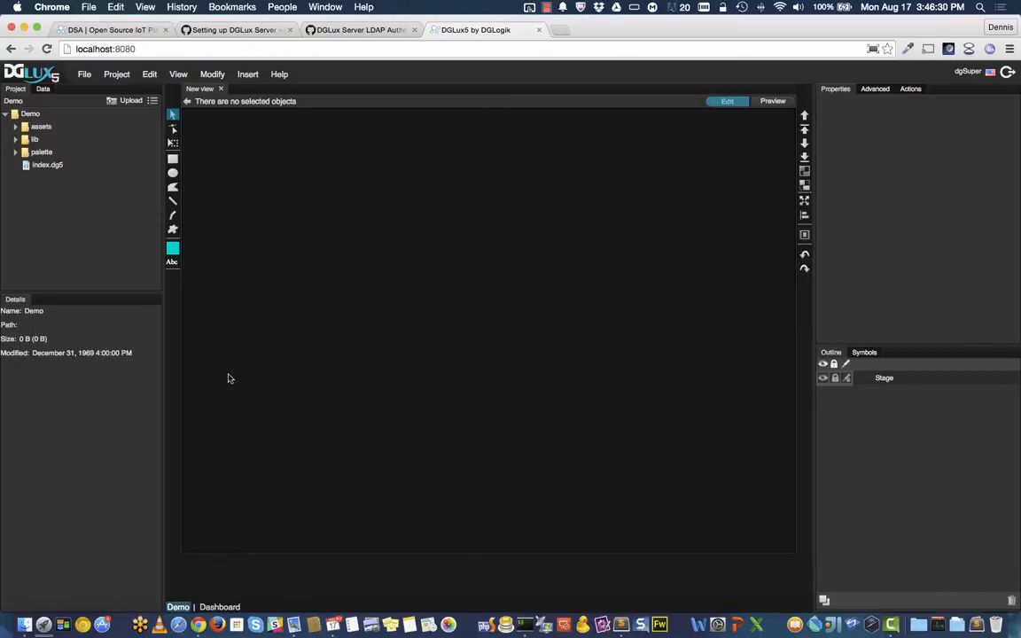
pyautogui.click(220, 607)
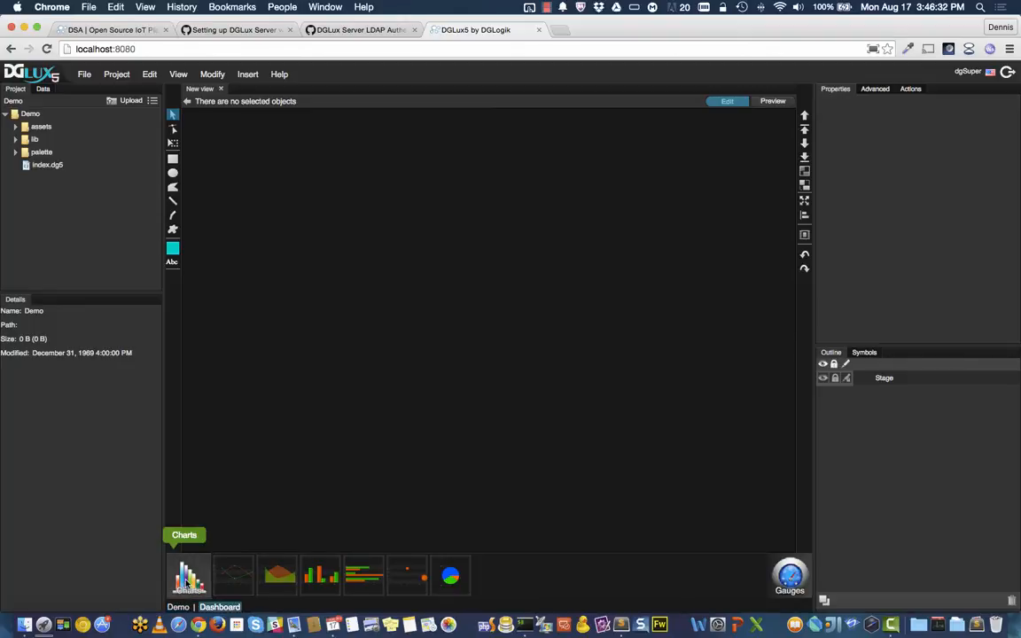
# Step: Place a Dashboard gauge near the canvas top-left, enlarge it, and scrub its value to about 33
pyautogui.click(789, 574)
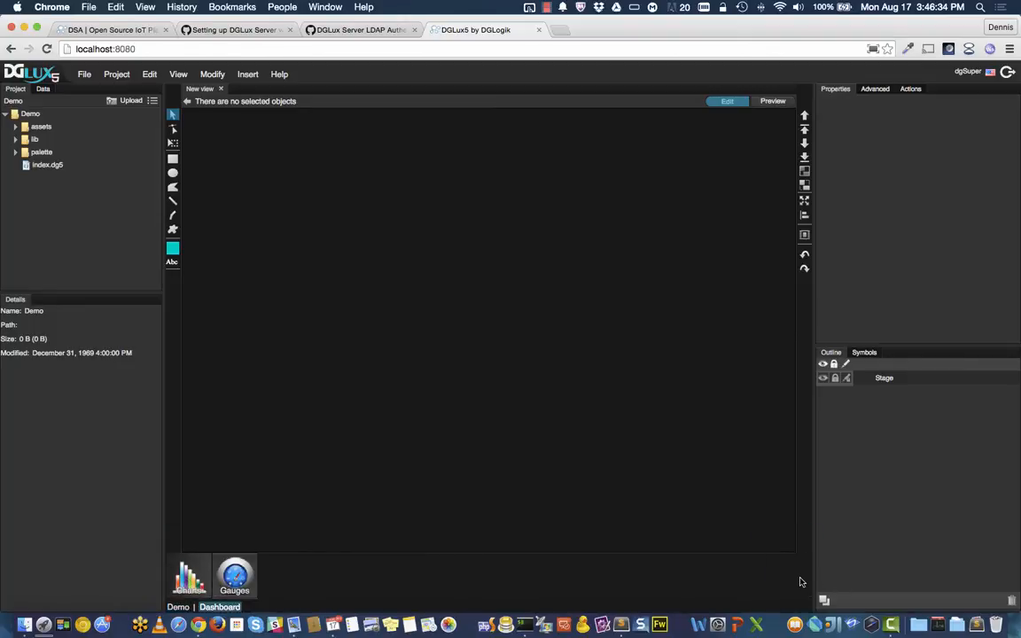
pyautogui.moveTo(363, 577); pyautogui.dragTo(299, 222)
pyautogui.moveTo(411, 282); pyautogui.dragTo(358, 208)
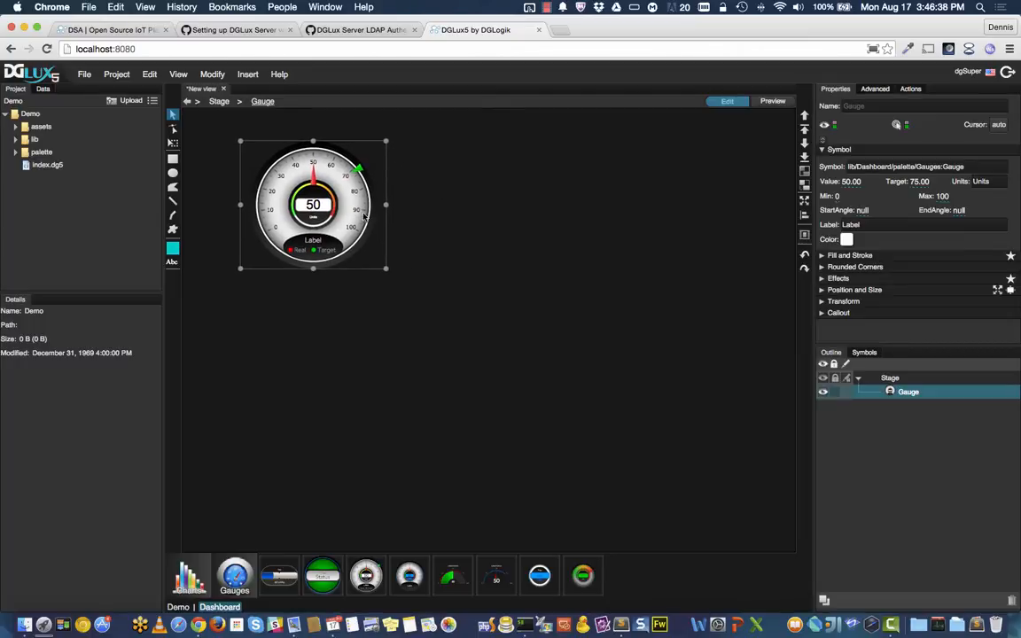
pyautogui.moveTo(388, 268); pyautogui.dragTo(544, 361)
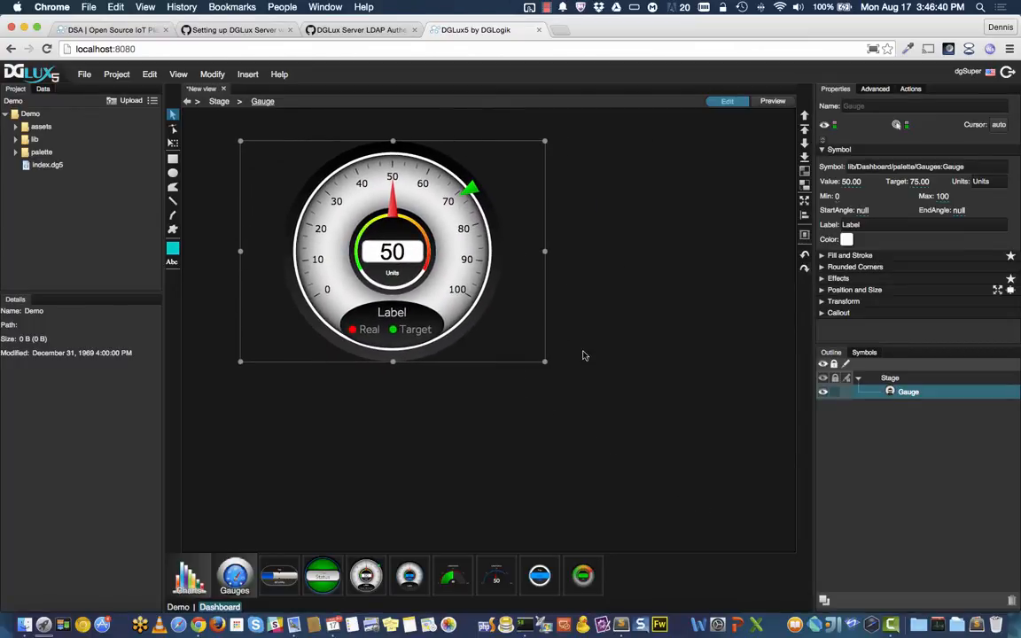
pyautogui.moveTo(849, 181); pyautogui.dragTo(873, 156)
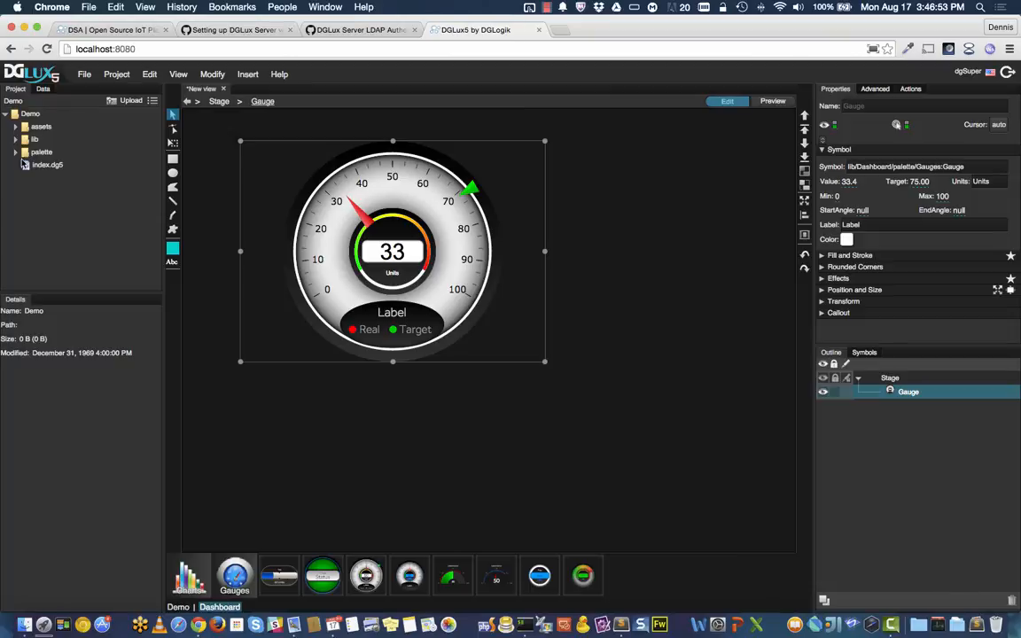
# Step: Browse the Data tree, expanding the downstream and sys nodes
pyautogui.click(43, 90)
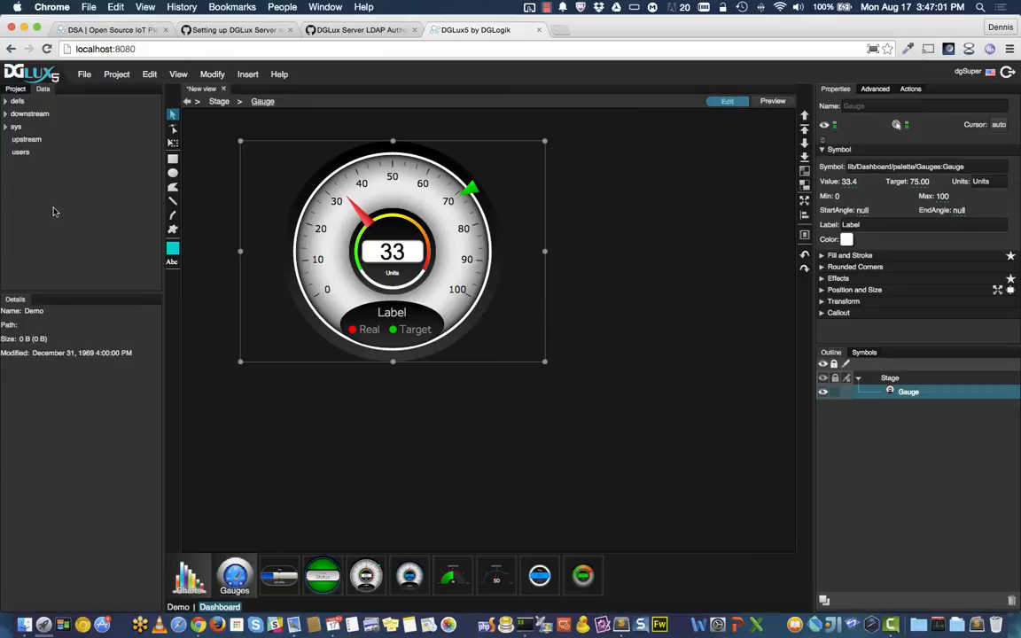
pyautogui.click(7, 113)
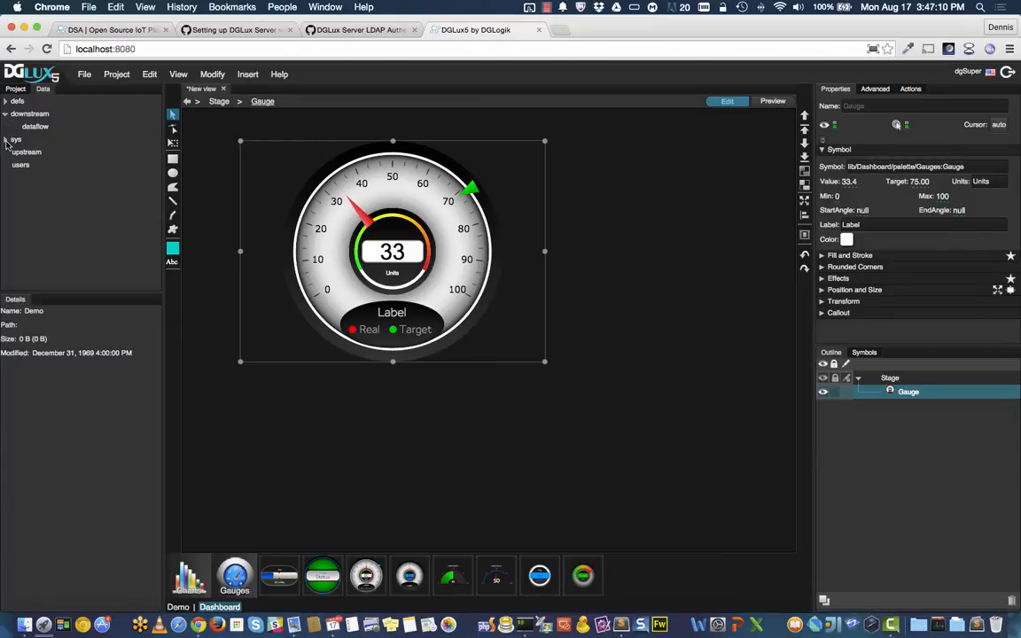
pyautogui.click(6, 141)
pyautogui.click(14, 140)
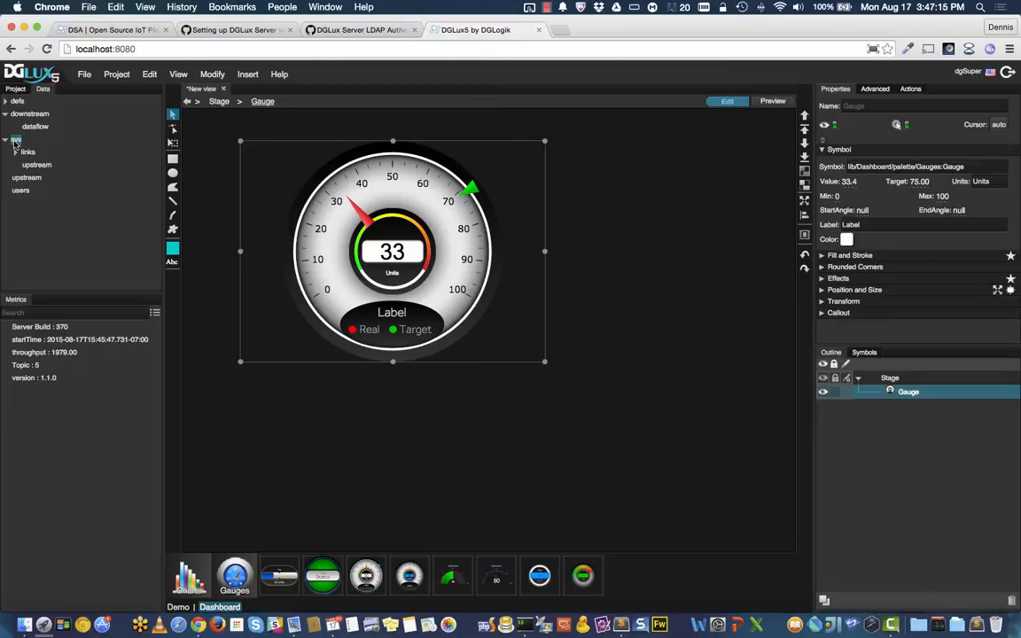
pyautogui.click(29, 112)
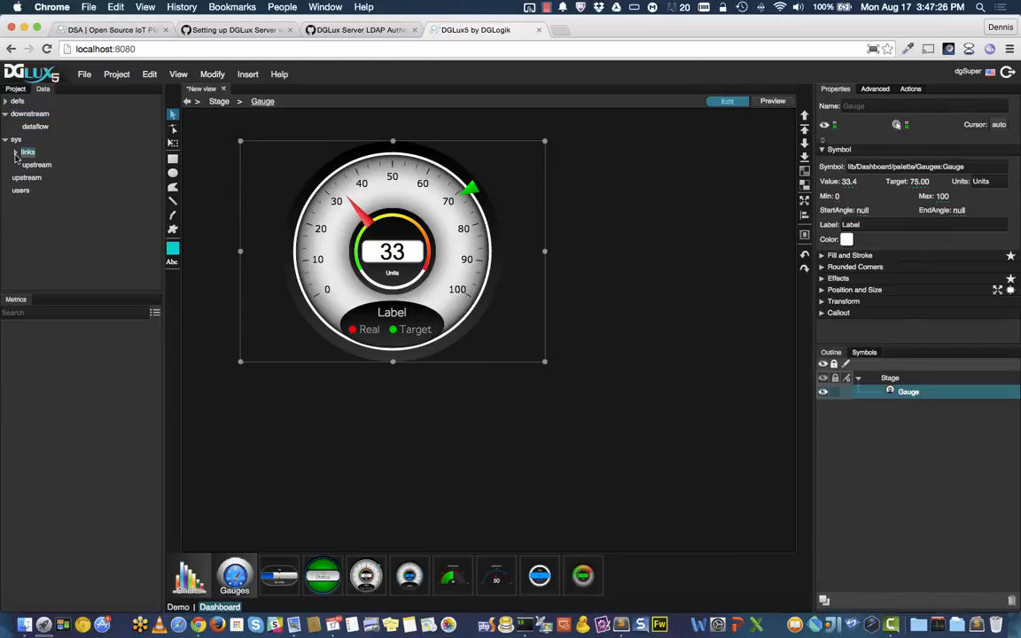
# Step: Start the dslink-dart-system link from sys > links
pyautogui.click(16, 153)
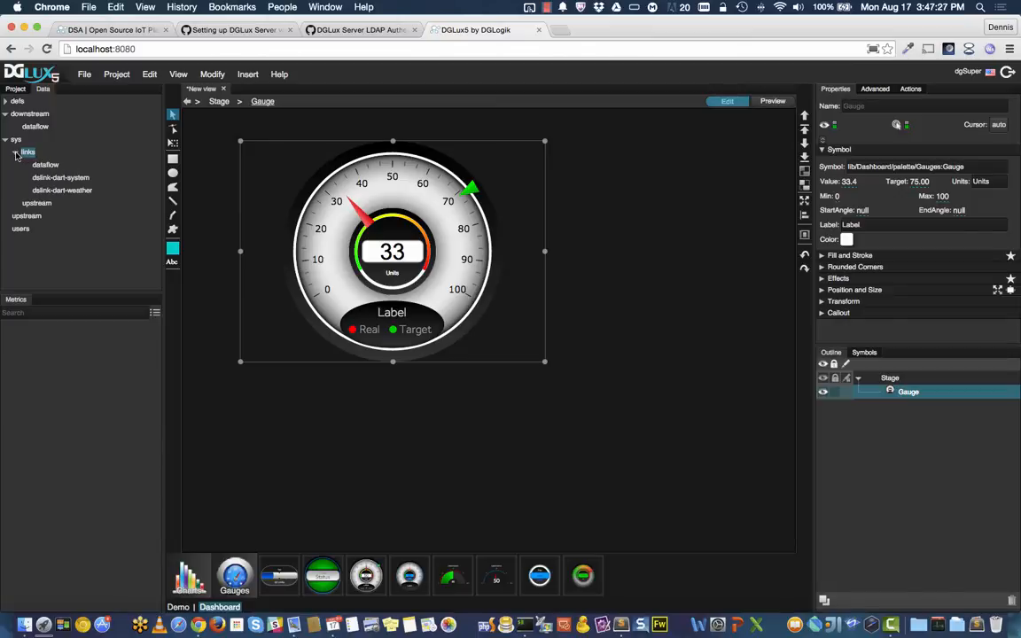
pyautogui.click(73, 179)
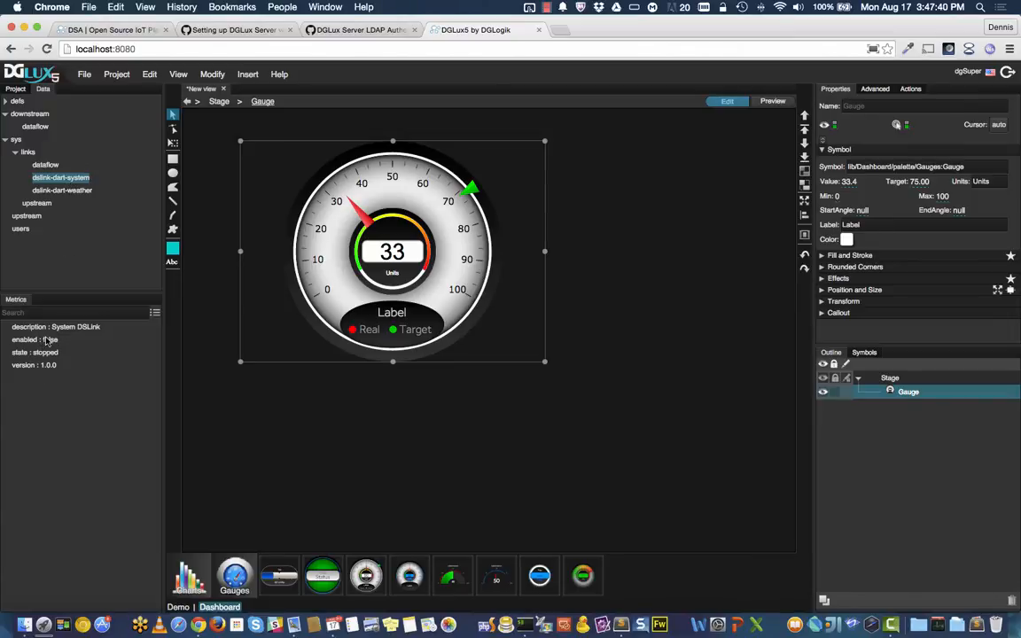
pyautogui.rightClick(89, 177)
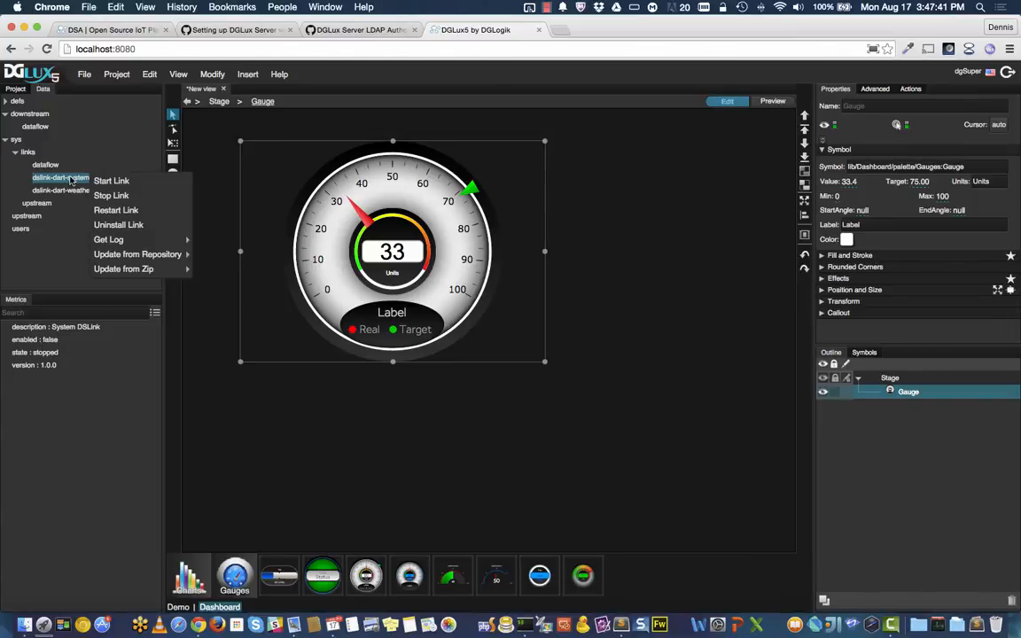
pyautogui.click(134, 185)
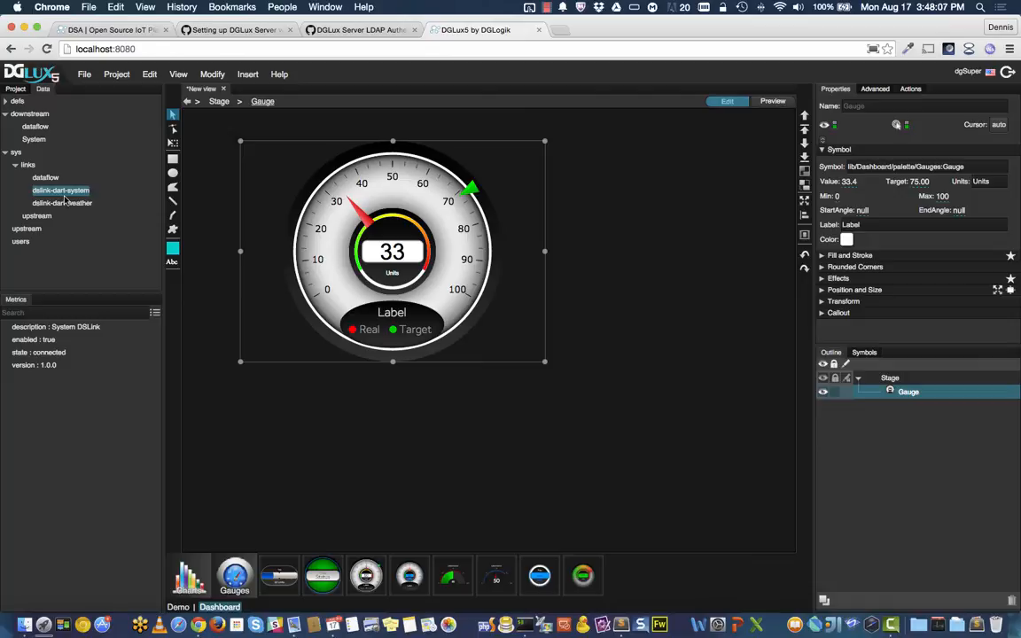
# Step: Bind the gauge's Value to downstream > System > CPU Usage and enlarge the gauge to fill the stage
pyautogui.click(36, 141)
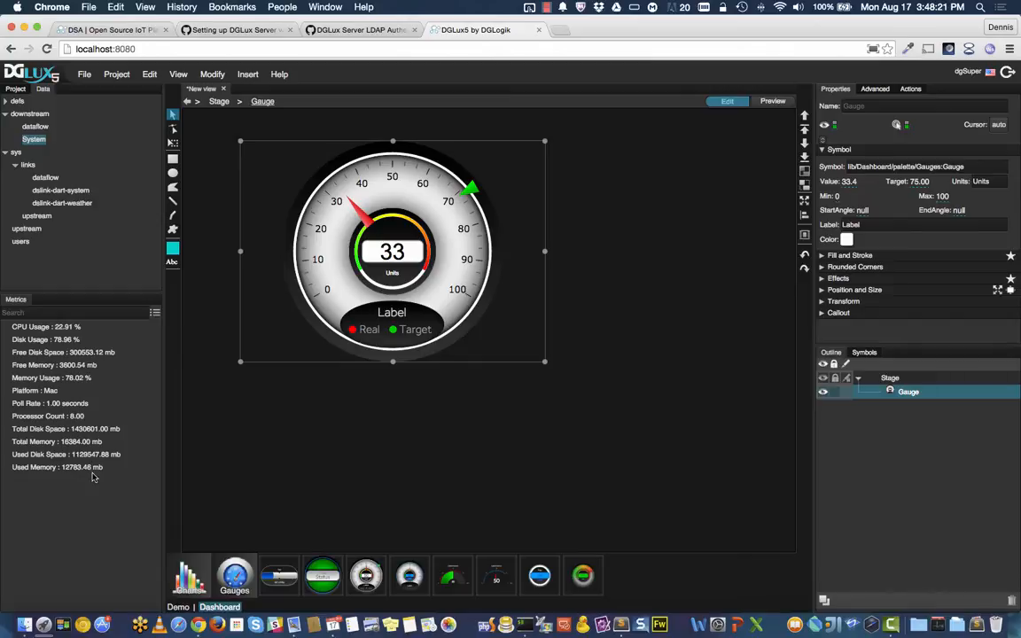
pyautogui.moveTo(27, 330); pyautogui.dragTo(849, 184)
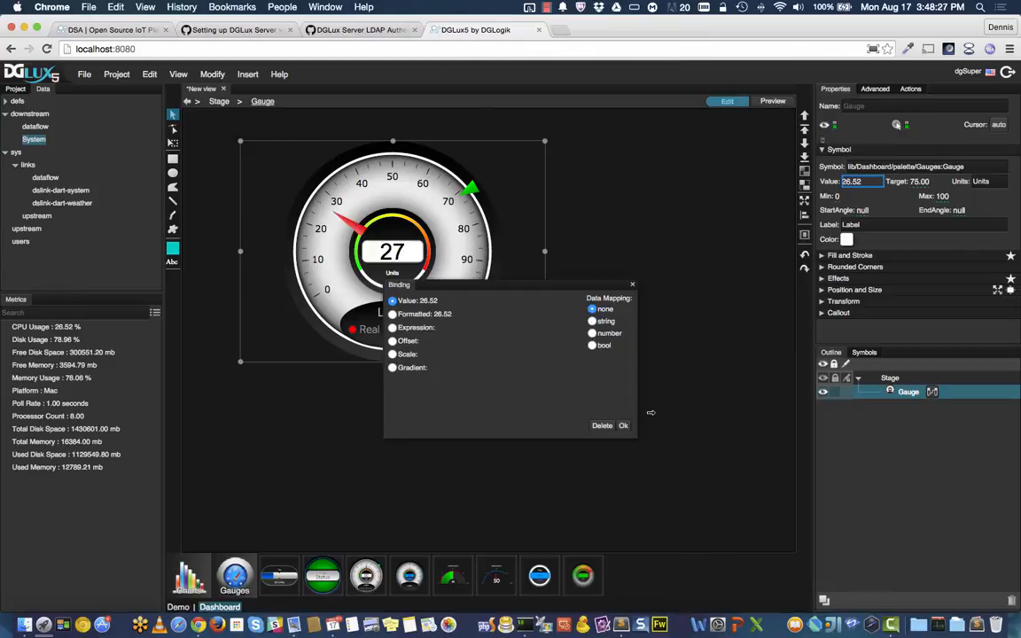
pyautogui.click(621, 427)
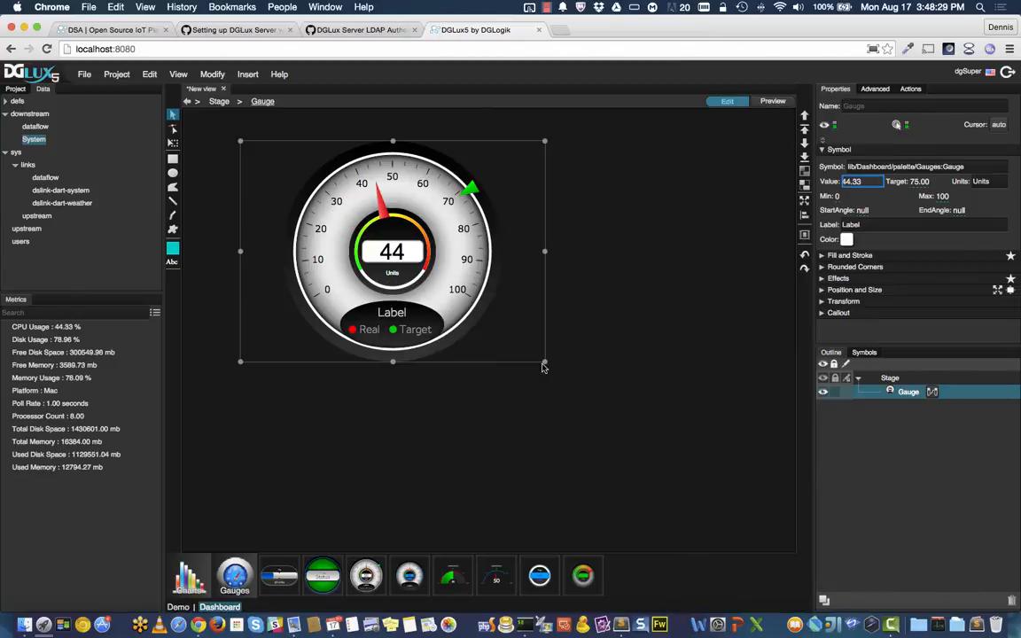
pyautogui.moveTo(545, 362); pyautogui.dragTo(728, 506)
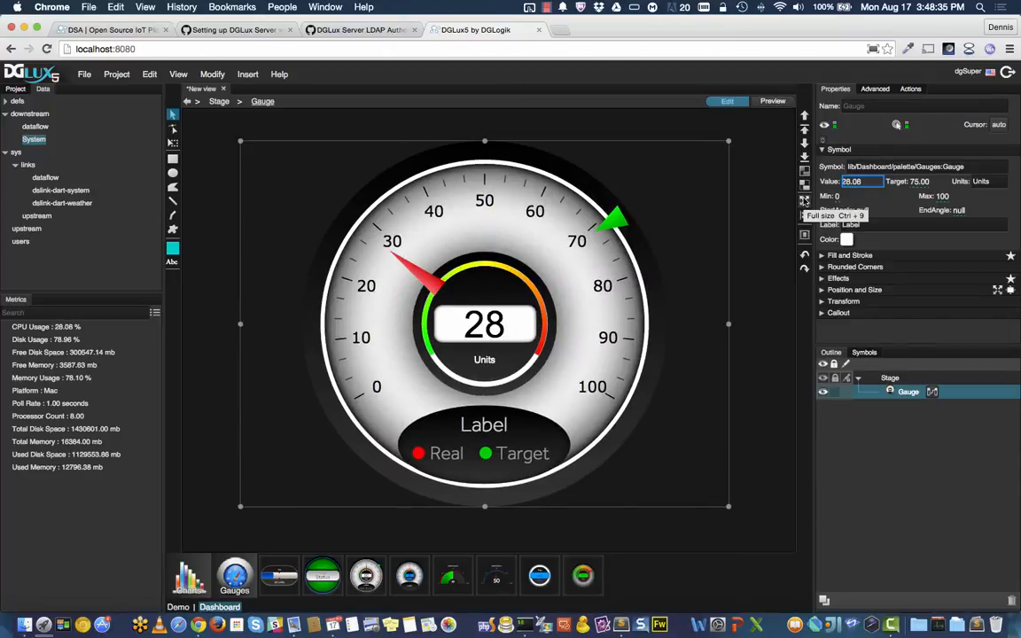
pyautogui.click(804, 200)
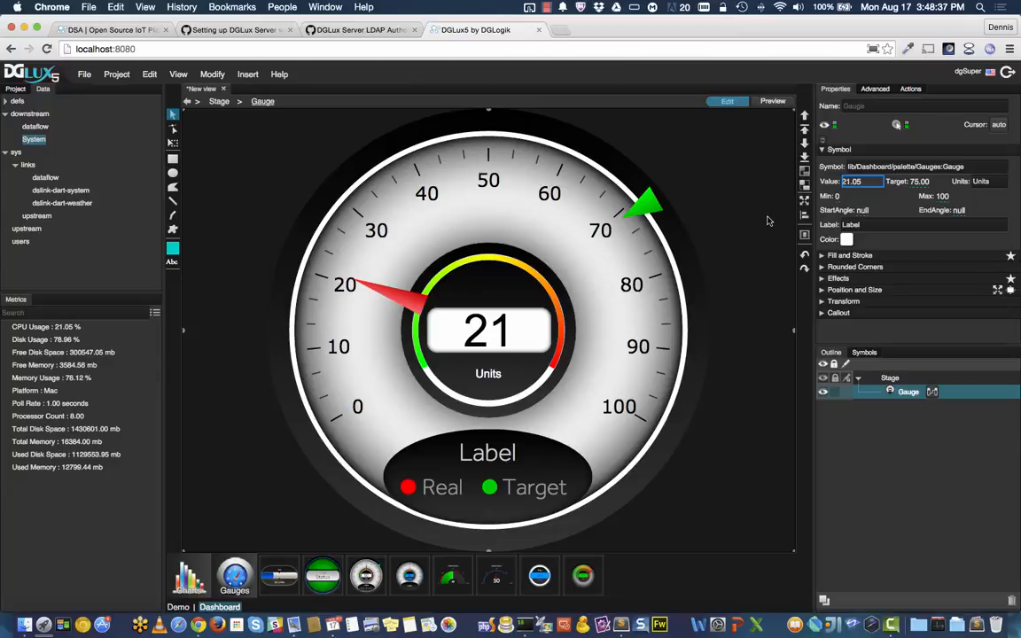
# Step: Save the view as gauge.dg5
pyautogui.click(84, 74)
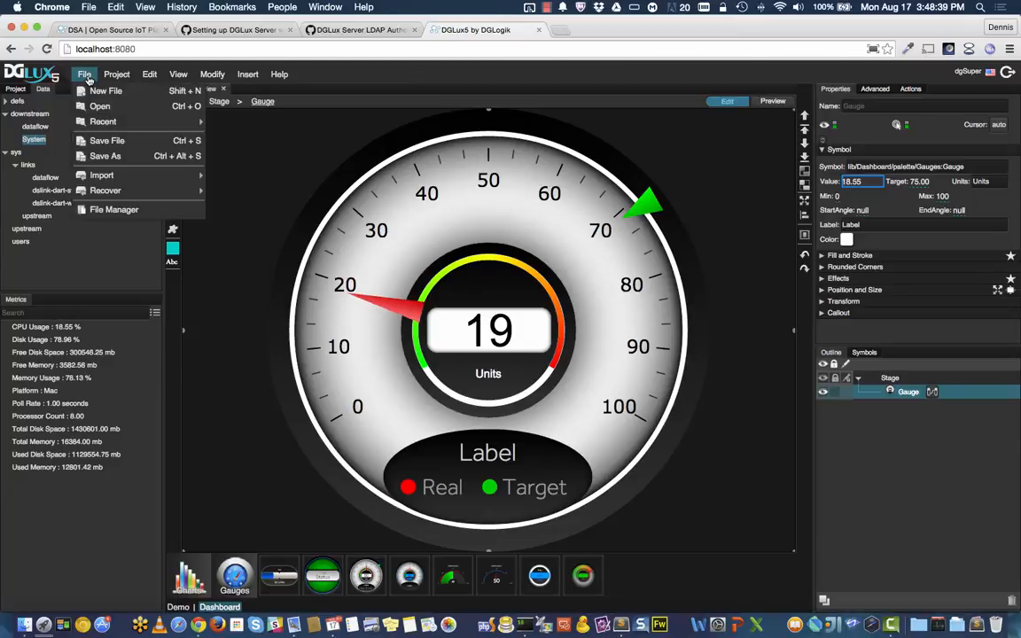
pyautogui.click(102, 140)
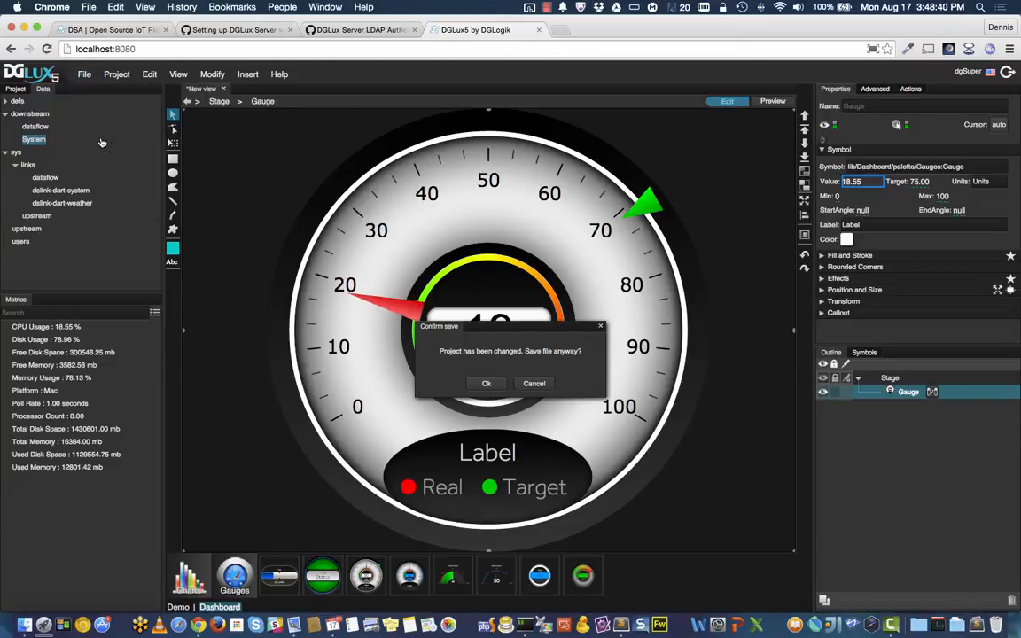
pyautogui.click(483, 352)
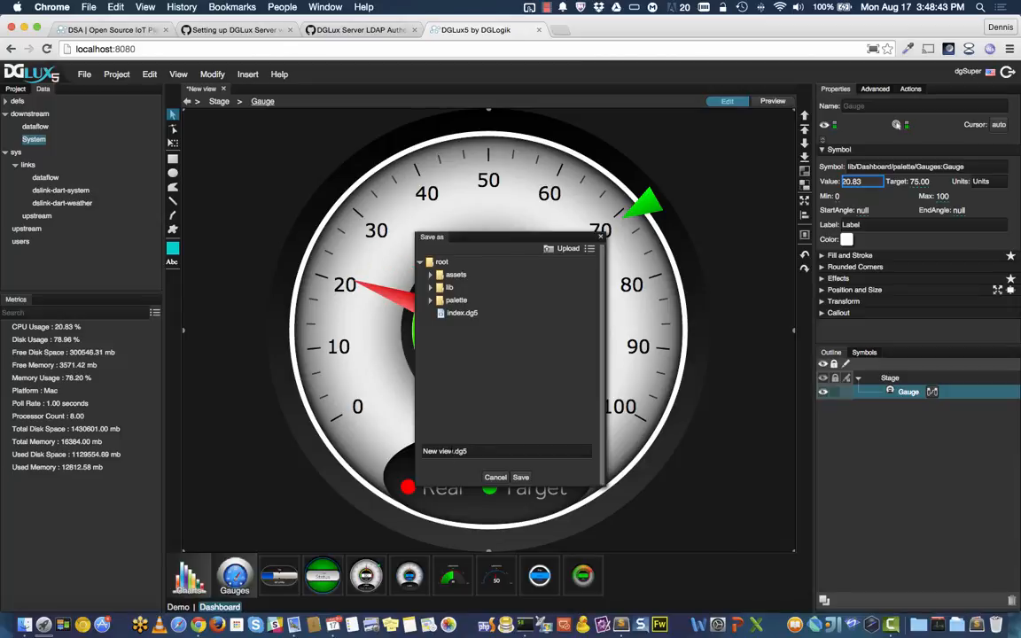
pyautogui.moveTo(453, 451); pyautogui.dragTo(400, 452)
pyautogui.write('gauge')
pyautogui.click(519, 477)
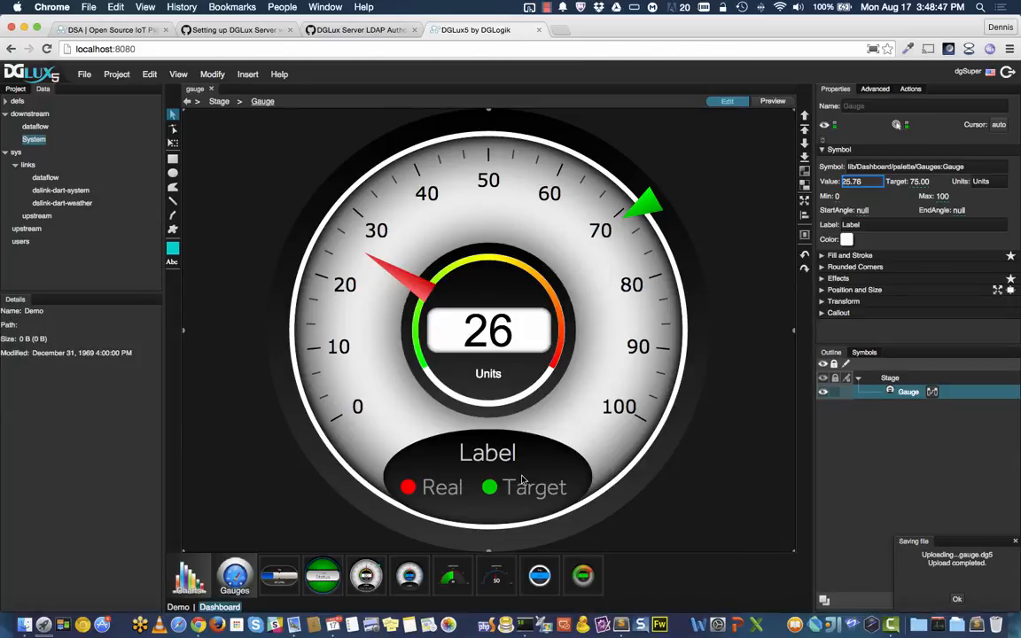
# Step: Open the gauge view via Open Viewer Link, then return to the editor
pyautogui.click(771, 106)
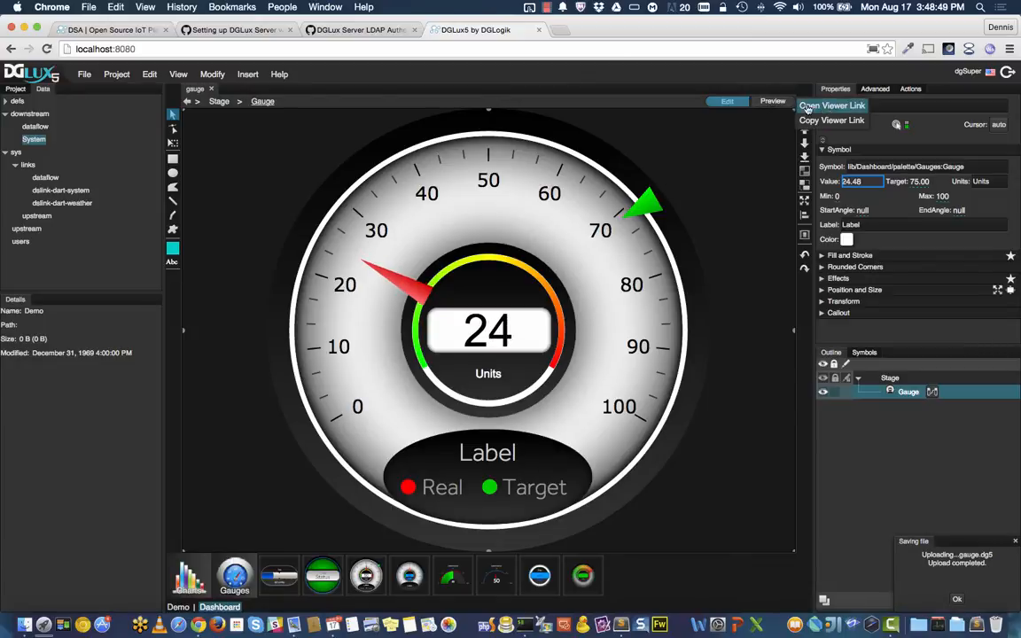
pyautogui.click(846, 108)
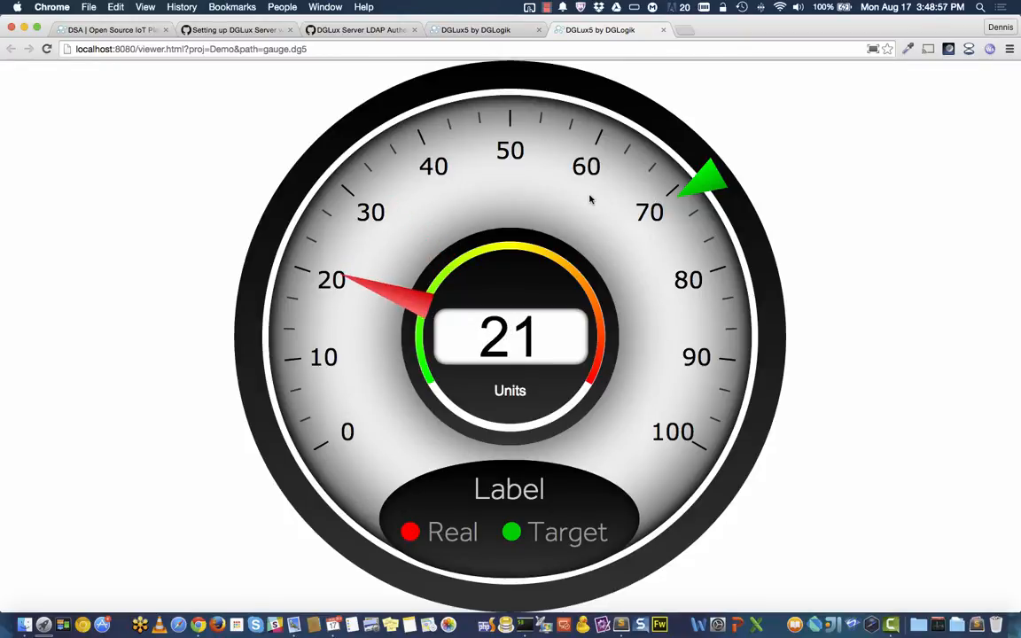
pyautogui.click(502, 31)
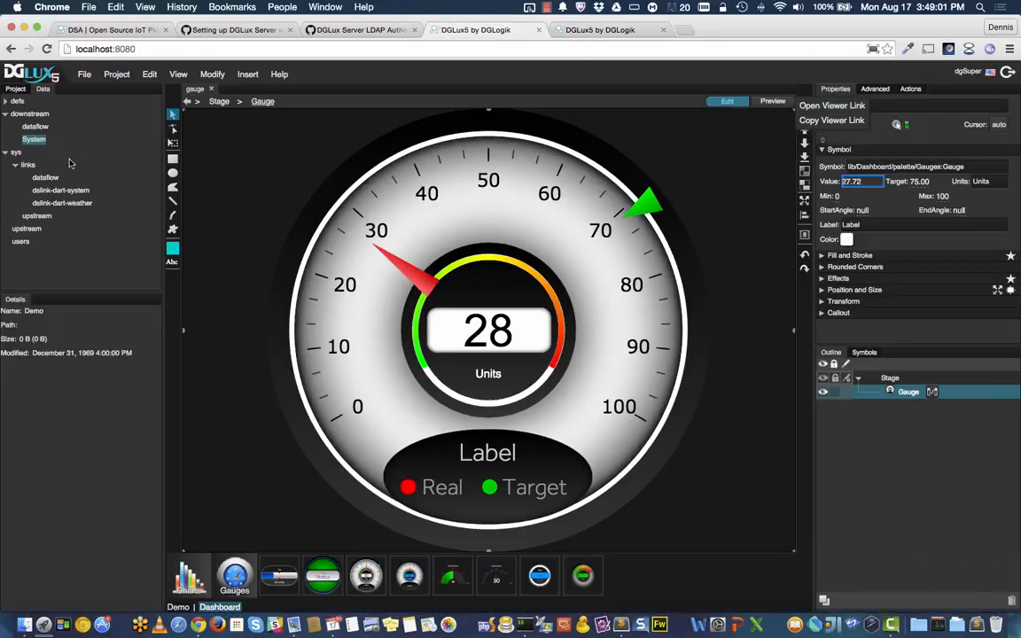
# Step: Invoke Get Log on dslink-dart-system and open the fetched log in a larger window
pyautogui.click(17, 153)
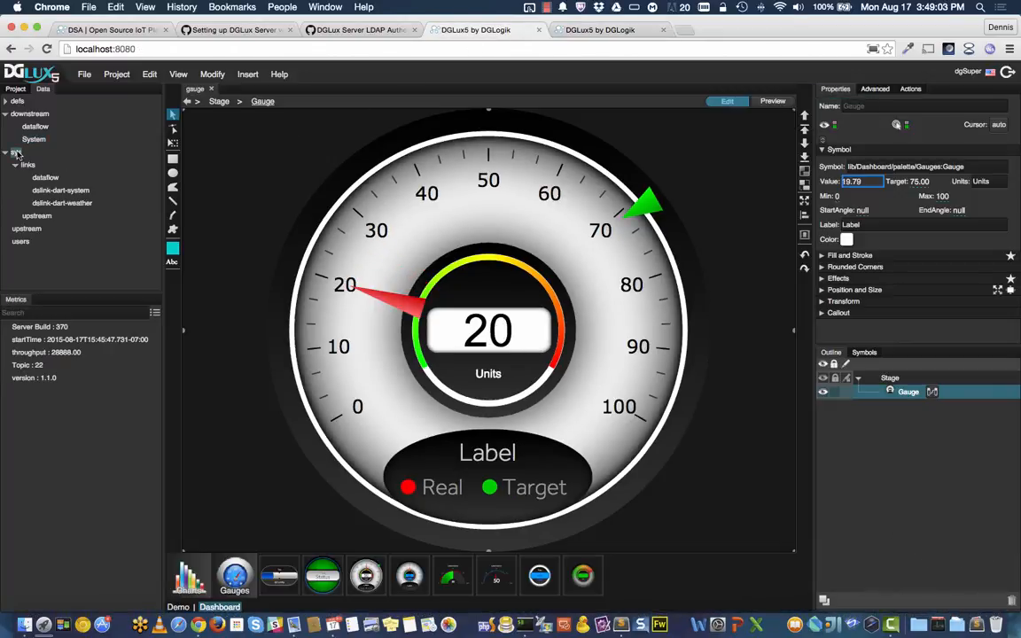
pyautogui.click(68, 192)
pyautogui.rightClick(68, 196)
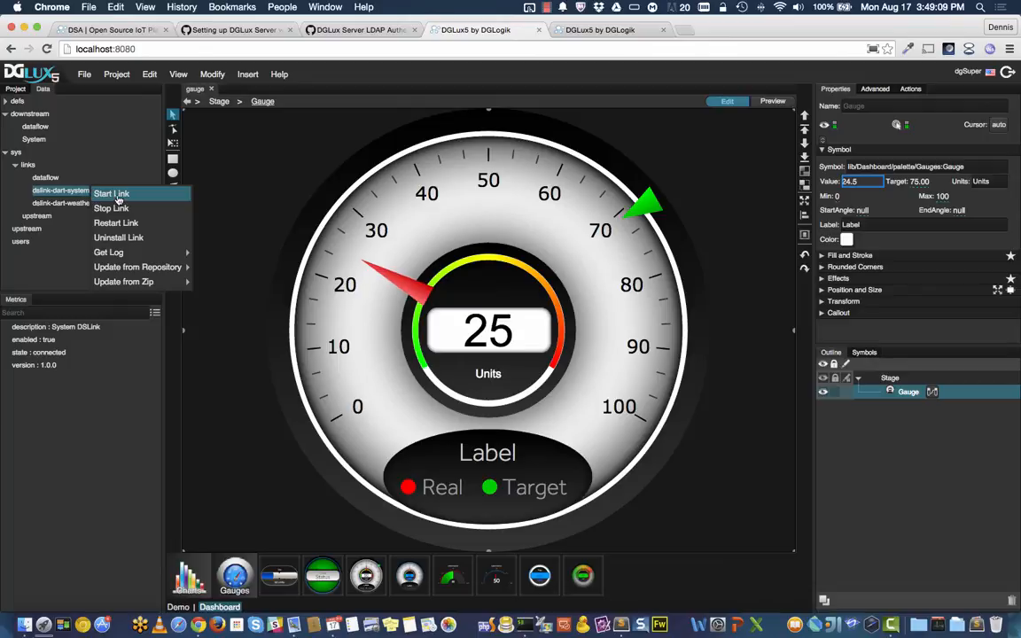
pyautogui.moveTo(128, 257)
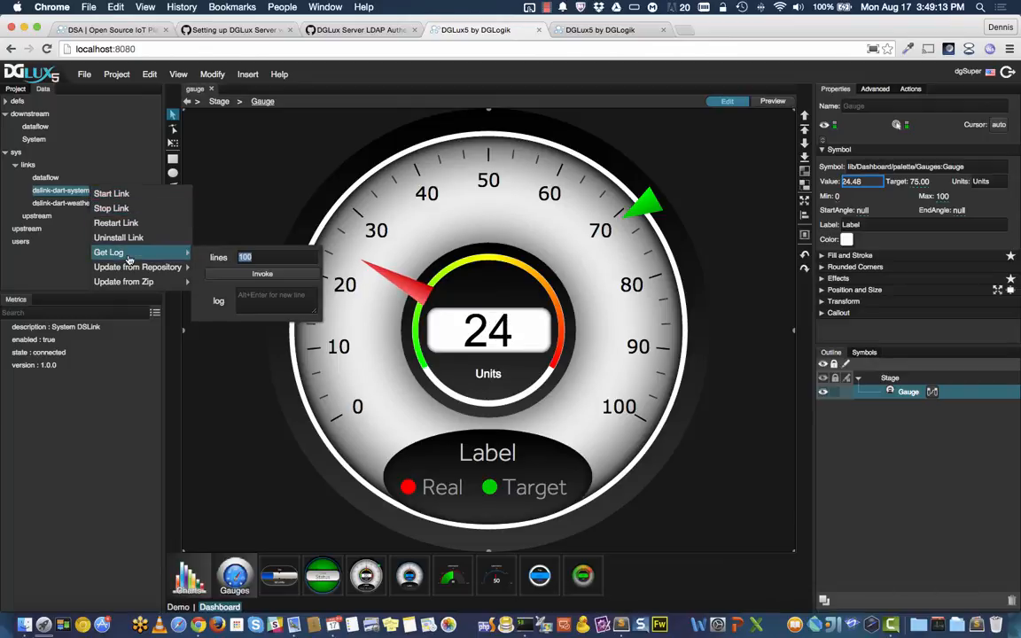
pyautogui.click(256, 274)
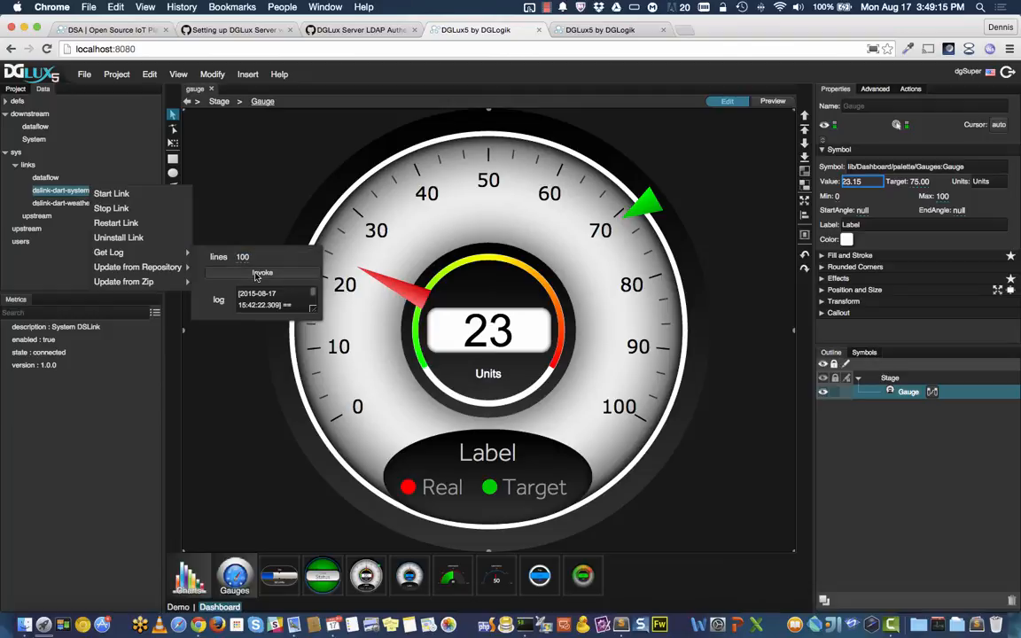
pyautogui.click(242, 306)
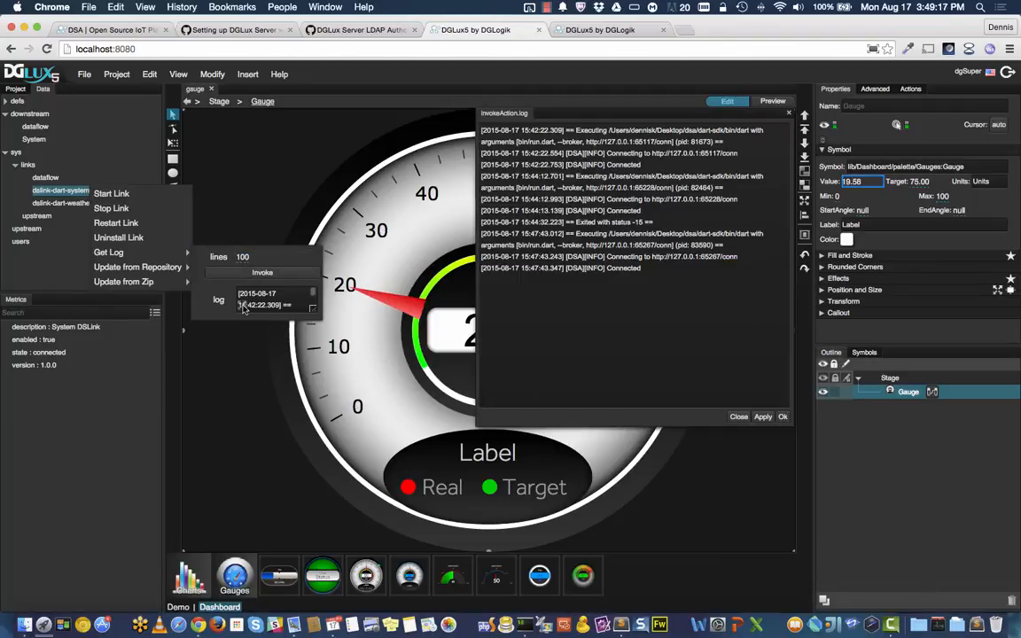
pyautogui.moveTo(180, 269)
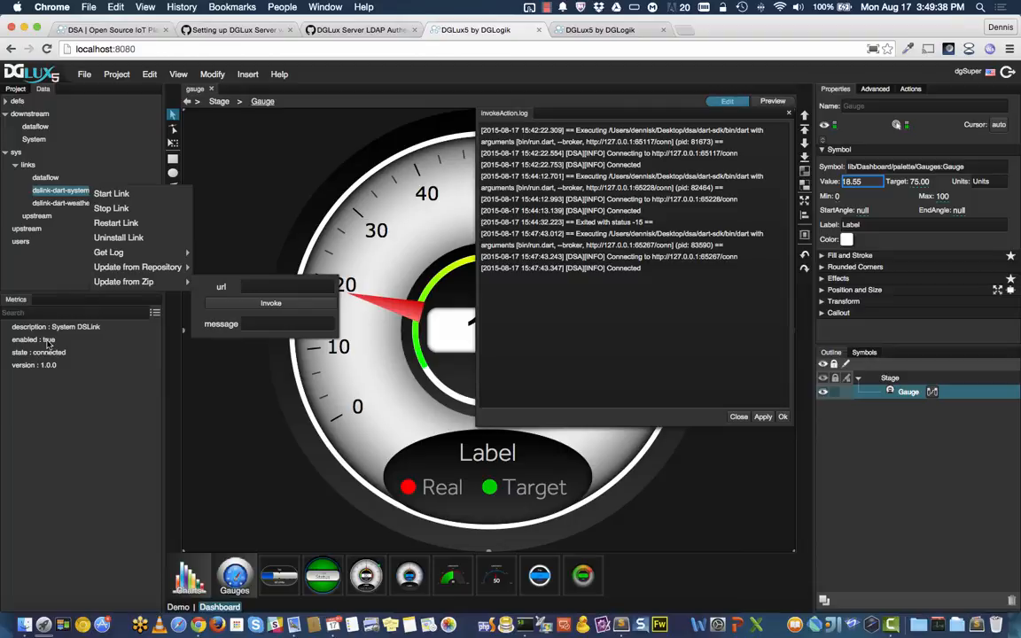
pyautogui.click(48, 344)
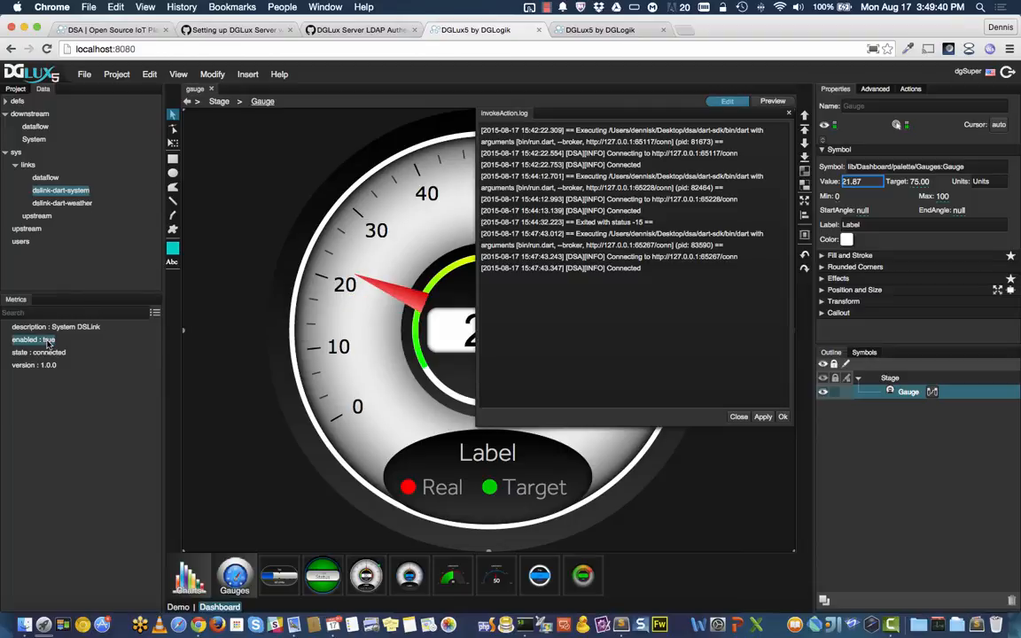
# Step: Disable the system DSLink by setting its enabled value to false
pyautogui.rightClick(49, 344)
pyautogui.moveTo(72, 343)
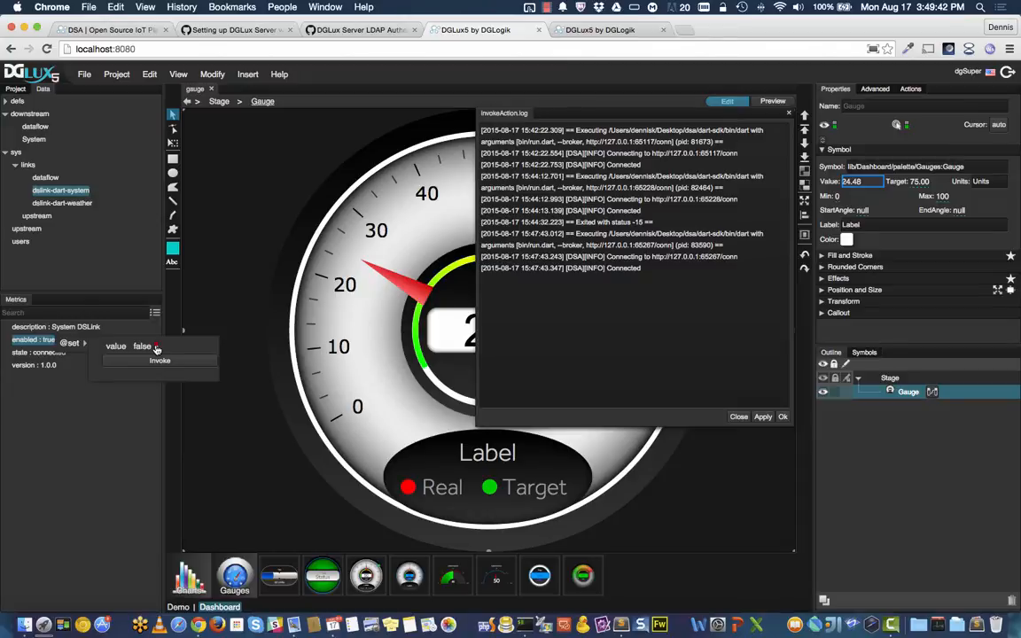
pyautogui.click(159, 361)
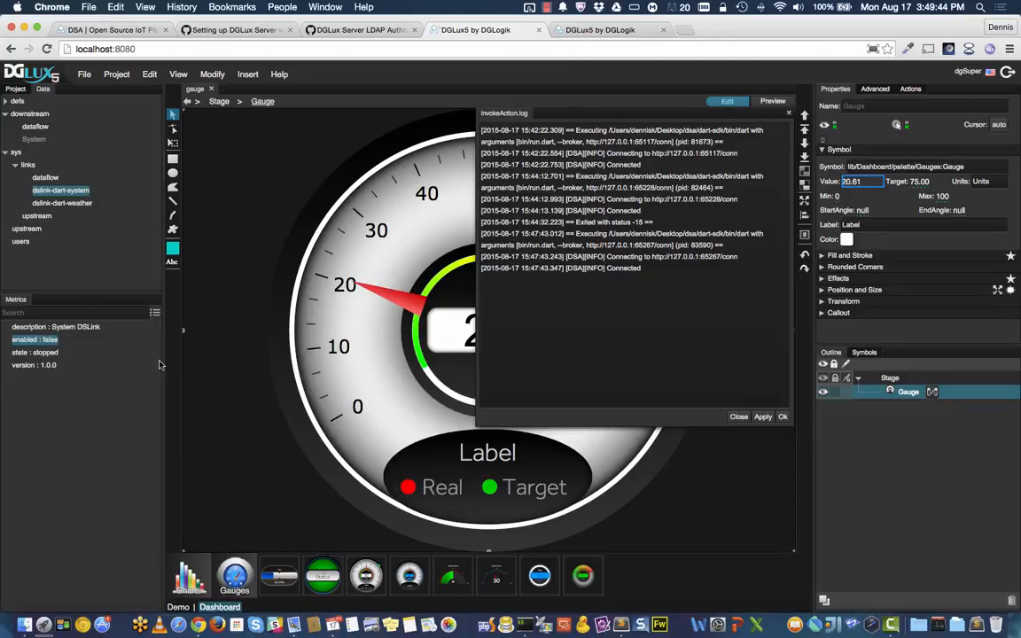
pyautogui.rightClick(52, 339)
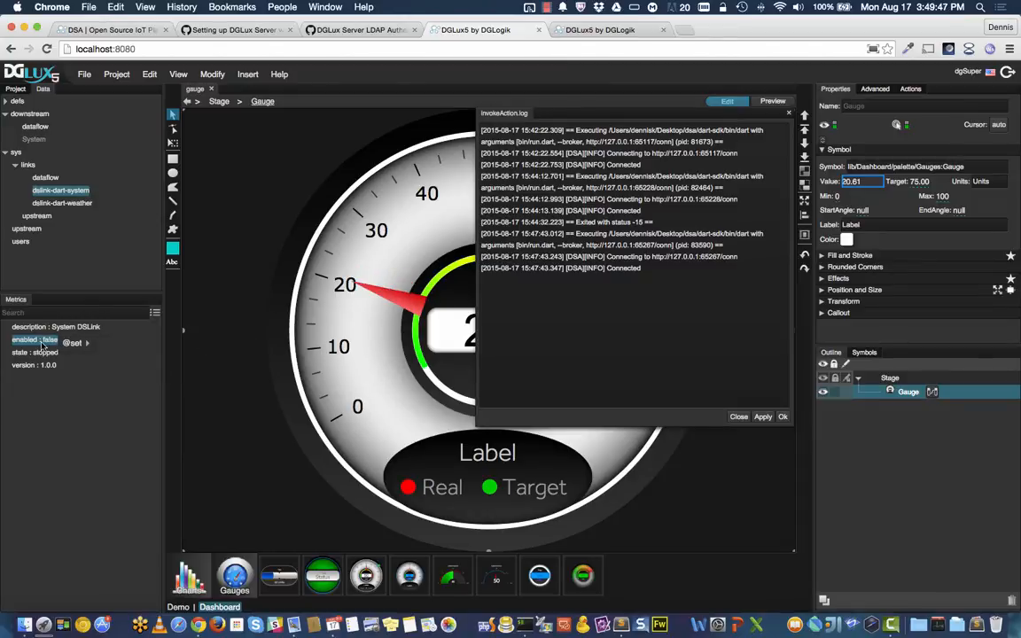
# Step: Start the dslink-dart-system link again, then start the dslink-dart-weather link
pyautogui.rightClick(75, 191)
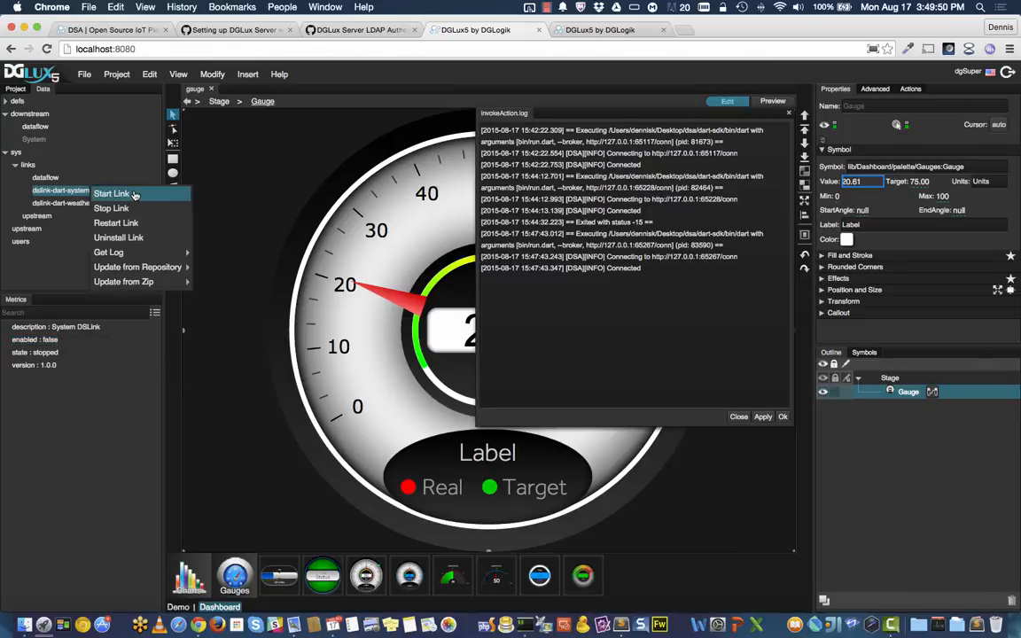
pyautogui.click(135, 195)
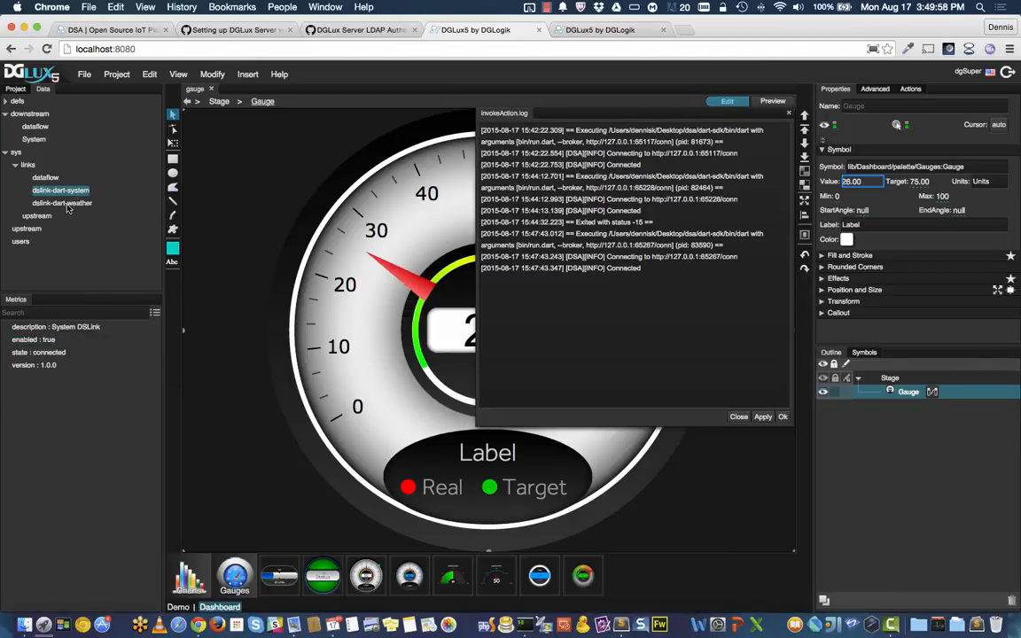
pyautogui.rightClick(77, 203)
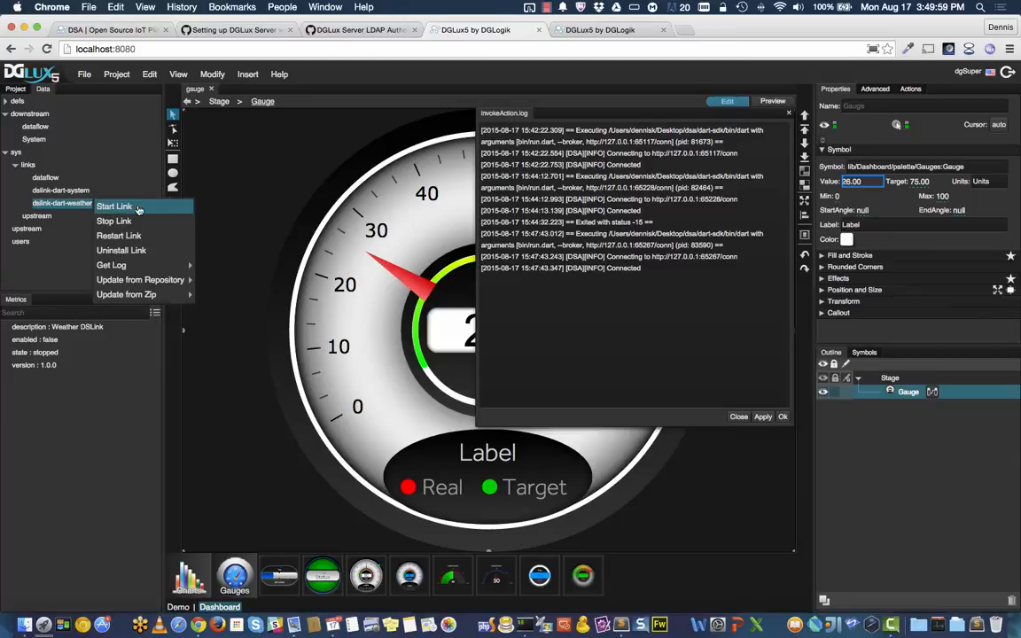
pyautogui.click(138, 208)
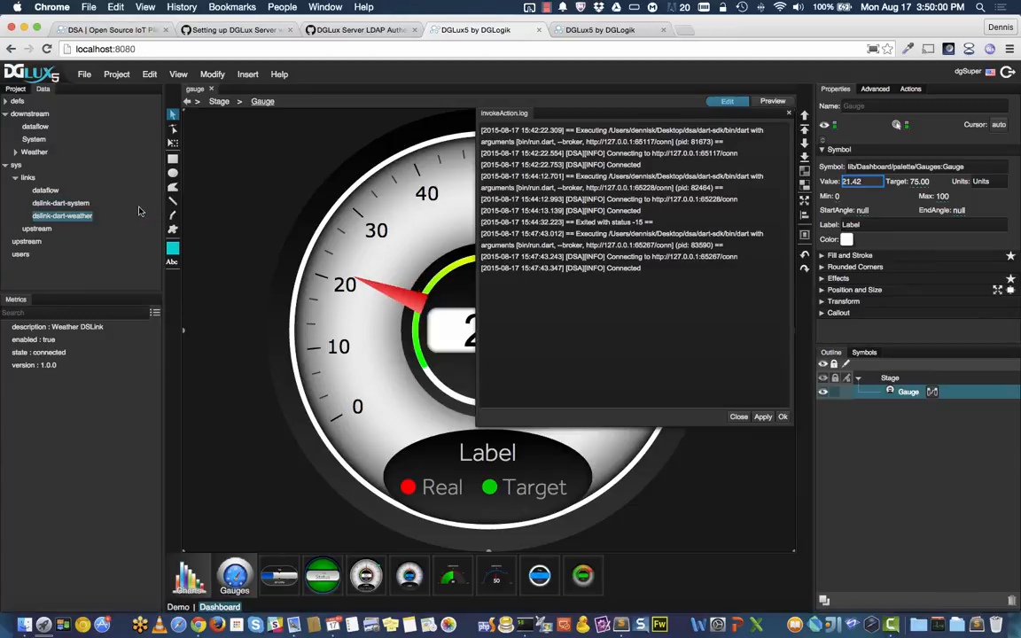
# Step: Create a weather tracker for San Francisco, CA under the Weather node
pyautogui.click(15, 153)
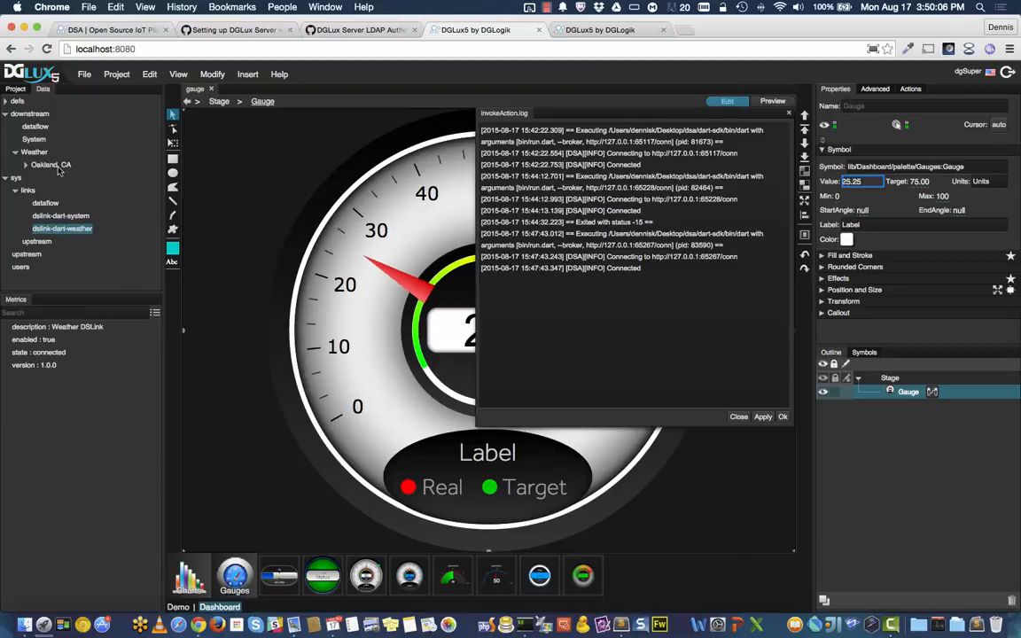
pyautogui.click(38, 153)
pyautogui.rightClick(39, 156)
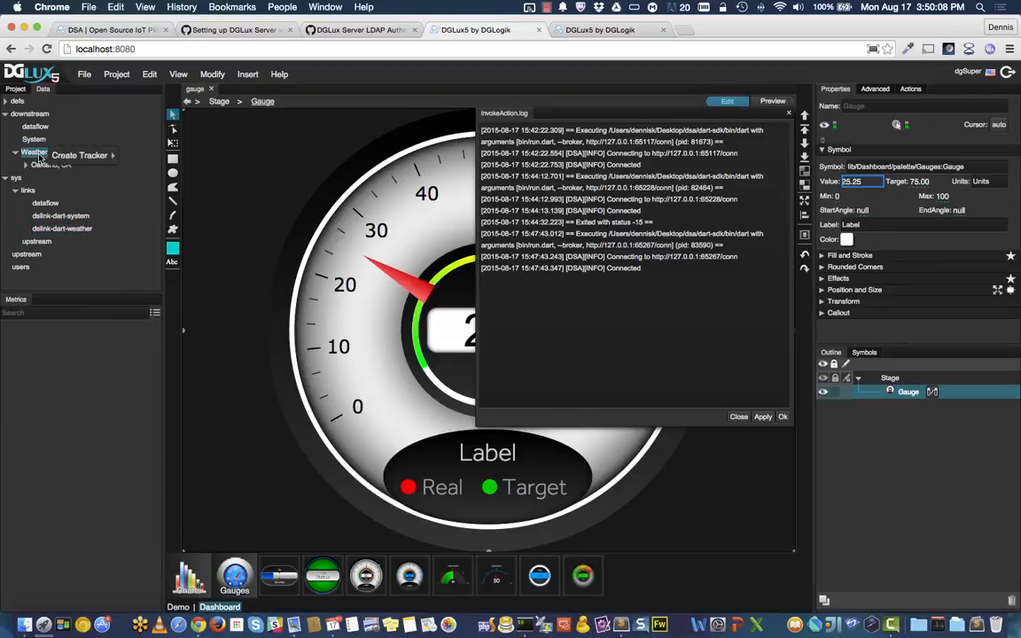
pyautogui.moveTo(93, 155)
pyautogui.write('Sa')
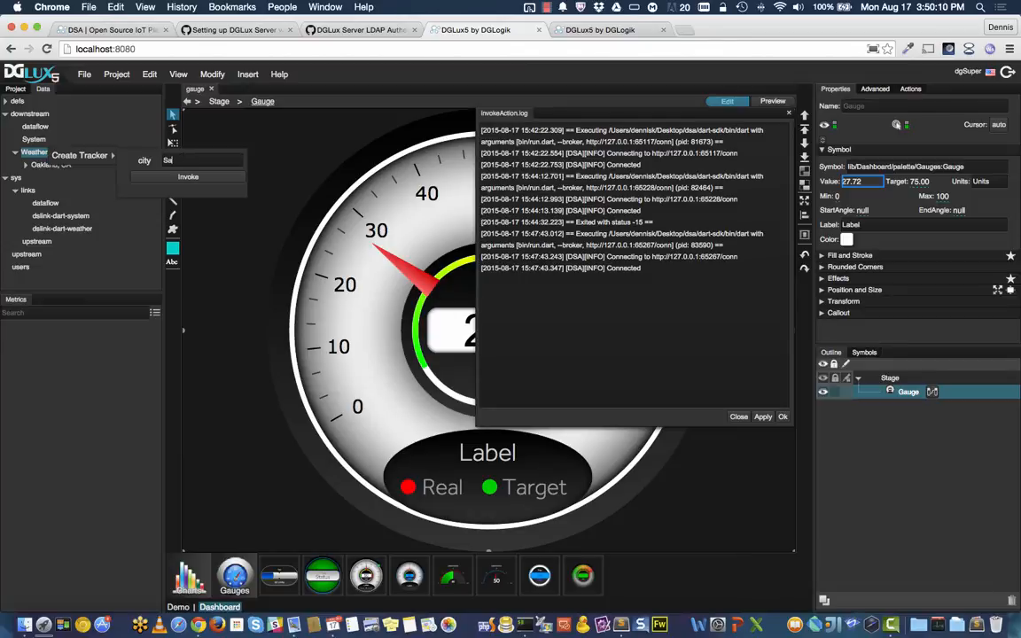
pyautogui.write('n Francisco,')
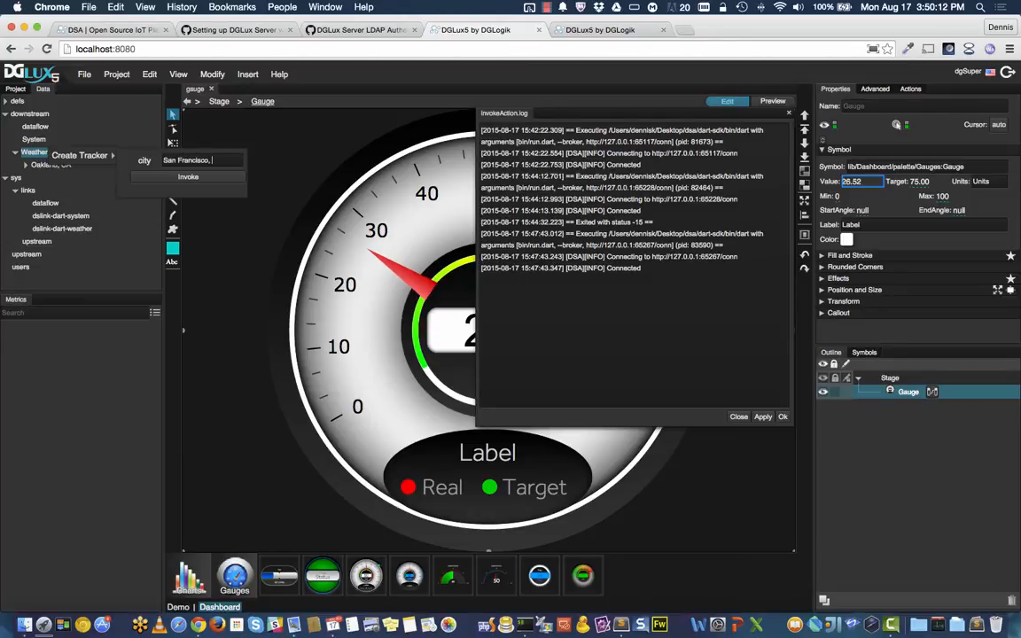
pyautogui.write(' CA')
pyautogui.press('Return')
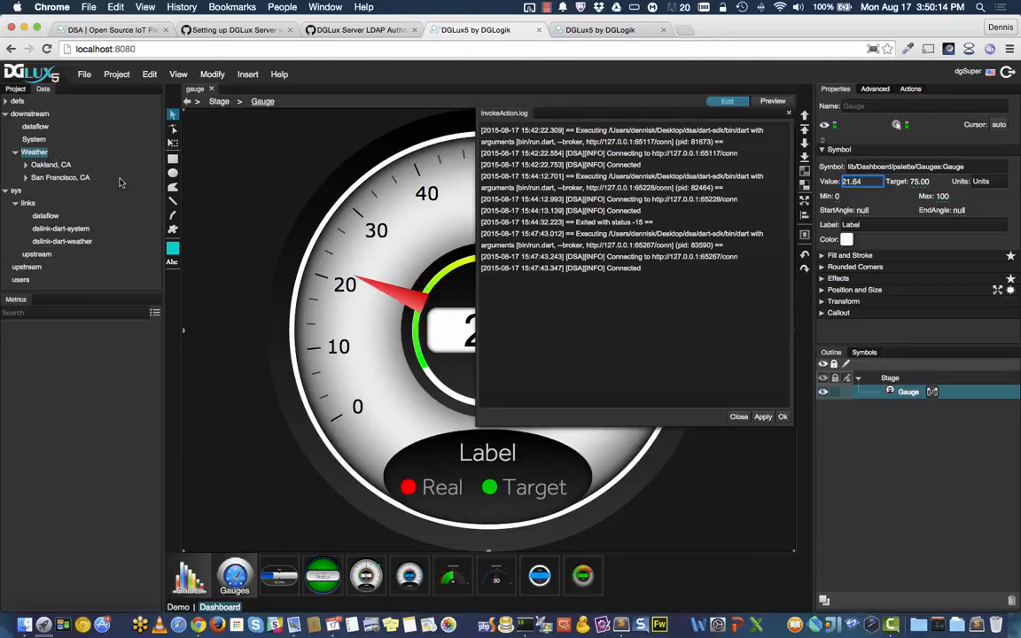
# Step: View the San Francisco, CA weather metrics, then collapse the Weather node
pyautogui.click(26, 178)
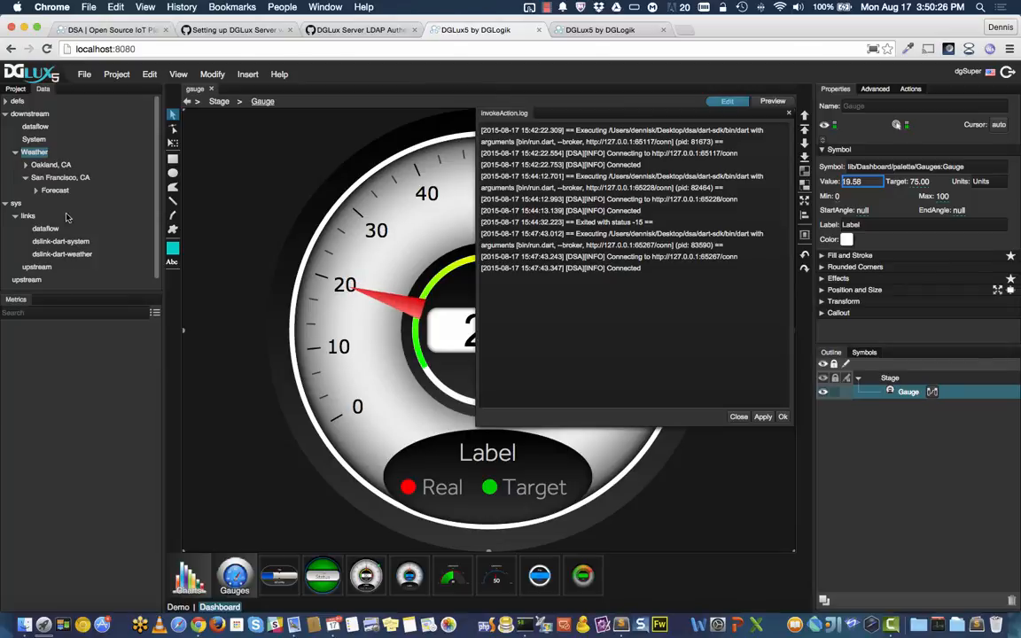
pyautogui.click(56, 179)
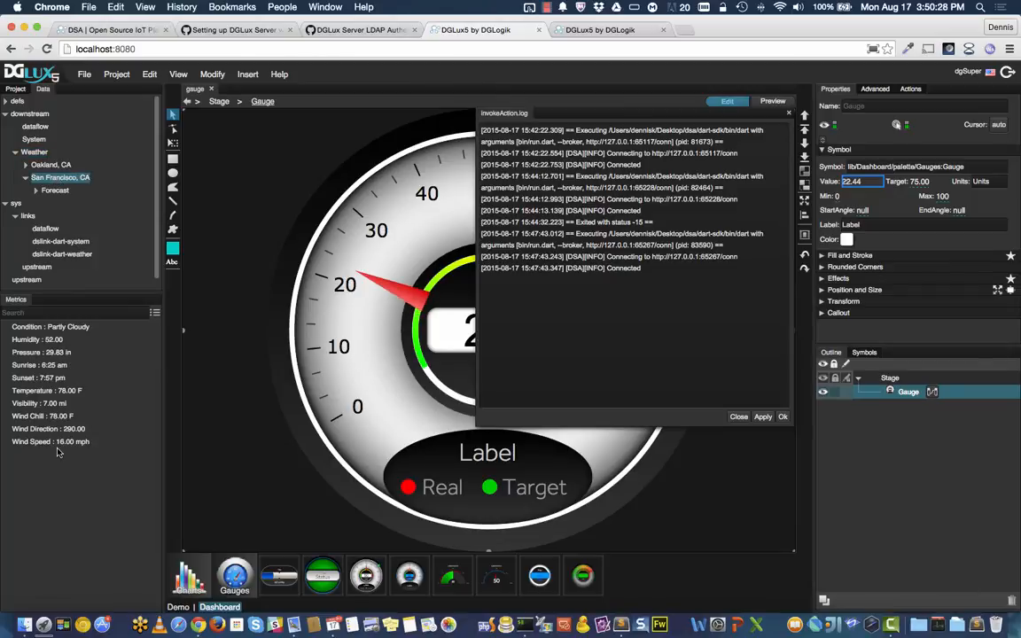
pyautogui.click(16, 153)
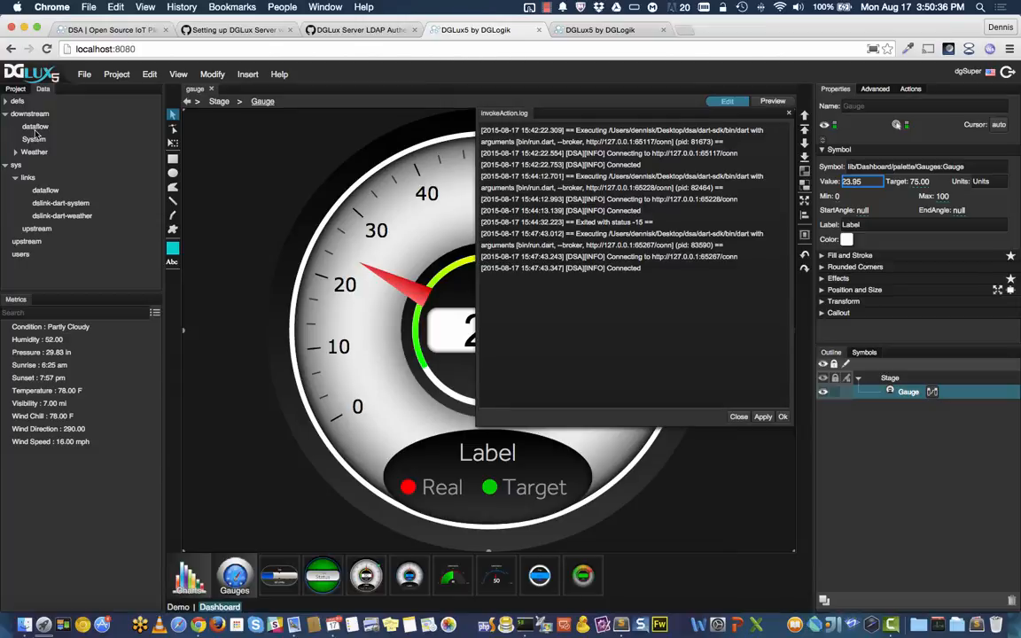
# Step: Create the test dataflow under the dataflow node
pyautogui.rightClick(36, 128)
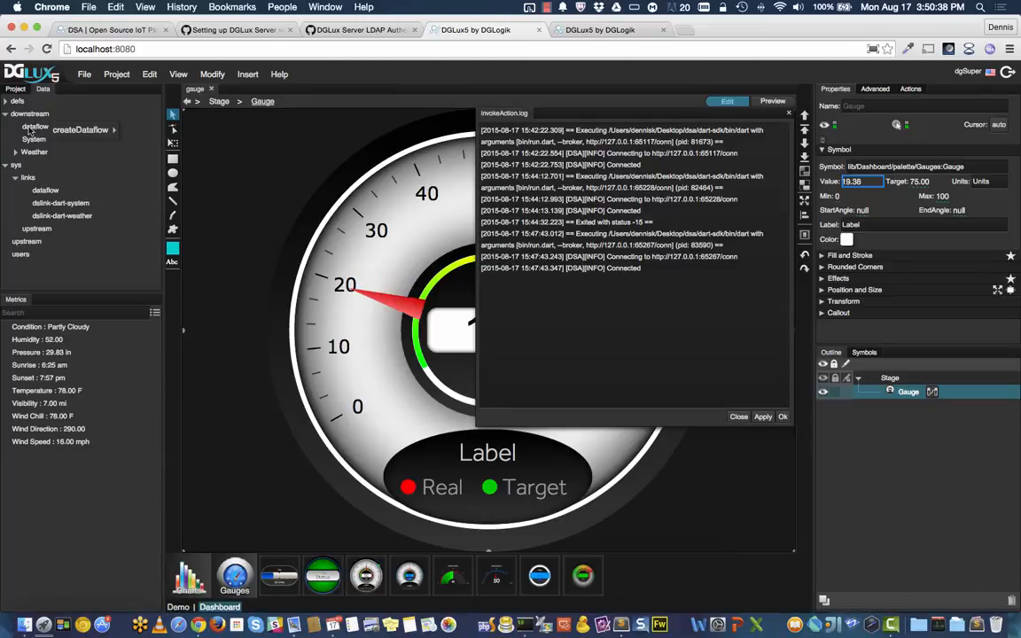
pyautogui.moveTo(86, 131)
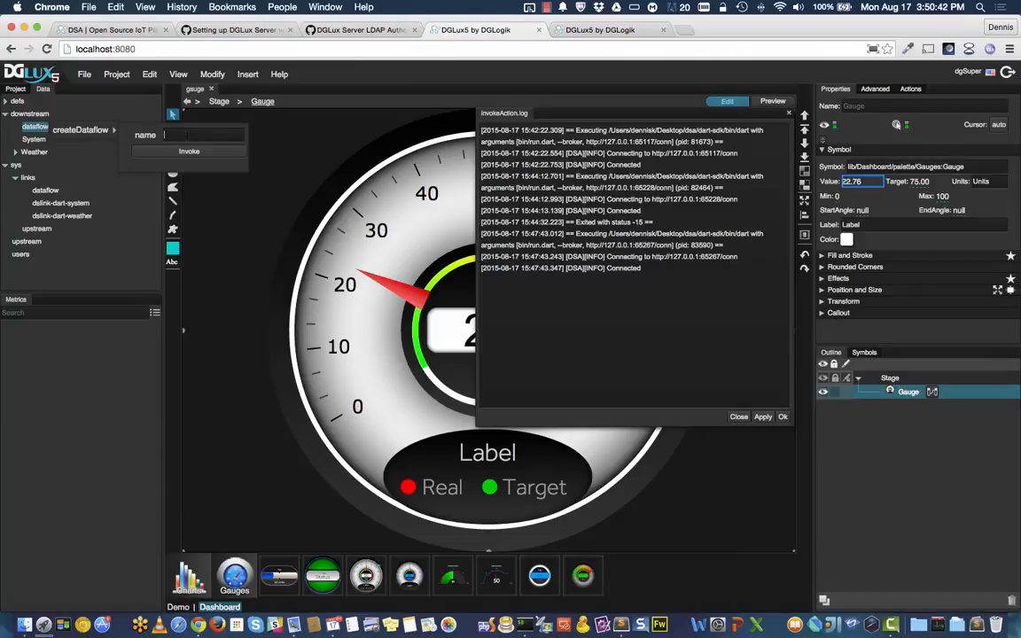
pyautogui.write('test')
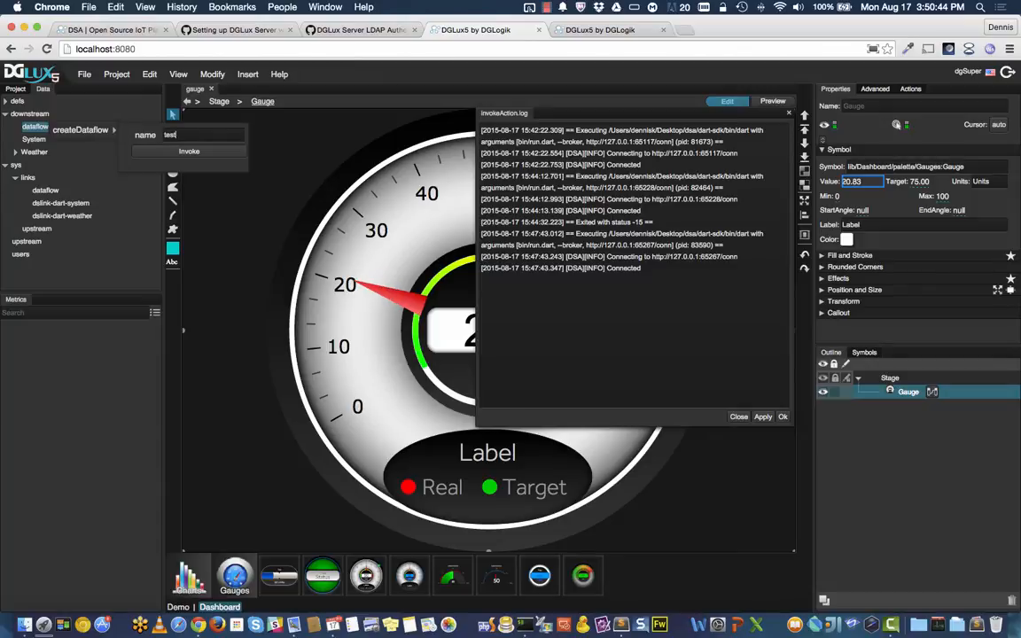
pyautogui.click(203, 153)
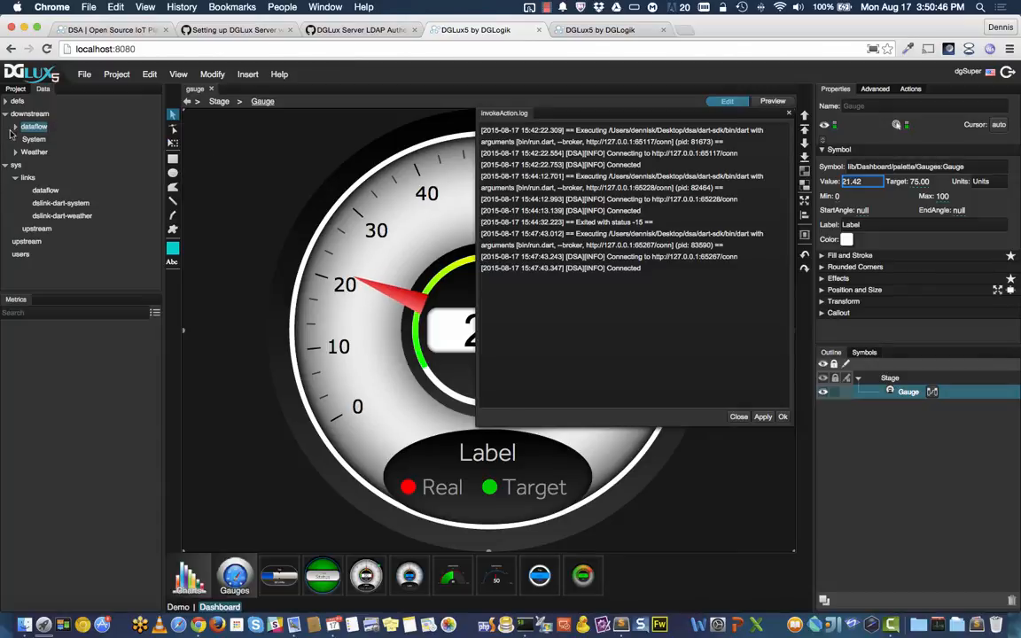
# Step: Add a second dataflow named demo, then open test in the Dataflow editor
pyautogui.click(15, 129)
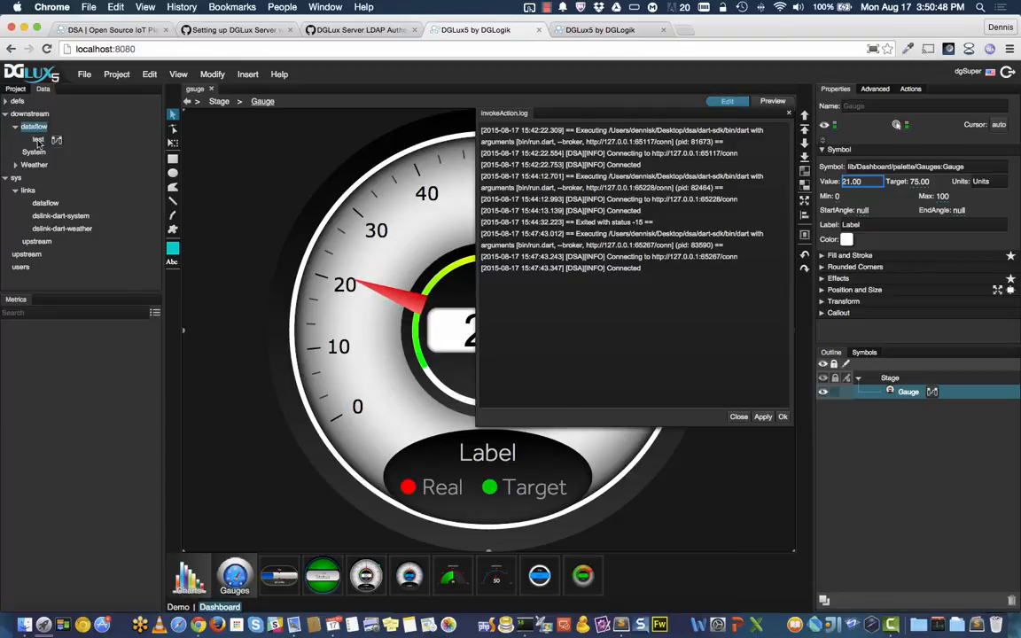
pyautogui.rightClick(39, 129)
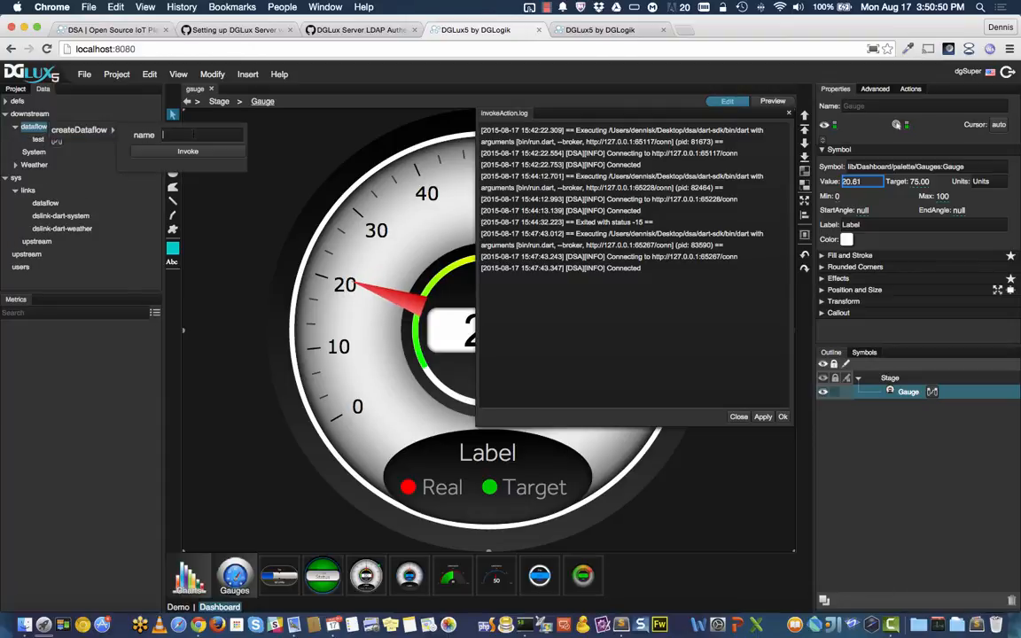
pyautogui.write('demo')
pyautogui.click(190, 150)
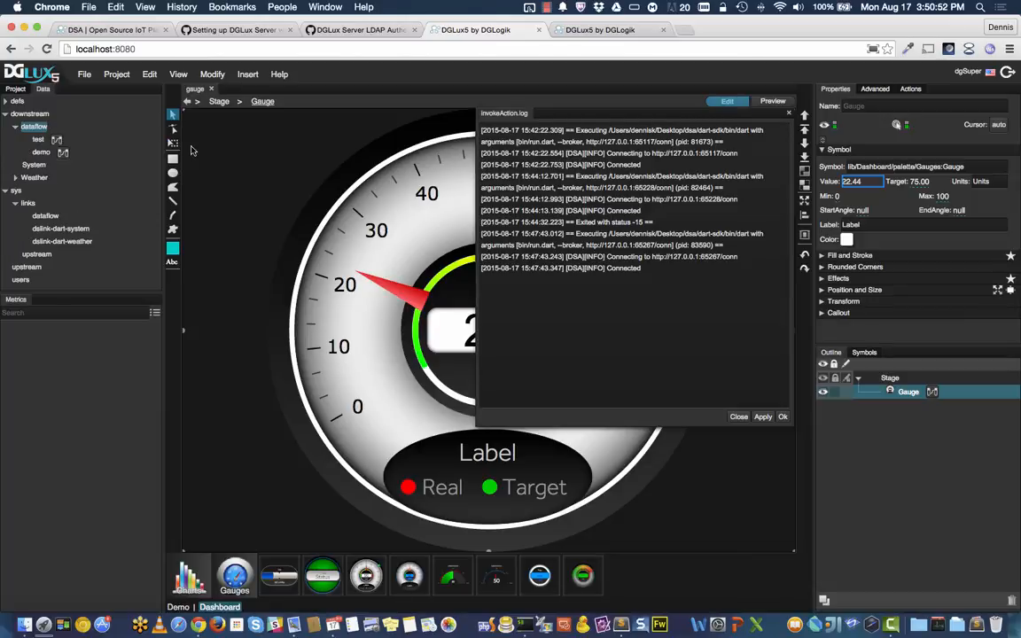
pyautogui.doubleClick(56, 142)
# Step: Add a Stop Watch block to the test dataflow and enable it
pyautogui.moveTo(316, 211); pyautogui.dragTo(345, 220)
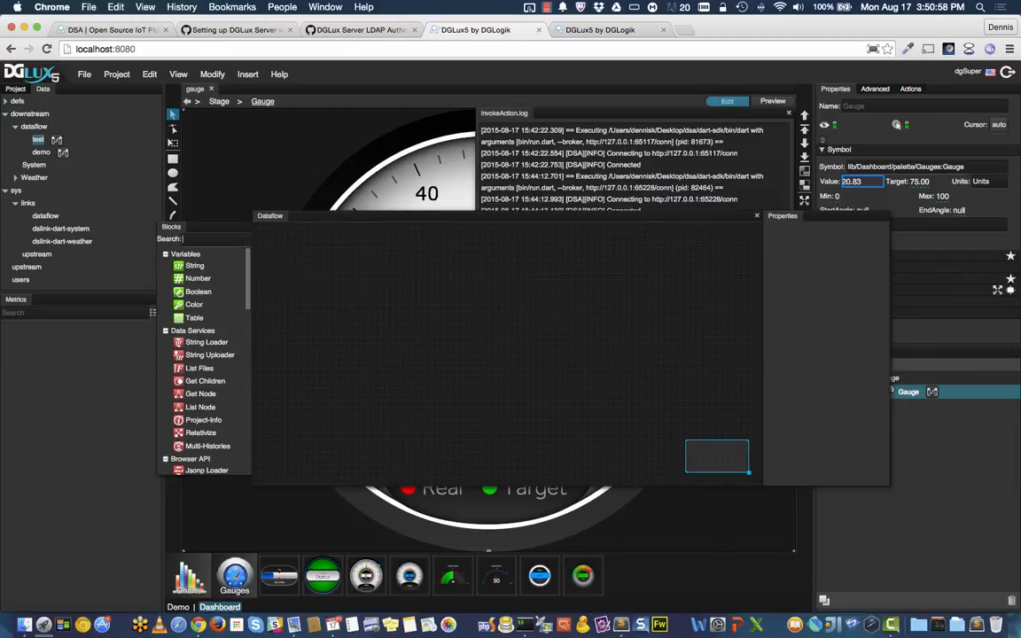
pyautogui.write('stop')
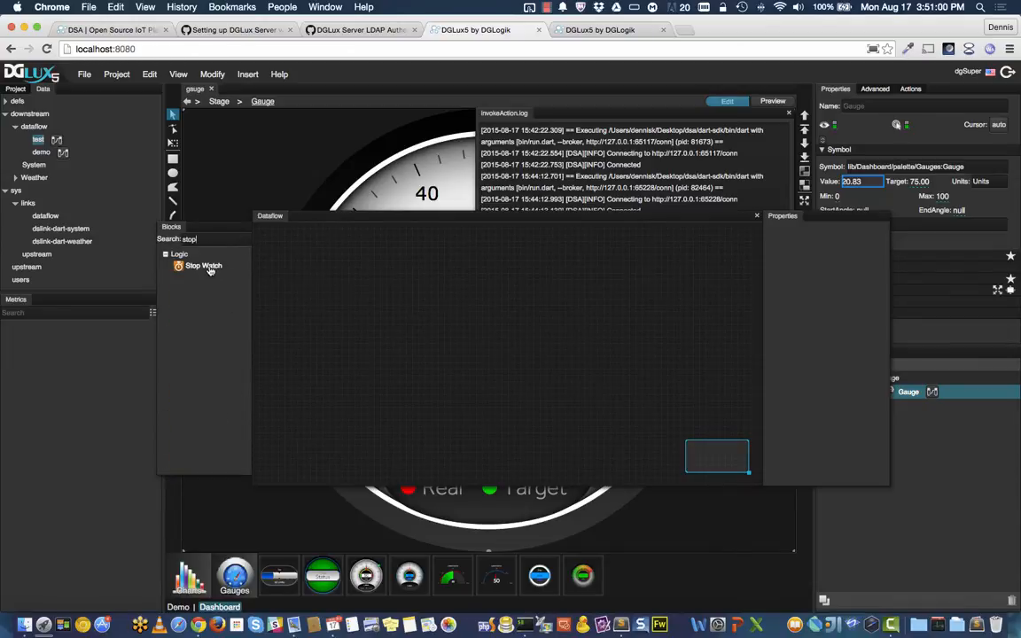
pyautogui.moveTo(342, 255); pyautogui.dragTo(340, 254)
pyautogui.click(387, 261)
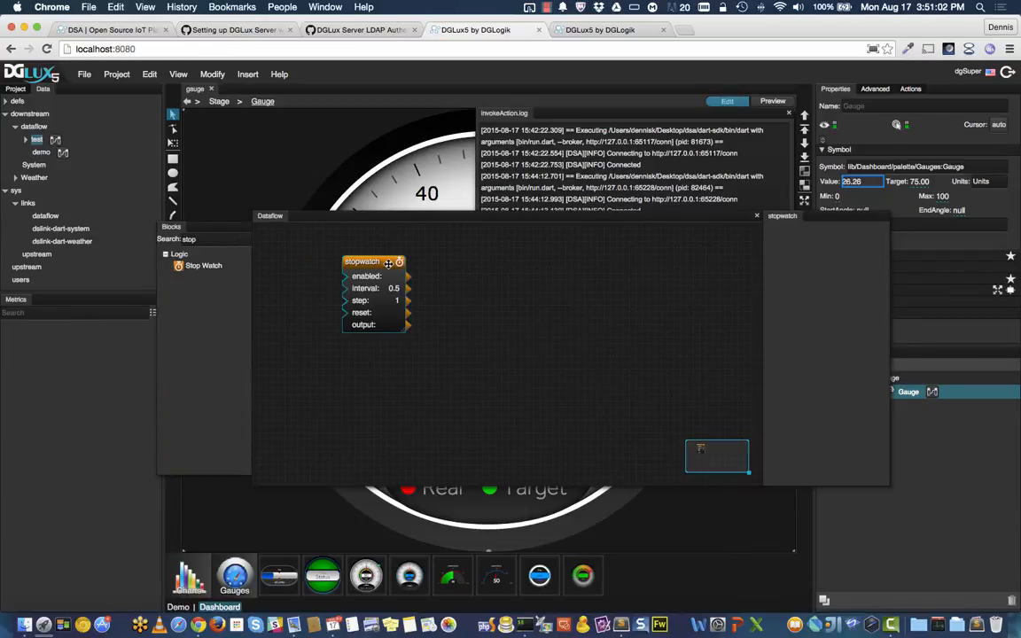
pyautogui.click(842, 231)
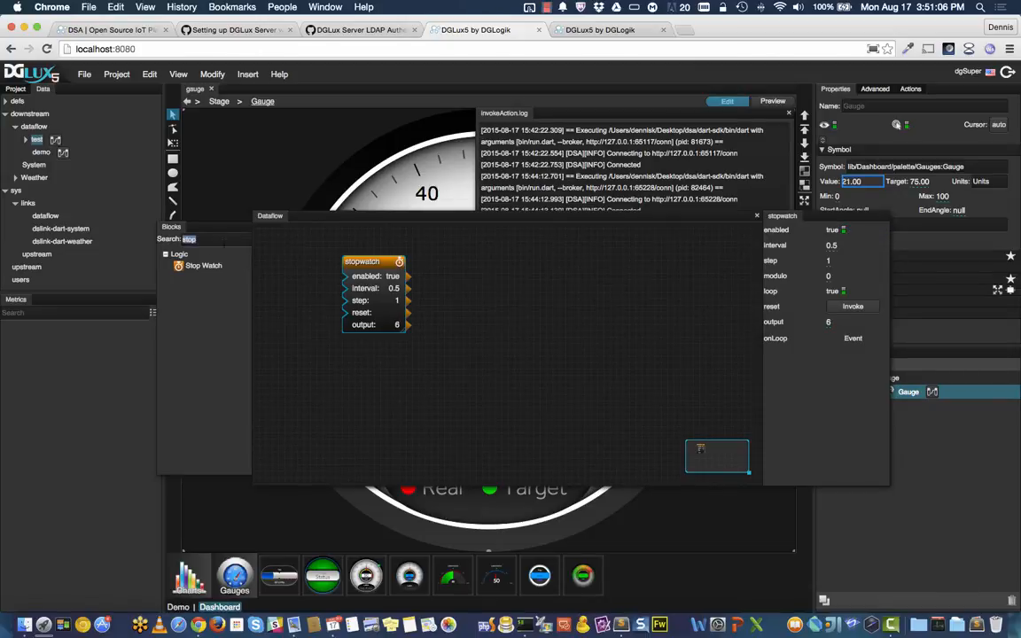
# Step: Show the stopwatch's live output in metrics, then close the Dataflow editor and server log
pyautogui.press('BackSpace')
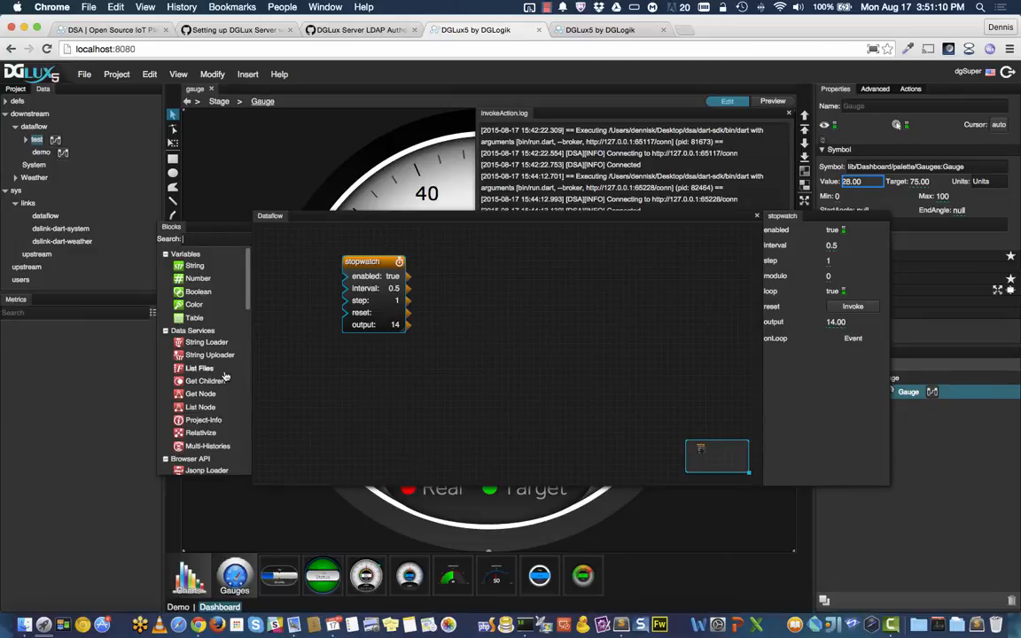
pyautogui.scroll(-10, 200, 337)
pyautogui.scroll(10, 218, 369)
pyautogui.click(25, 139)
pyautogui.click(58, 152)
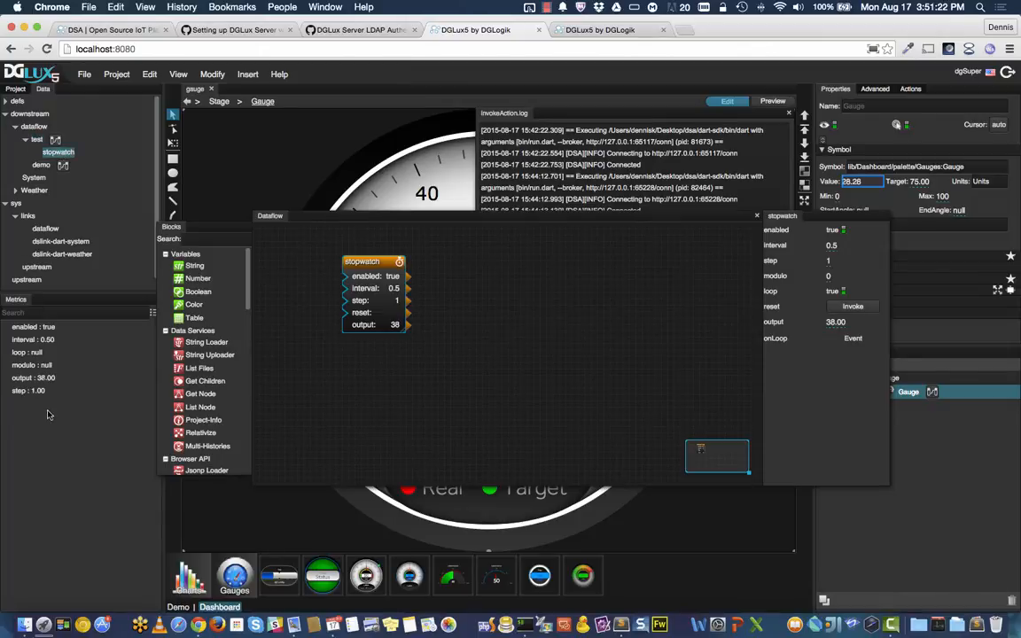
pyautogui.click(757, 216)
pyautogui.click(789, 113)
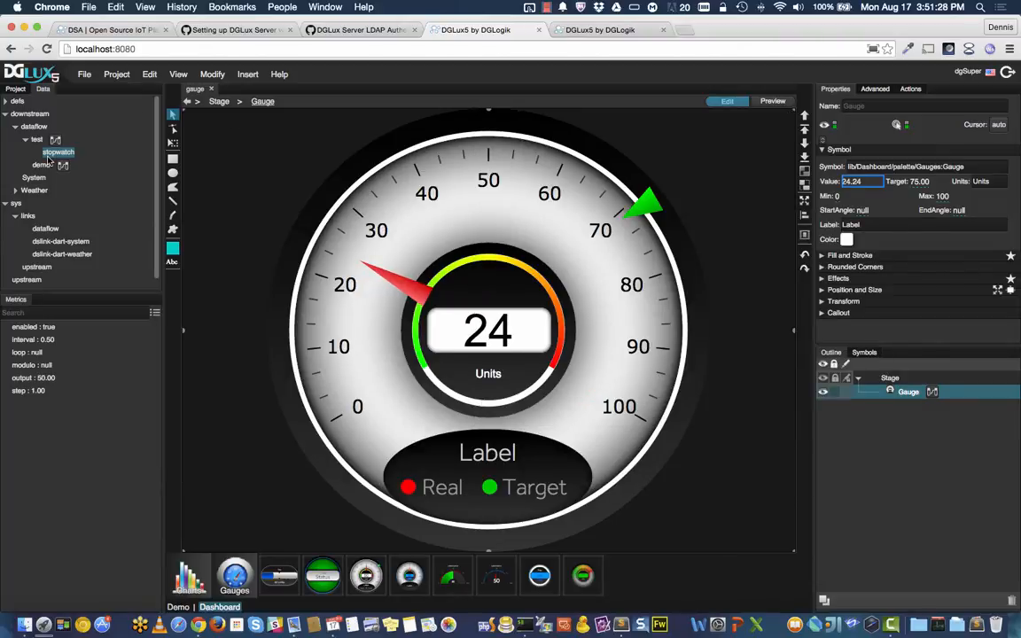
# Step: Start a new view with a gauge whose Value is bound to the stopwatch output
pyautogui.click(213, 90)
pyautogui.moveTo(366, 577); pyautogui.dragTo(335, 221)
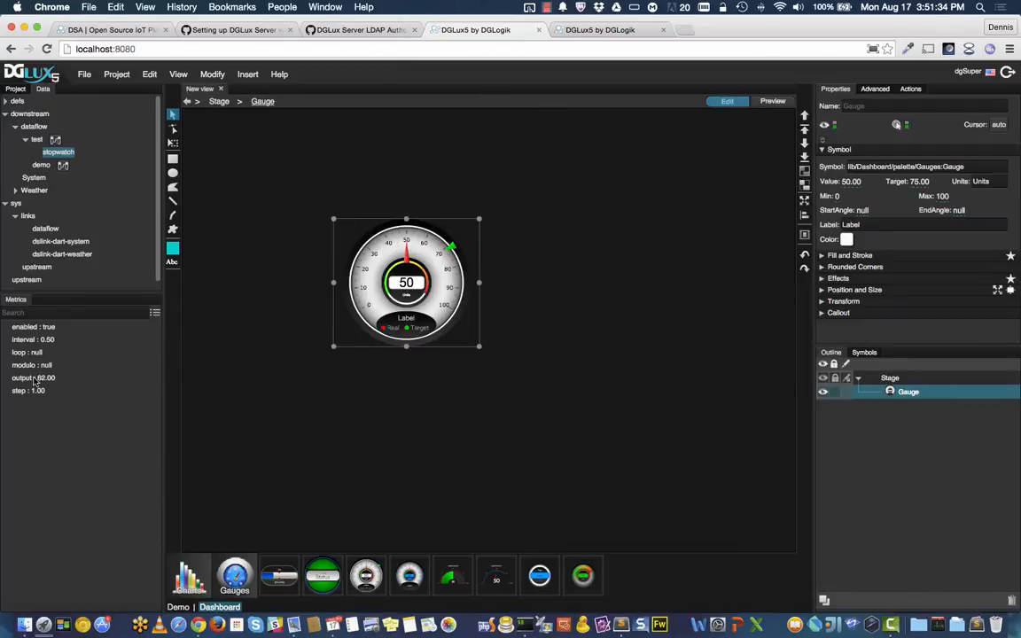
pyautogui.moveTo(36, 379); pyautogui.dragTo(854, 183)
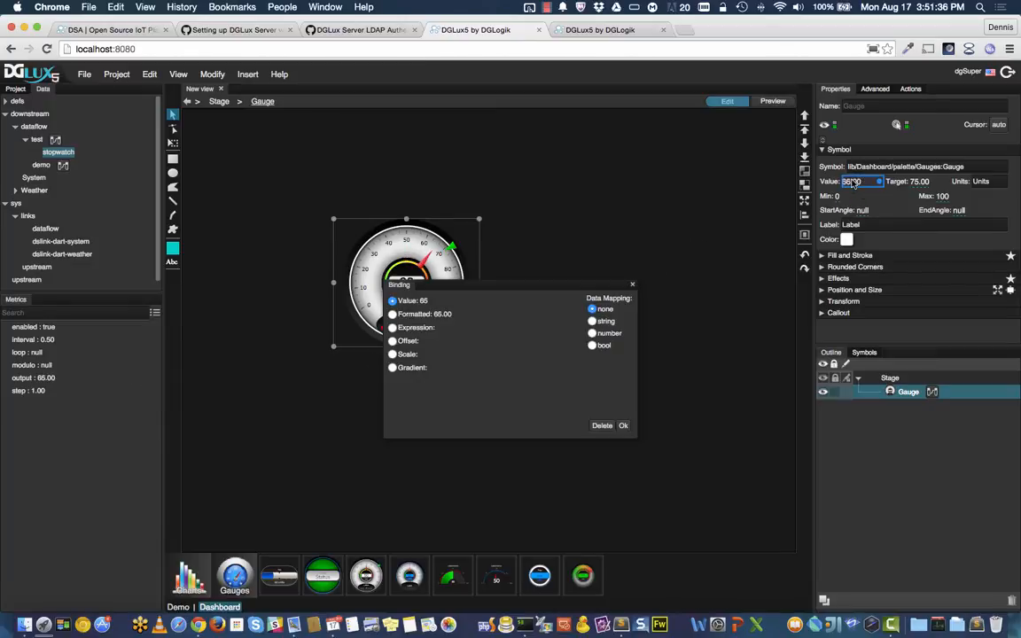
pyautogui.click(622, 426)
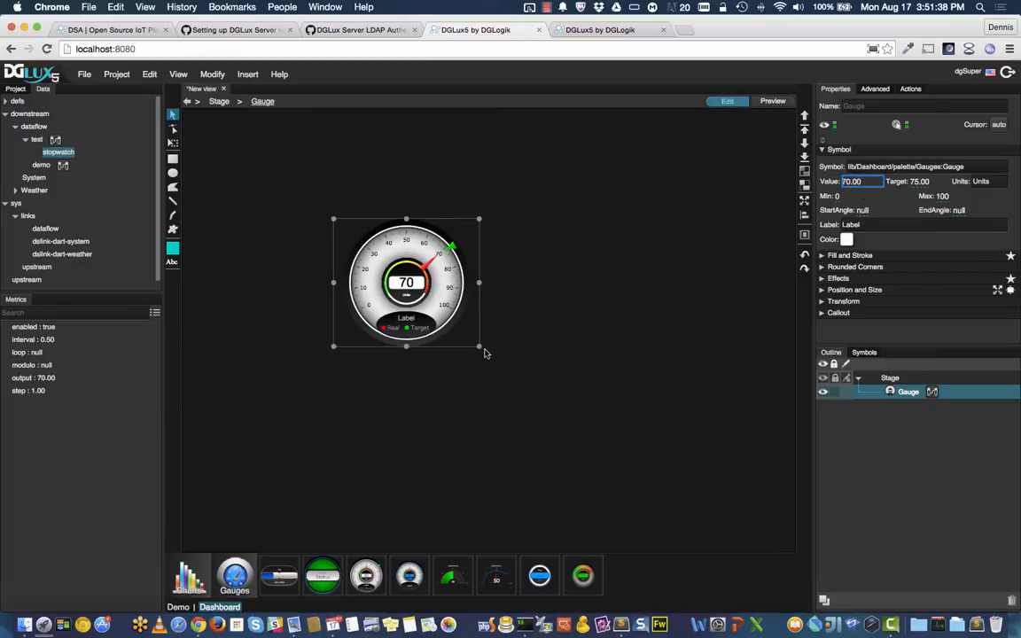
# Step: Enlarge the gauge, move it toward the upper left, then delete it
pyautogui.moveTo(479, 348); pyautogui.dragTo(606, 473)
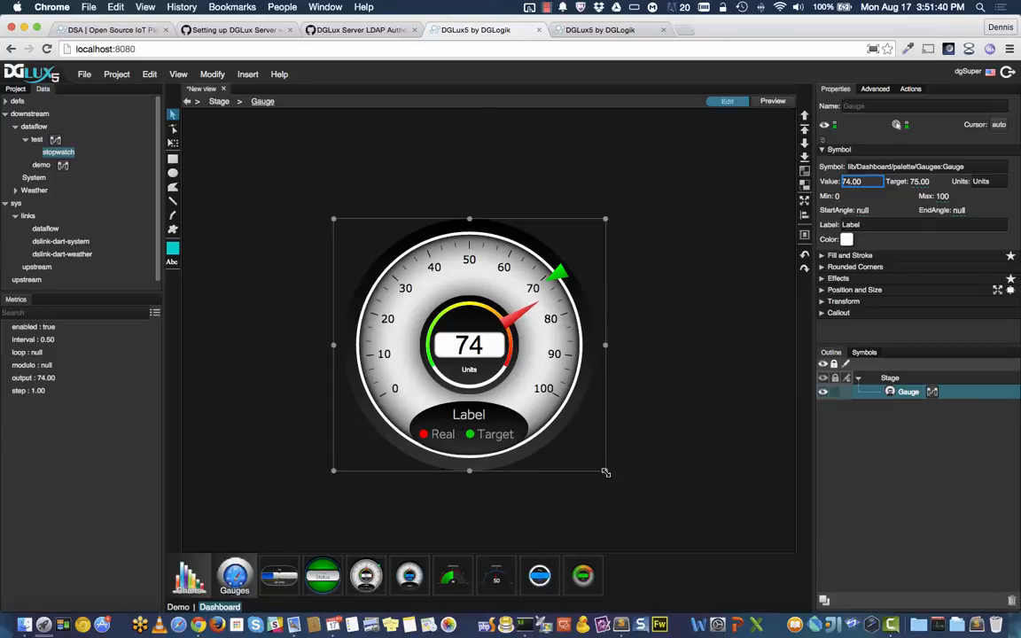
pyautogui.moveTo(508, 394); pyautogui.dragTo(436, 334)
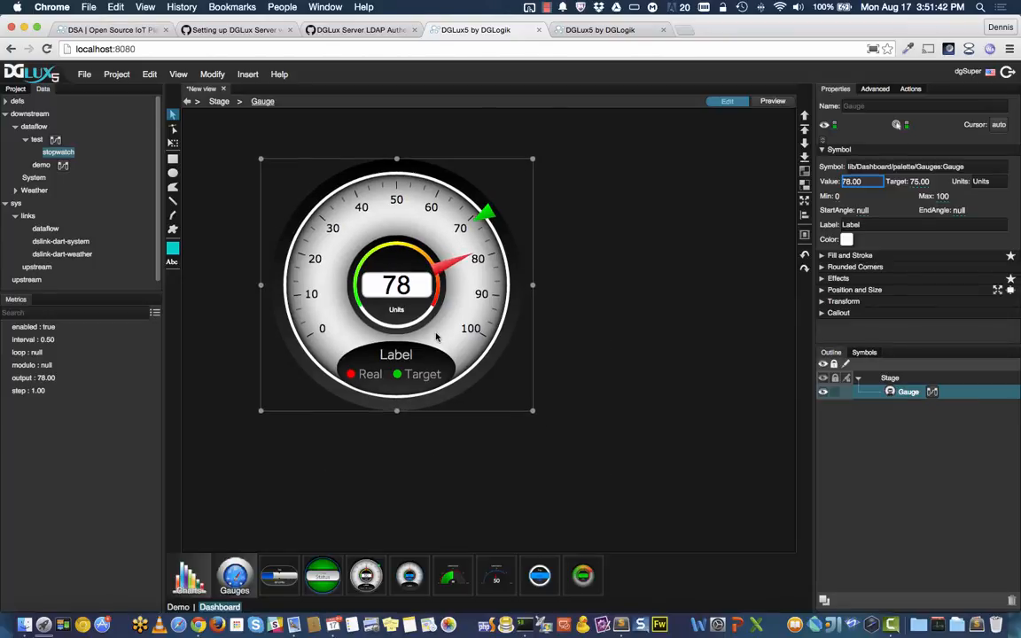
pyautogui.press('Delete')
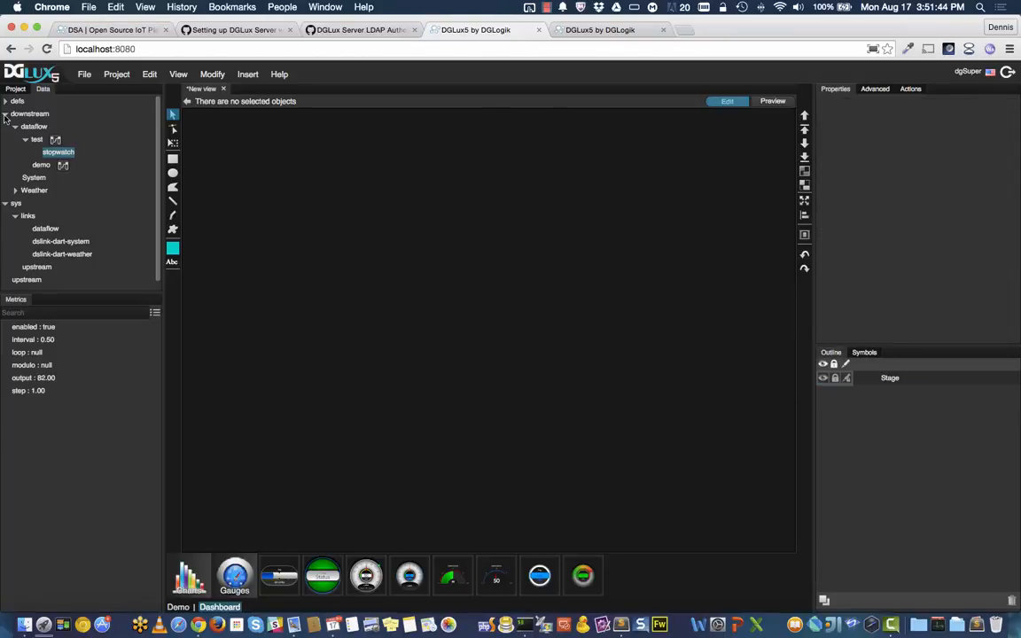
# Step: Fetch the last 100 server log lines from sys and open them in the log viewer
pyautogui.click(6, 114)
pyautogui.click(16, 127)
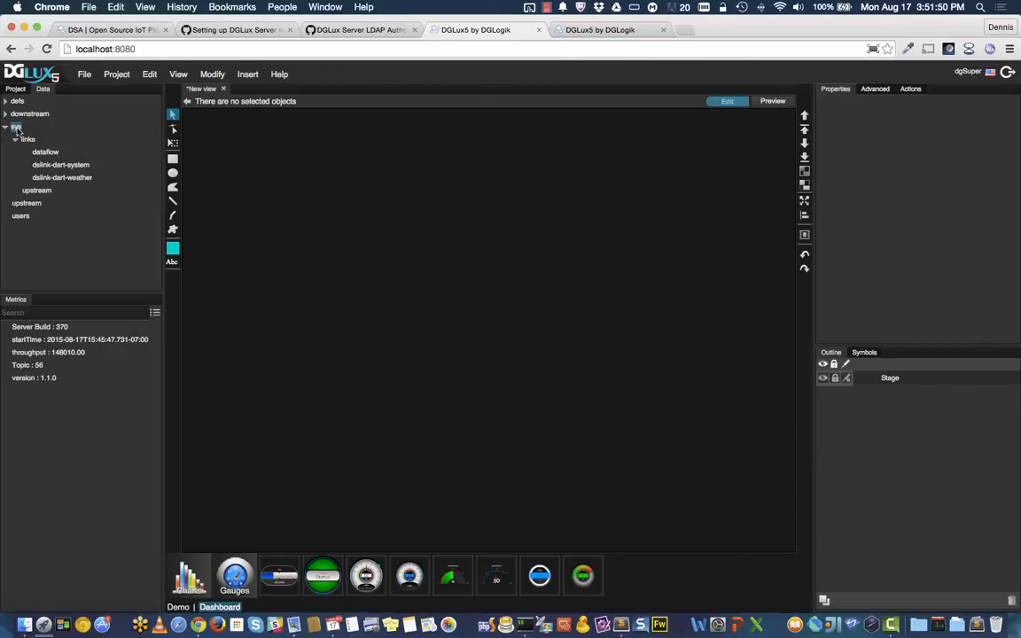
pyautogui.rightClick(17, 127)
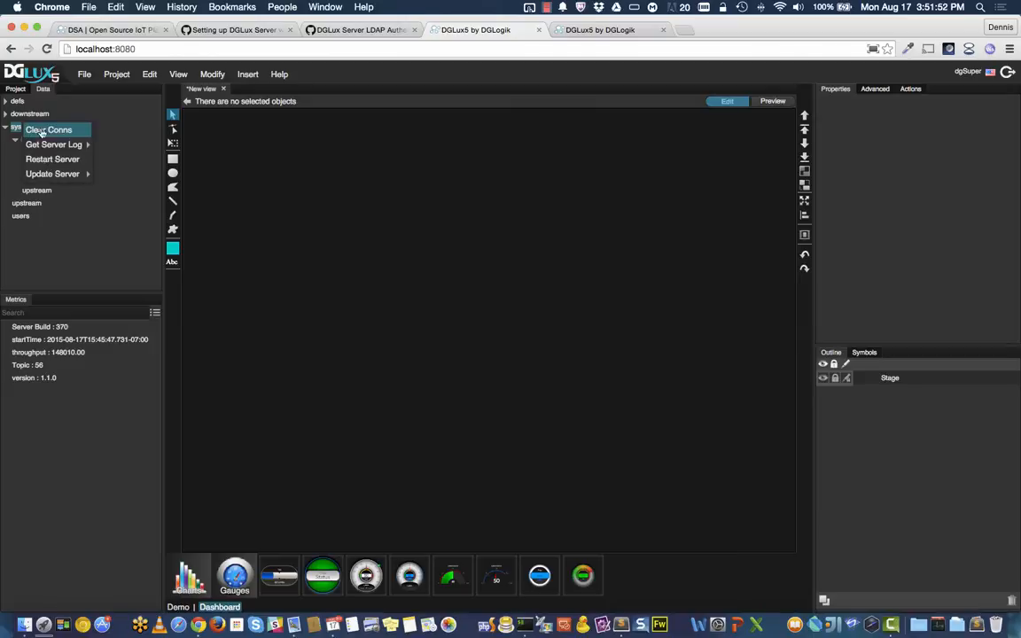
pyautogui.moveTo(60, 149)
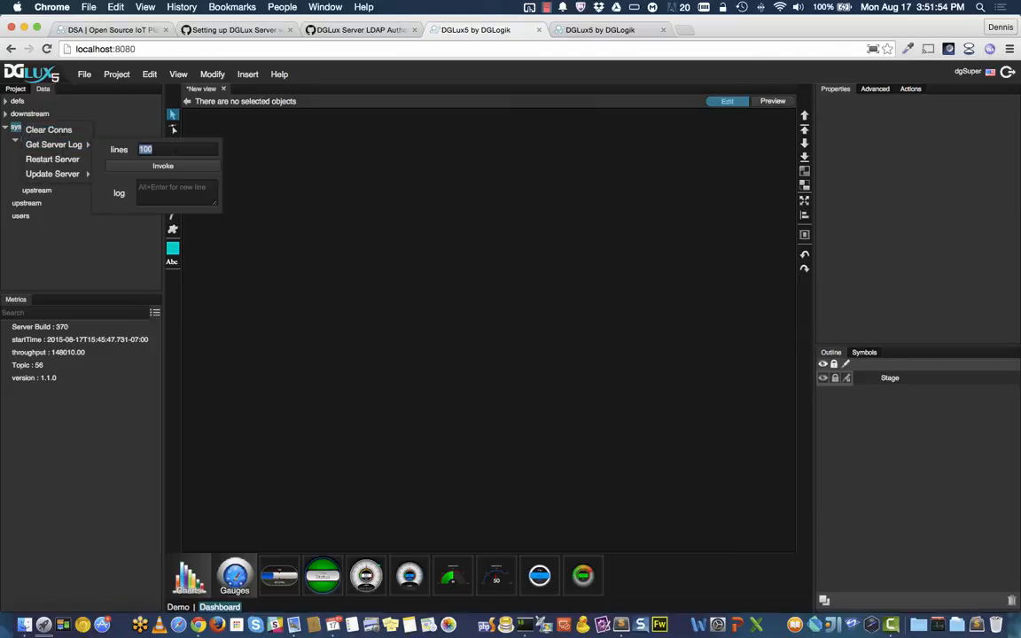
pyautogui.click(163, 166)
pyautogui.click(146, 198)
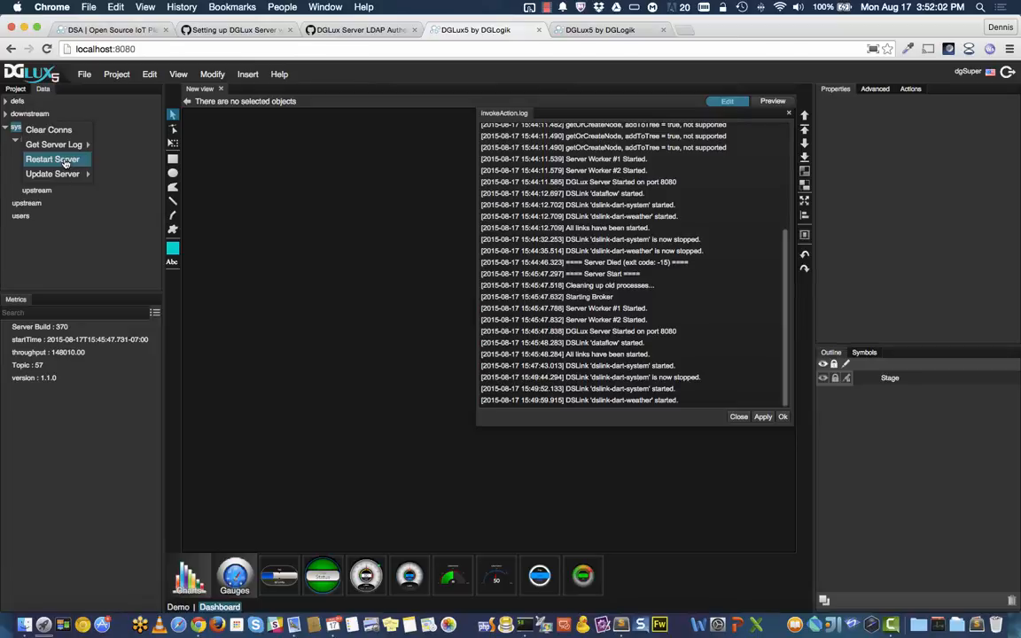
# Step: Dismiss the server actions menu and select the server's links node
pyautogui.moveTo(64, 177)
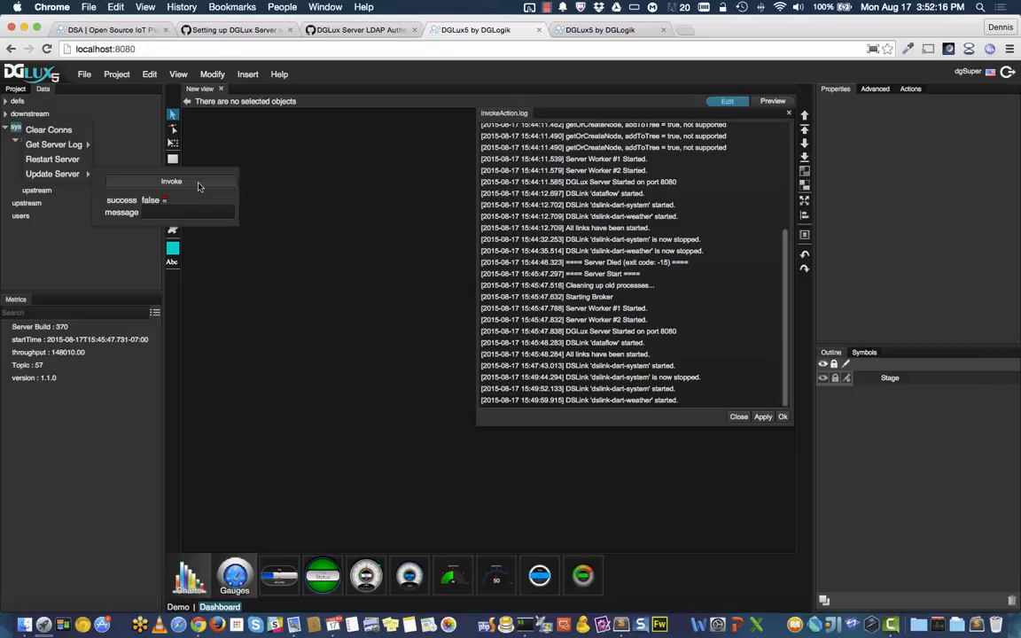
pyautogui.click(258, 191)
pyautogui.click(27, 141)
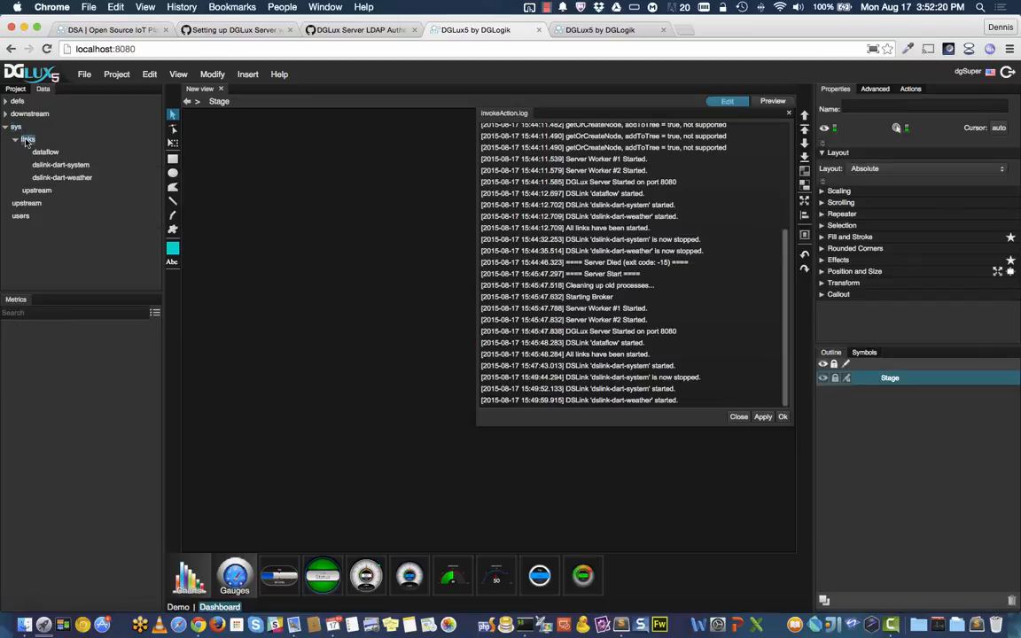
# Step: Install a new link named Bacnet using the BACnet link type
pyautogui.rightClick(27, 140)
pyautogui.moveTo(65, 145)
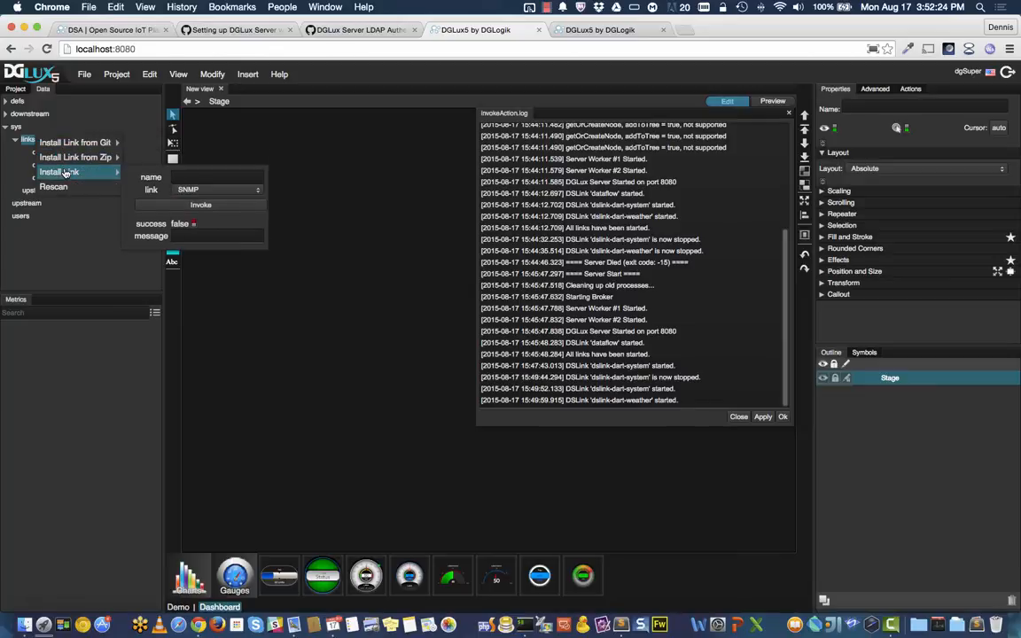
pyautogui.click(235, 191)
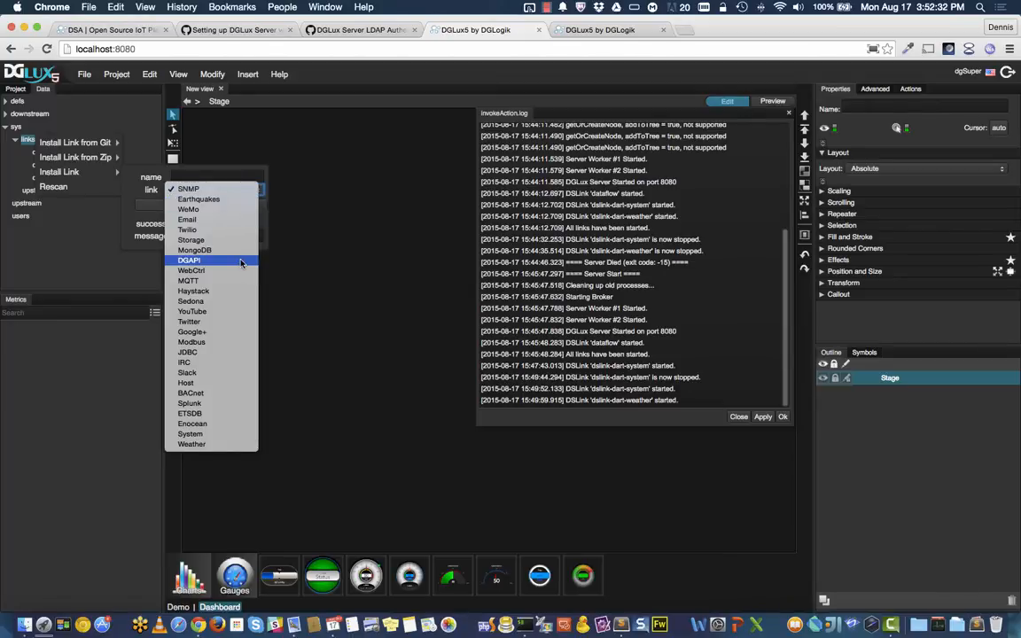
pyautogui.click(242, 179)
pyautogui.click(242, 180)
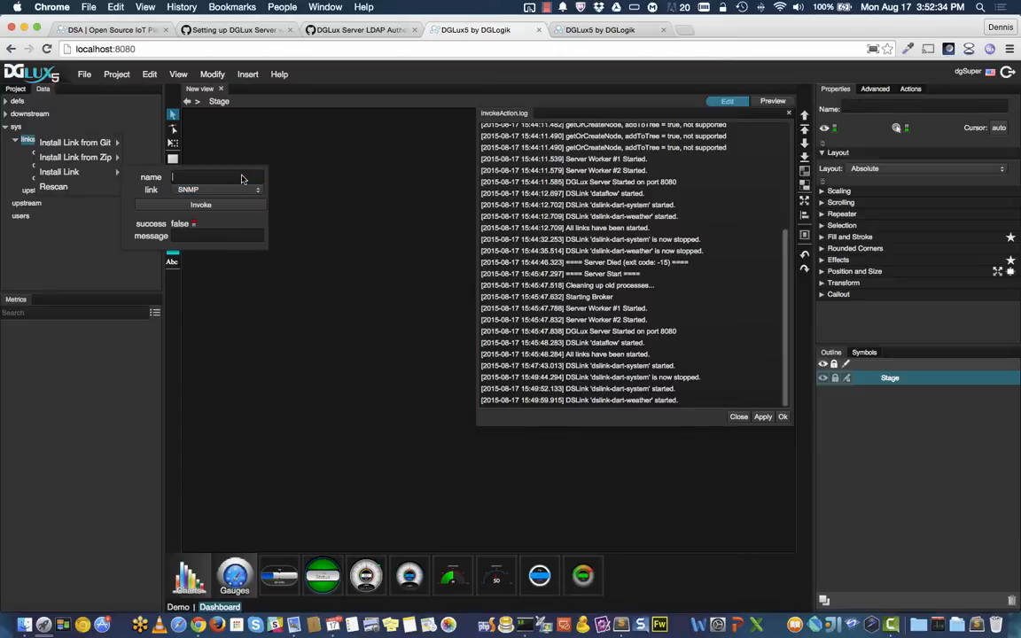
pyautogui.write('8')
pyautogui.click(218, 190)
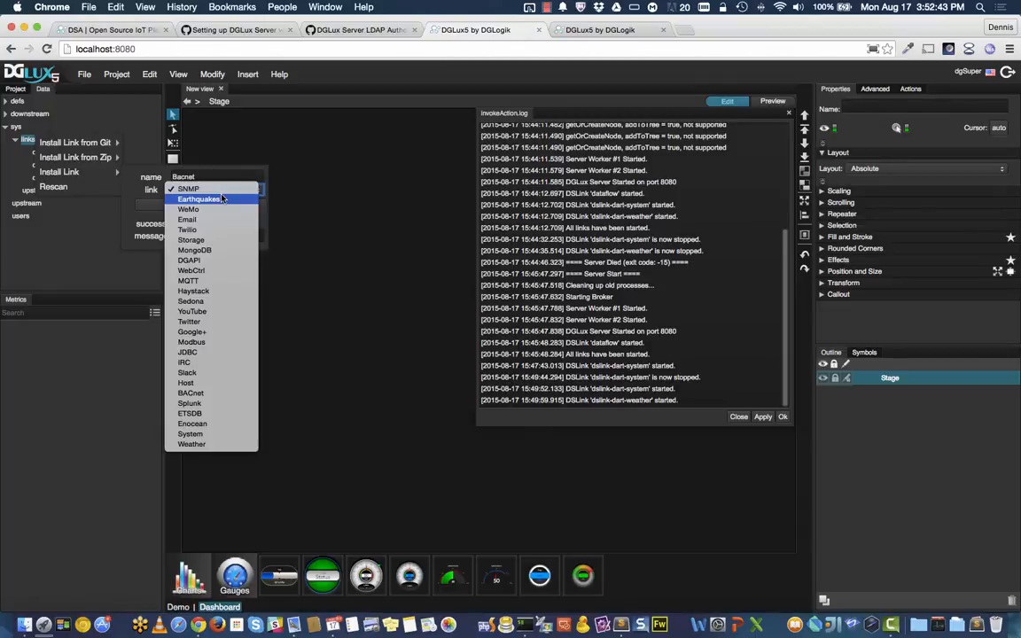
pyautogui.click(203, 393)
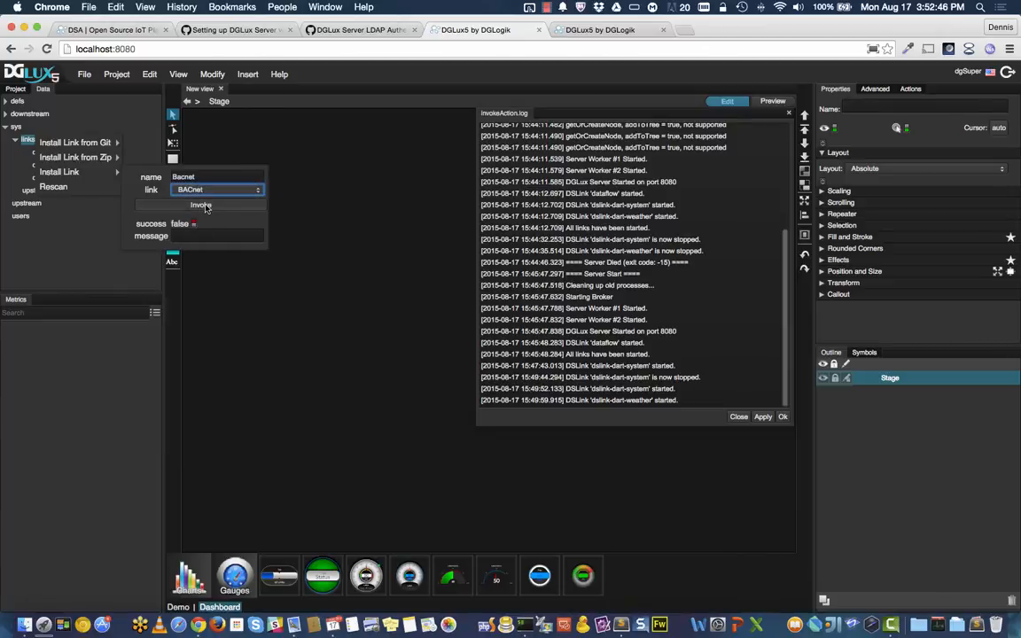
pyautogui.click(202, 205)
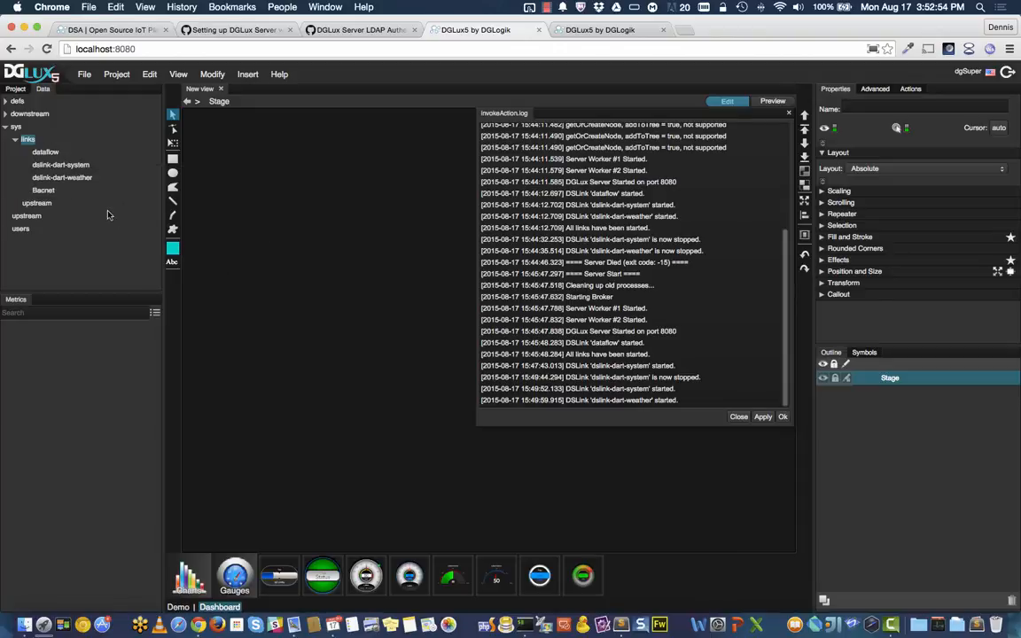
# Step: Start the Bacnet link, then expand downstream and select its BACnet node
pyautogui.click(43, 190)
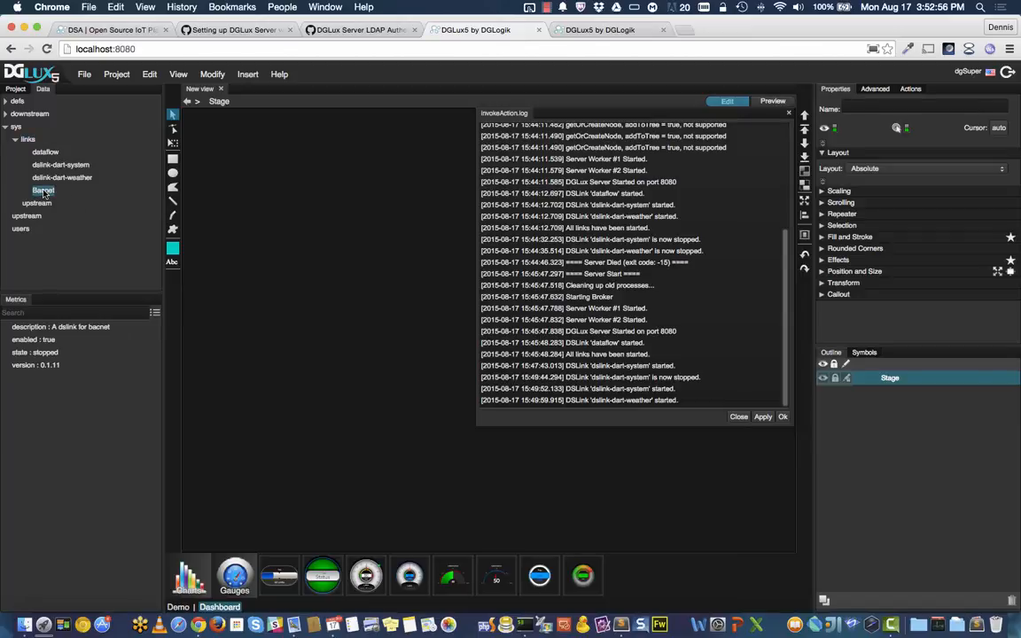
pyautogui.rightClick(43, 191)
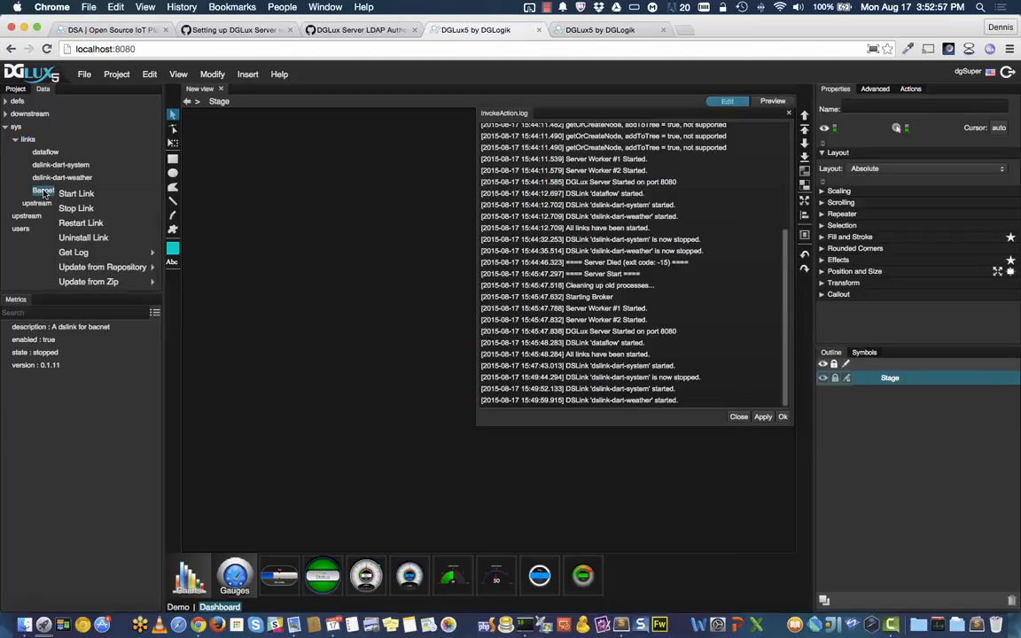
pyautogui.click(117, 197)
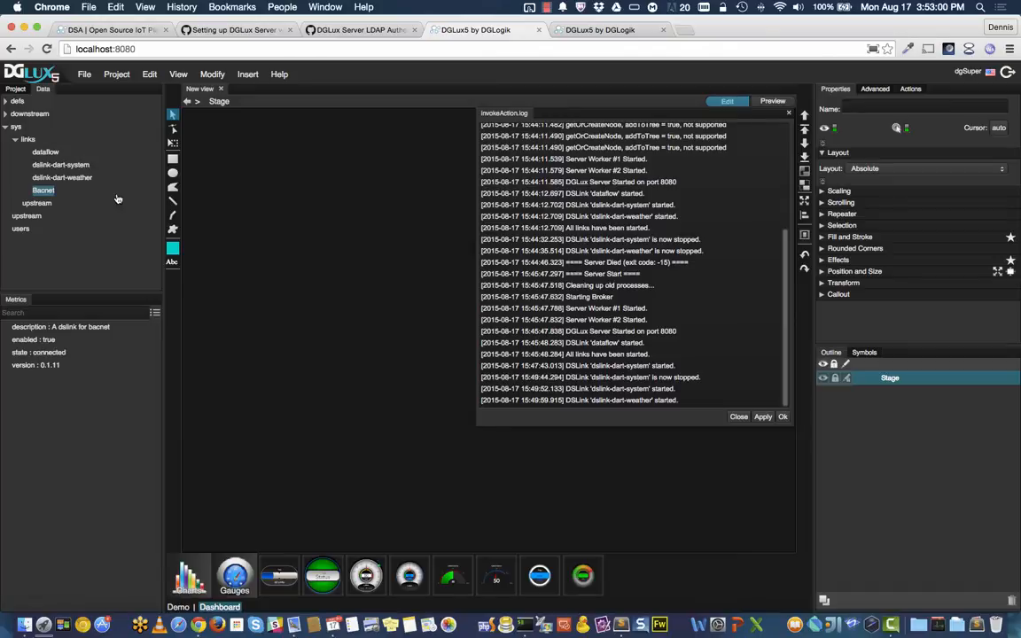
pyautogui.click(6, 116)
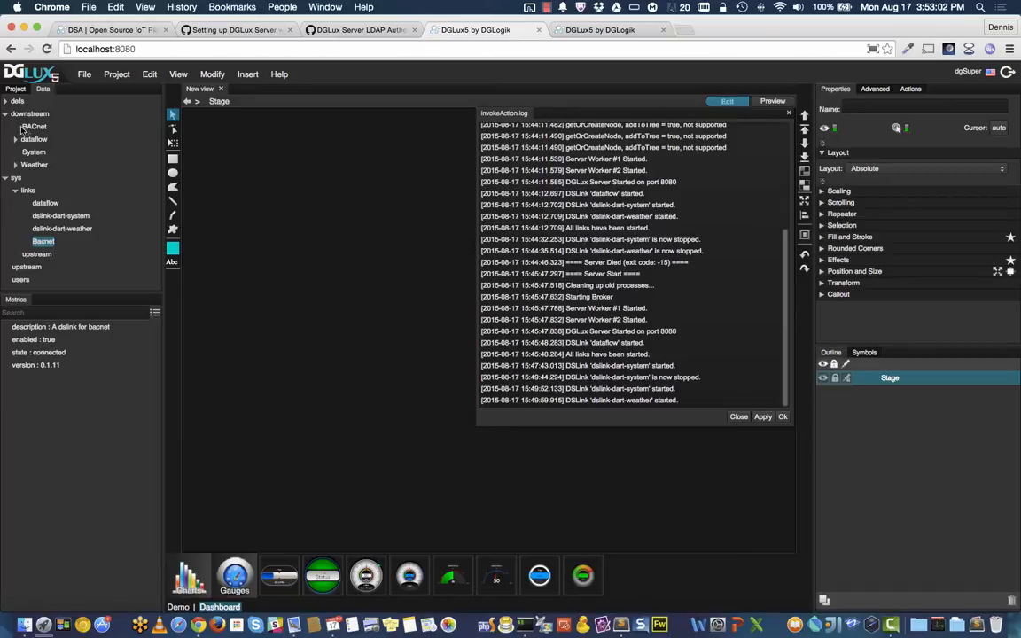
pyautogui.click(35, 128)
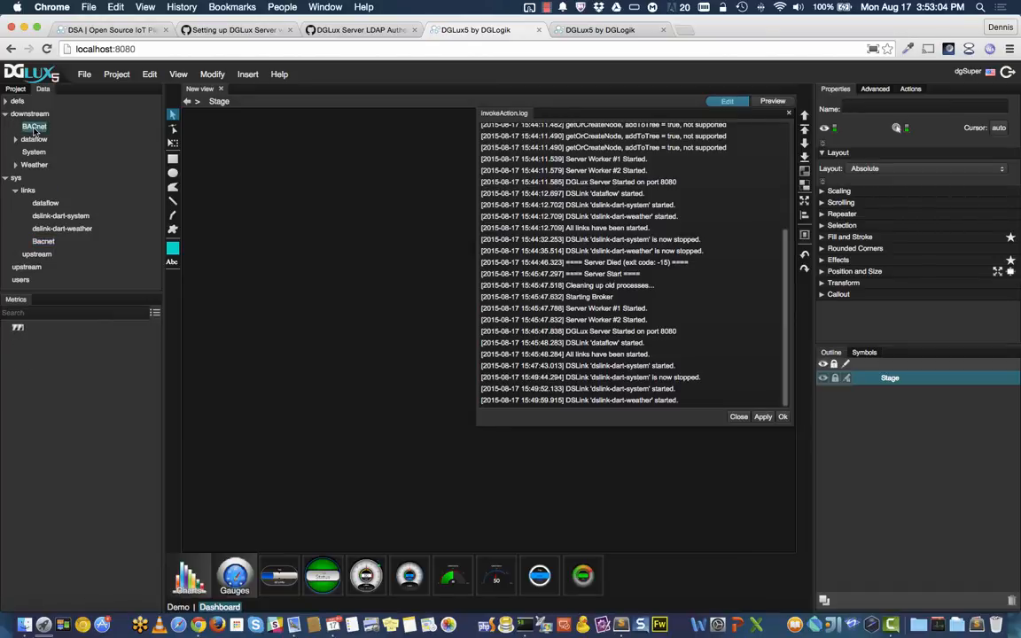
# Step: Add an ip network connection under BACnet
pyautogui.rightClick(35, 129)
pyautogui.moveTo(83, 158)
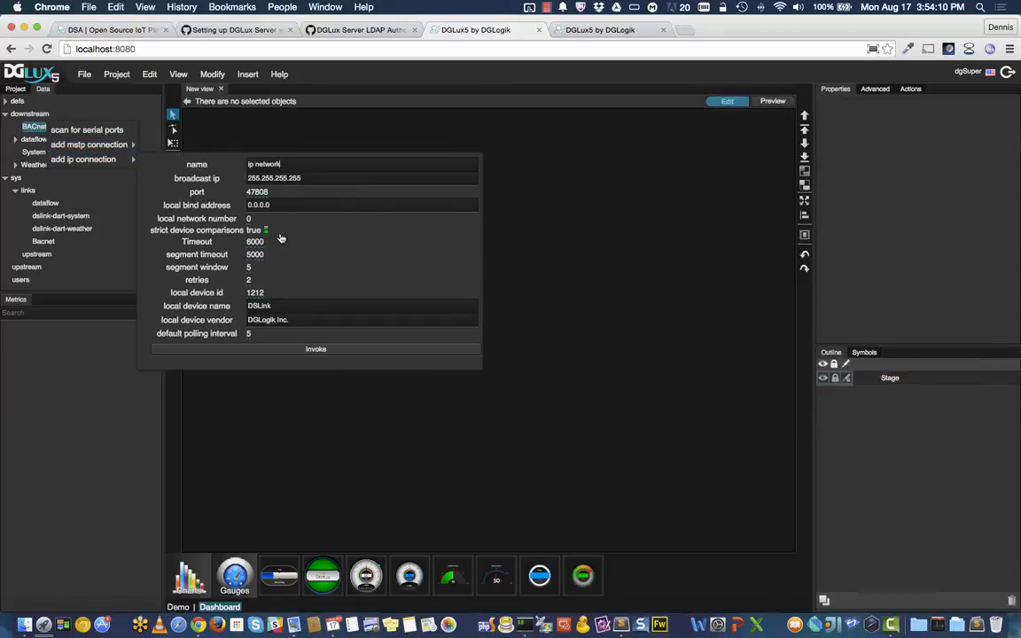
pyautogui.click(337, 351)
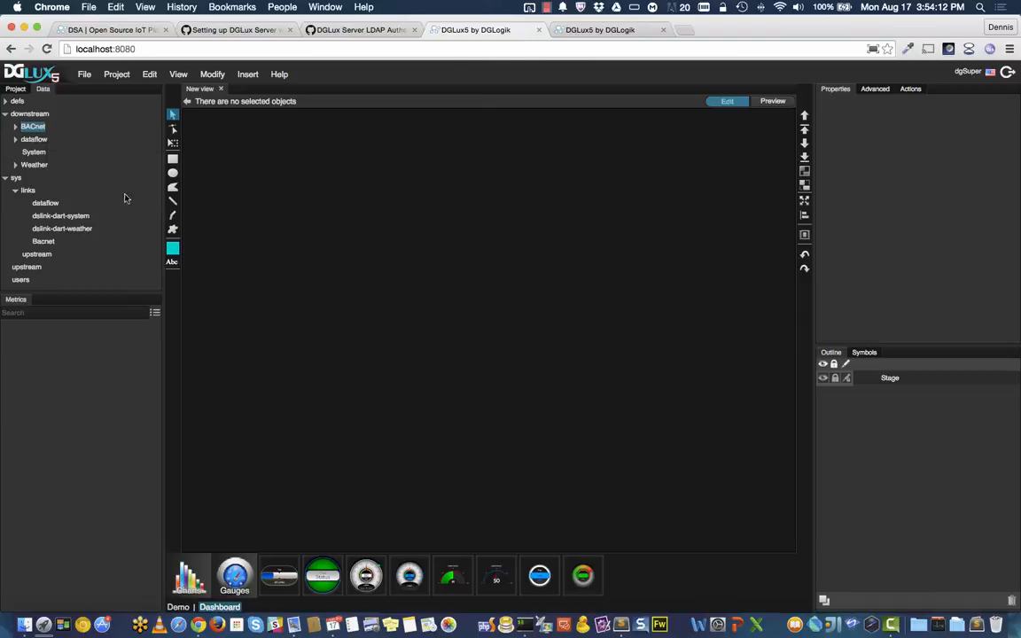
# Step: Discover devices on the new ip network connection
pyautogui.click(15, 126)
pyautogui.click(46, 140)
pyautogui.rightClick(50, 142)
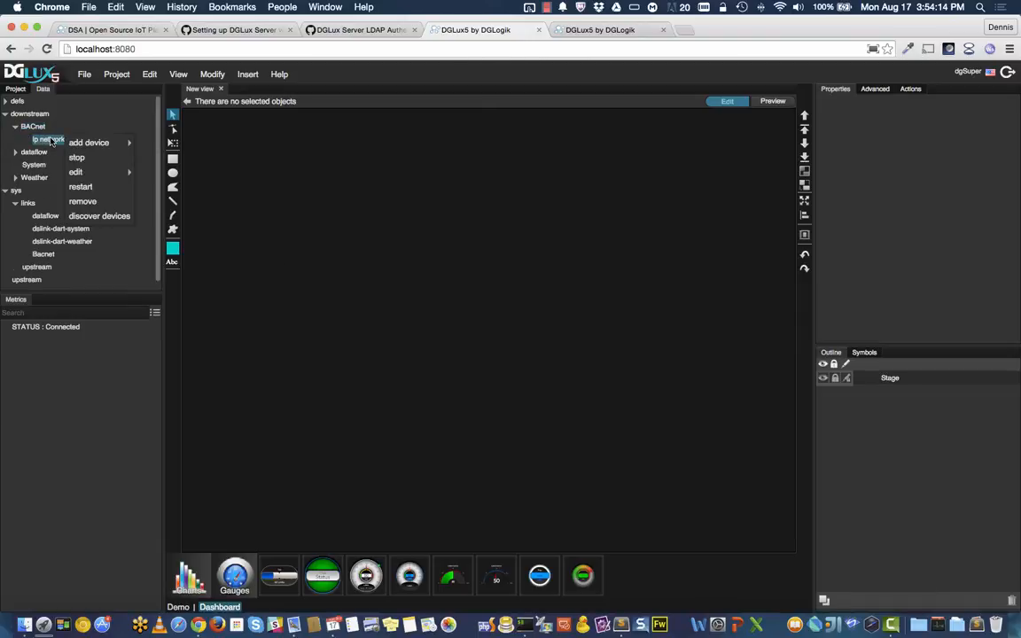
pyautogui.click(99, 216)
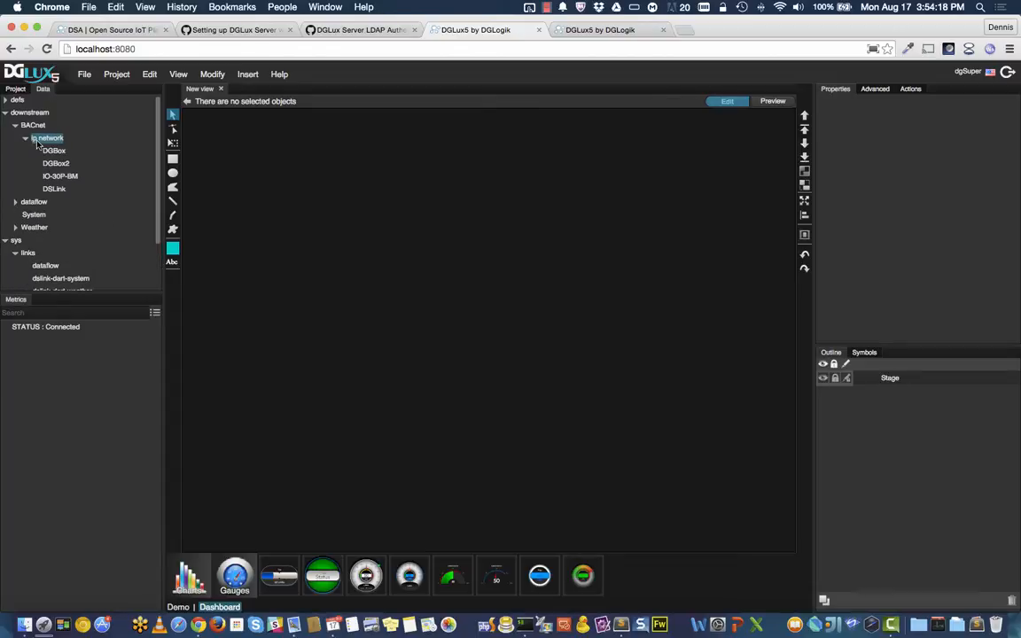
# Step: Discover the IO-30P-BM device's points and scroll to its outputs
pyautogui.click(59, 176)
pyautogui.rightClick(63, 177)
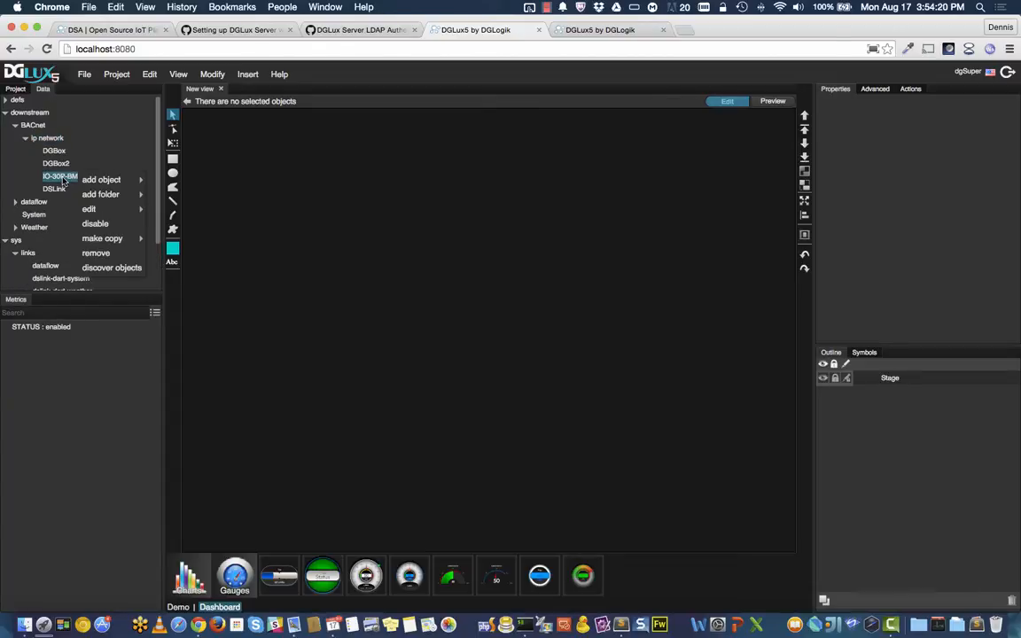
pyautogui.click(122, 266)
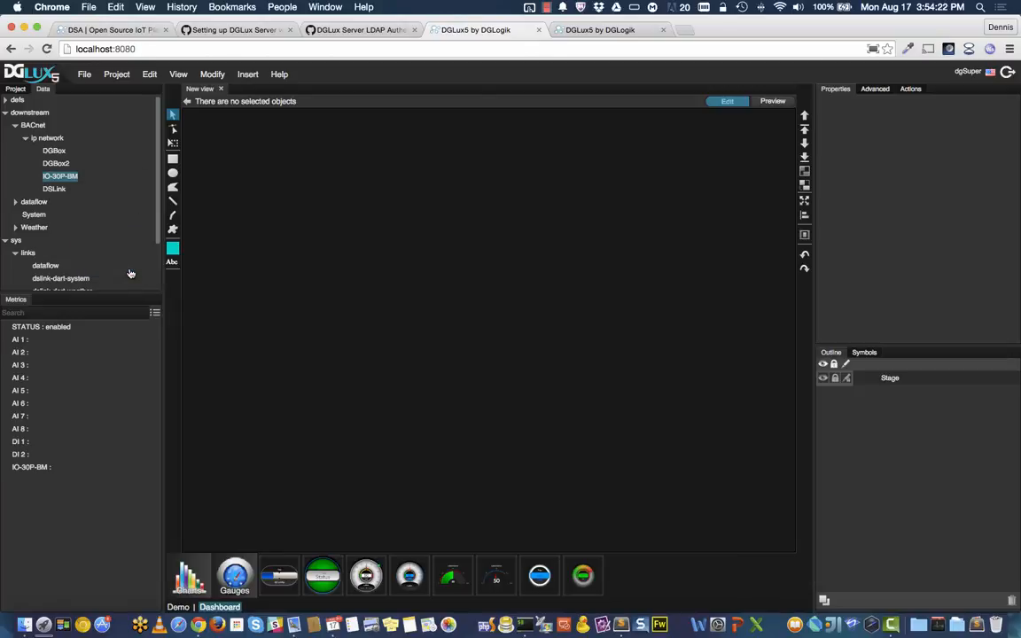
pyautogui.scroll(-3, 49, 445)
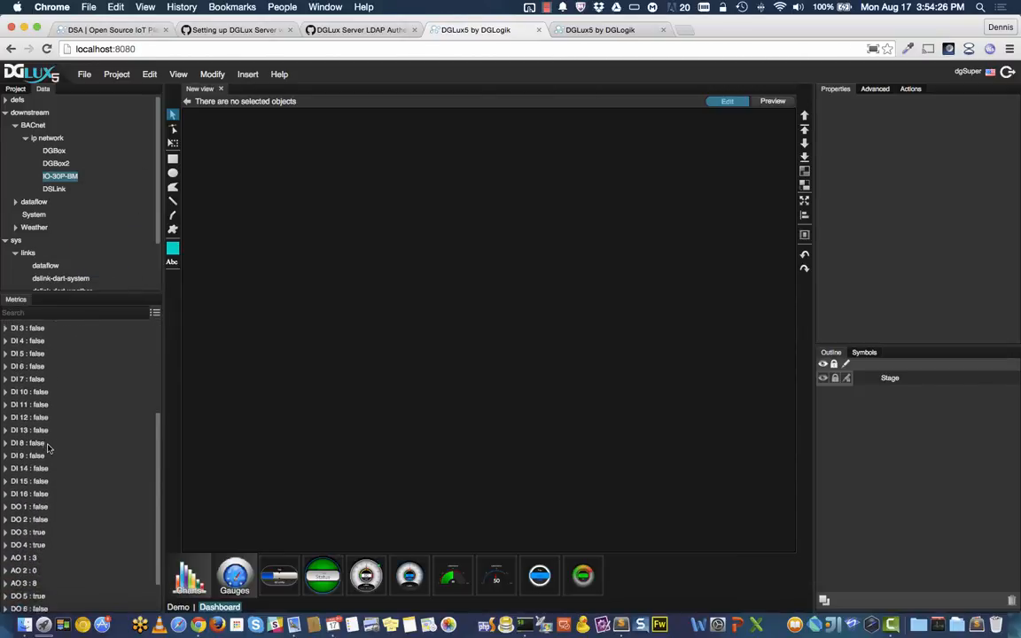
pyautogui.scroll(-2, 49, 450)
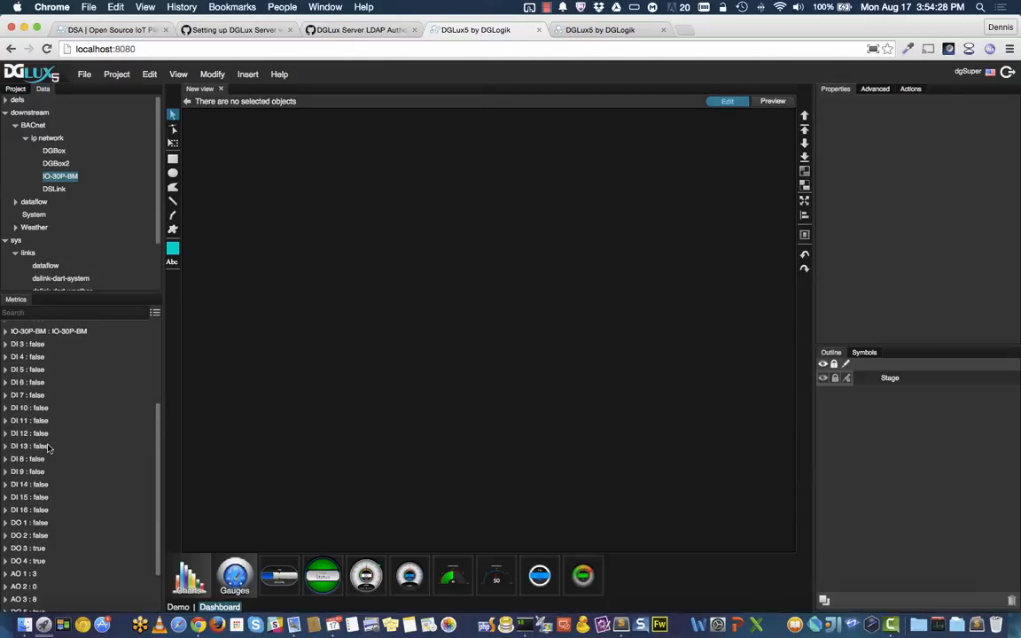
# Step: Switch DO 1 to ON, then back to OFF, and refresh the IO-30P-BM point values
pyautogui.rightClick(29, 523)
pyautogui.moveTo(64, 527)
pyautogui.click(154, 530)
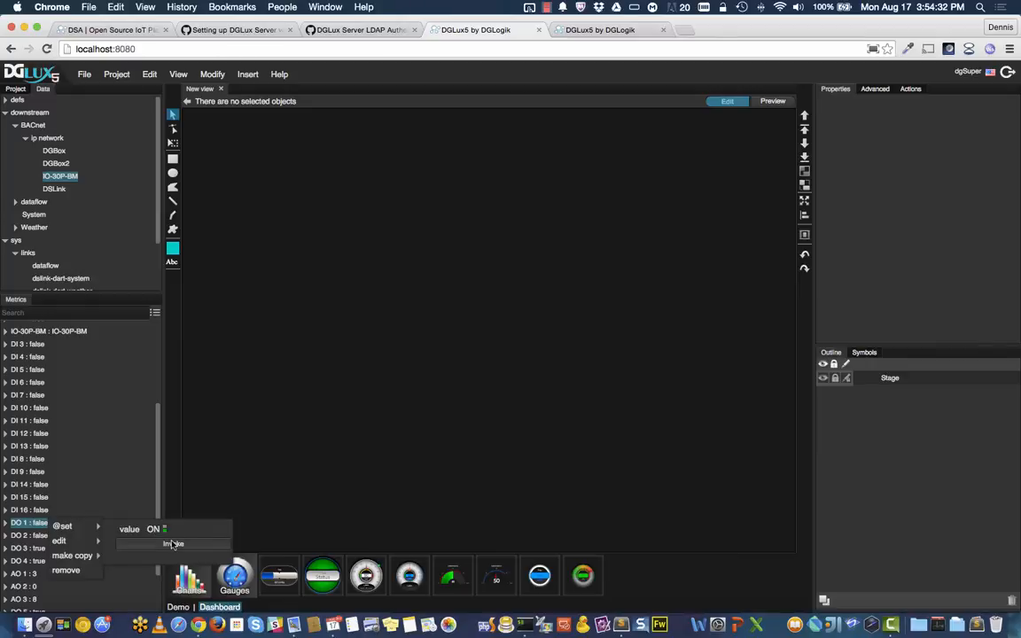
pyautogui.click(172, 544)
pyautogui.rightClick(37, 526)
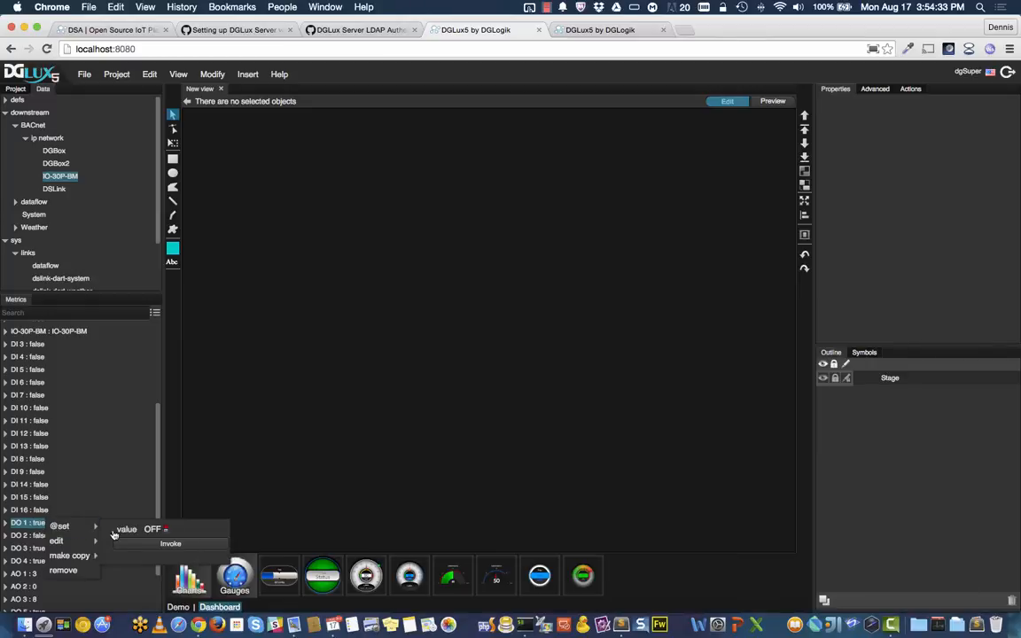
pyautogui.click(170, 543)
pyautogui.rightClick(33, 525)
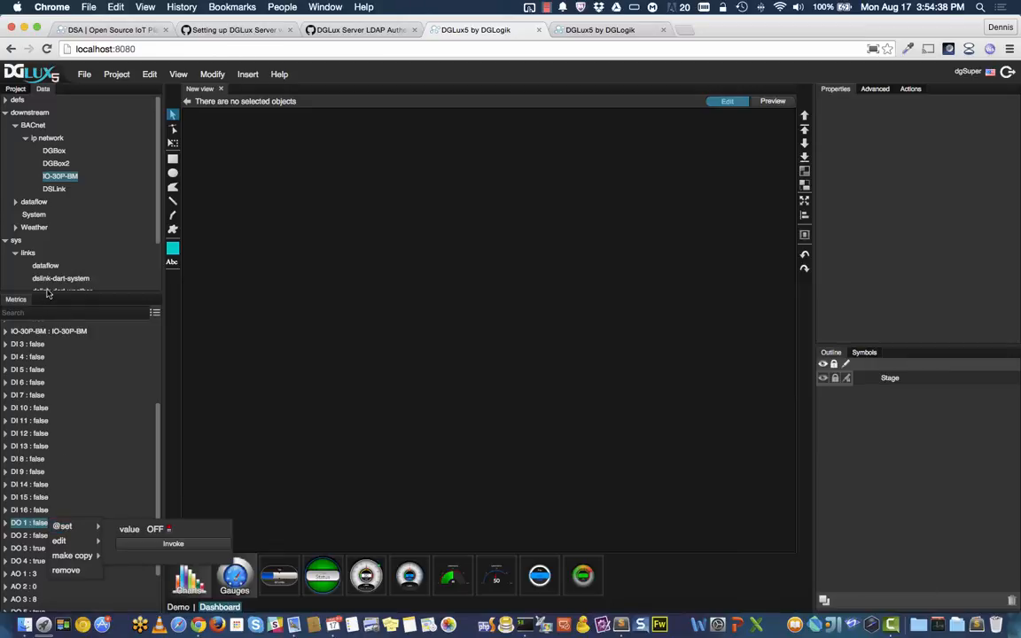
pyautogui.scroll(-3, 17, 249)
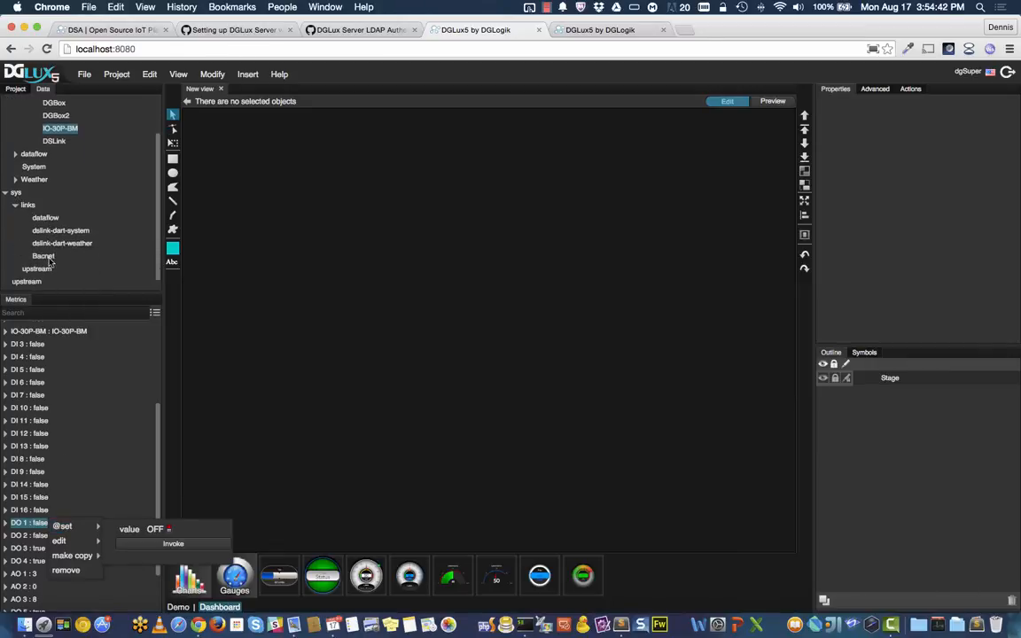
pyautogui.scroll(3, 51, 261)
pyautogui.click(59, 179)
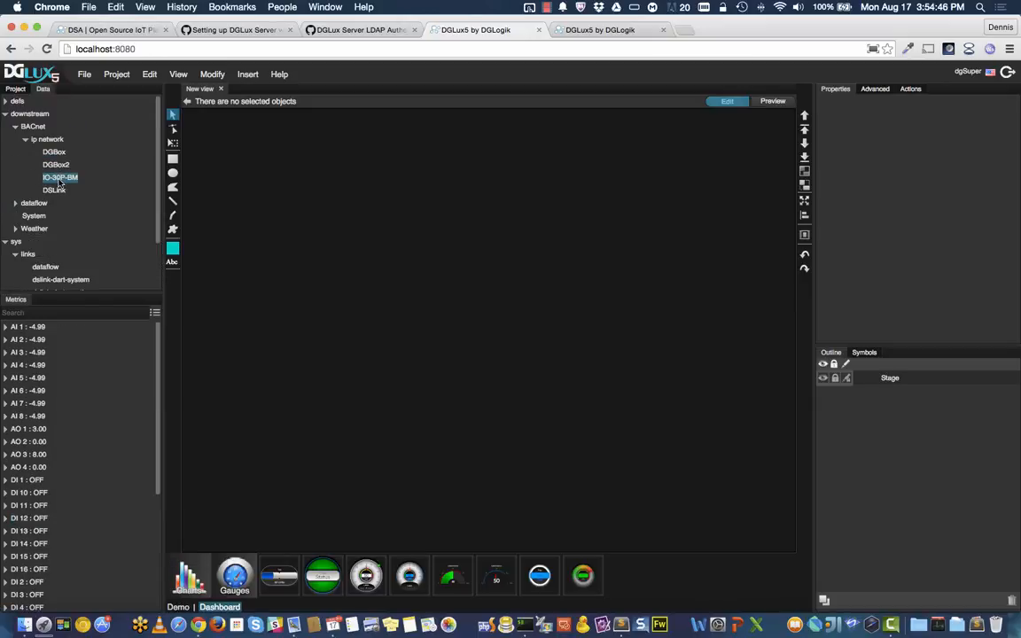
pyautogui.rightClick(59, 180)
pyautogui.moveTo(105, 181)
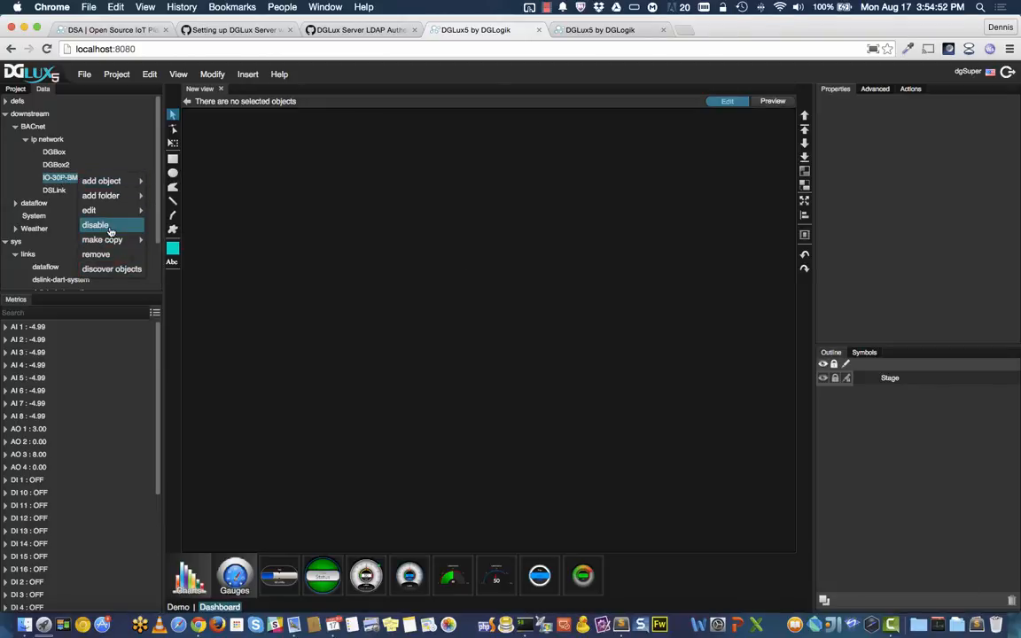
pyautogui.moveTo(118, 215)
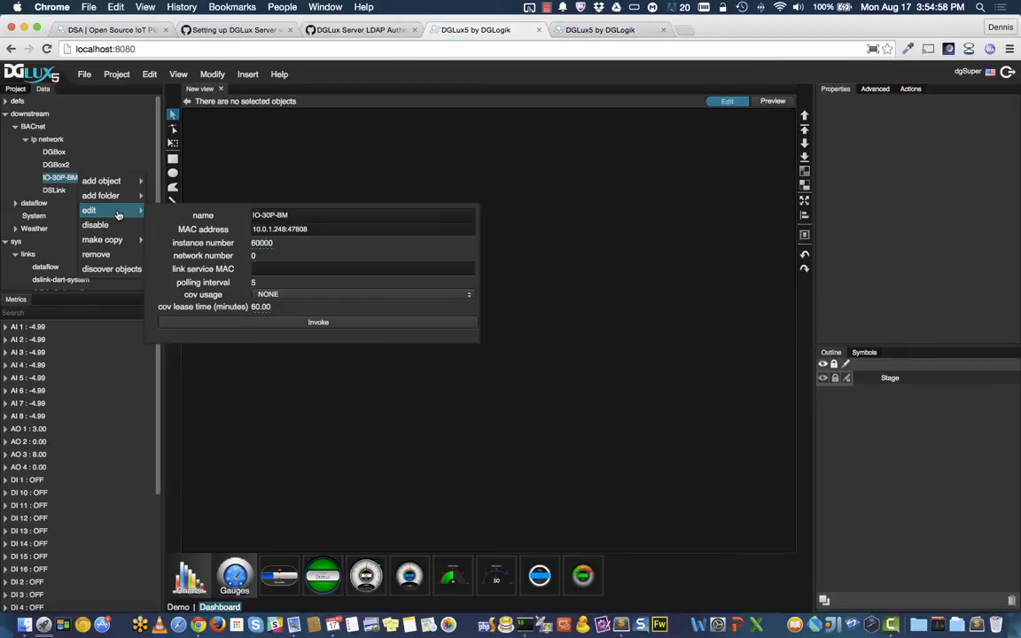
pyautogui.click(61, 180)
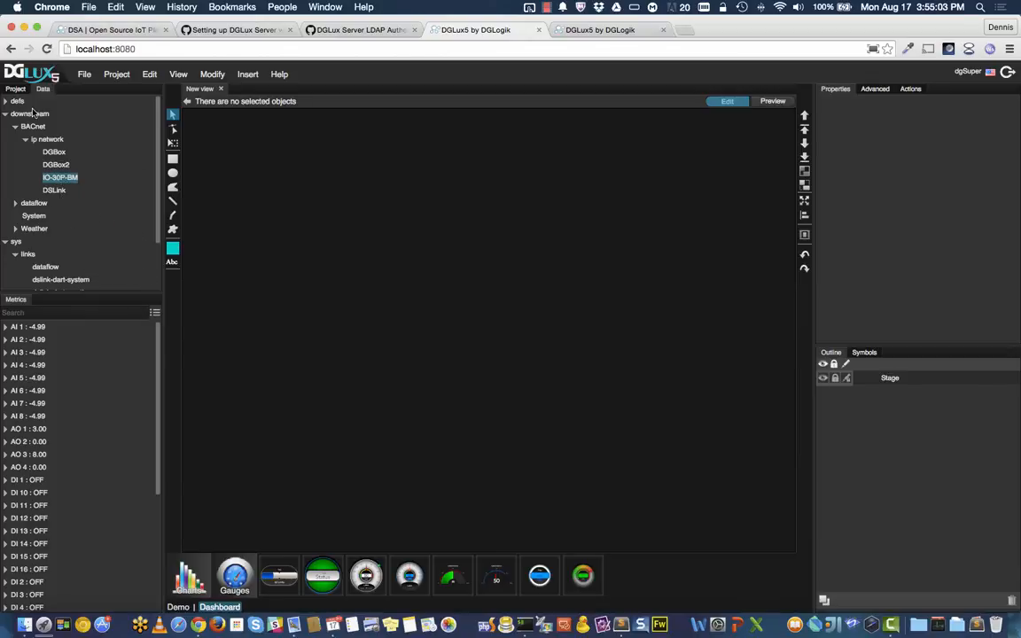
pyautogui.rightClick(63, 180)
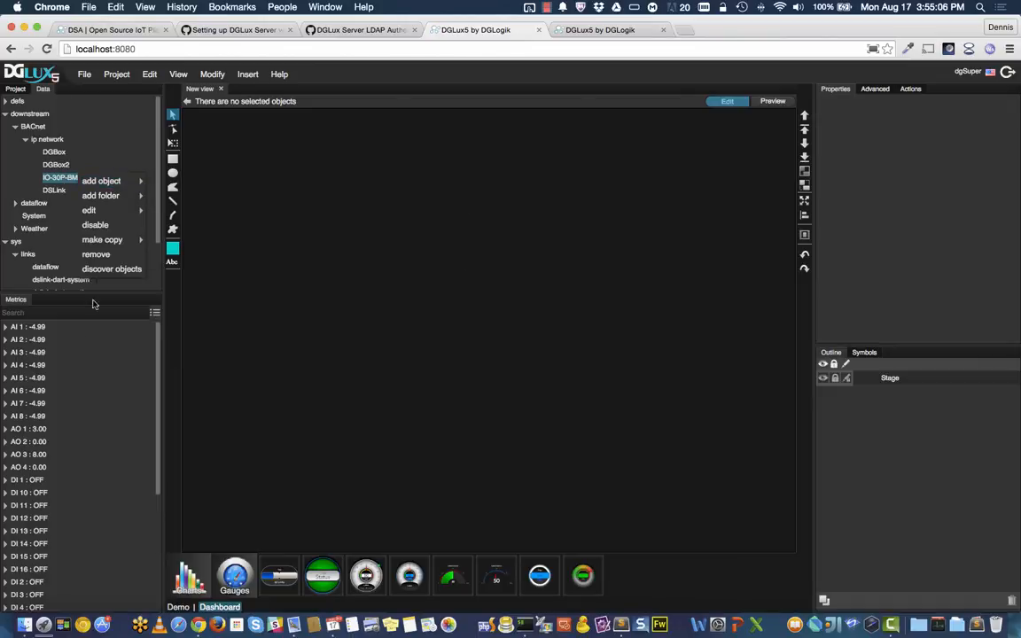
pyautogui.click(44, 429)
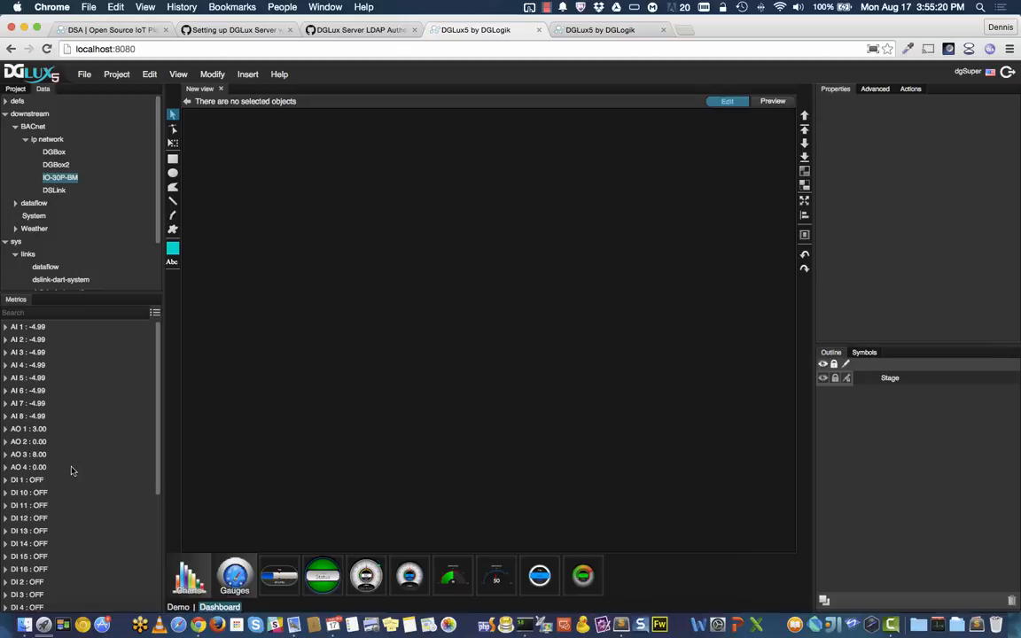
pyautogui.scroll(-3, 71, 471)
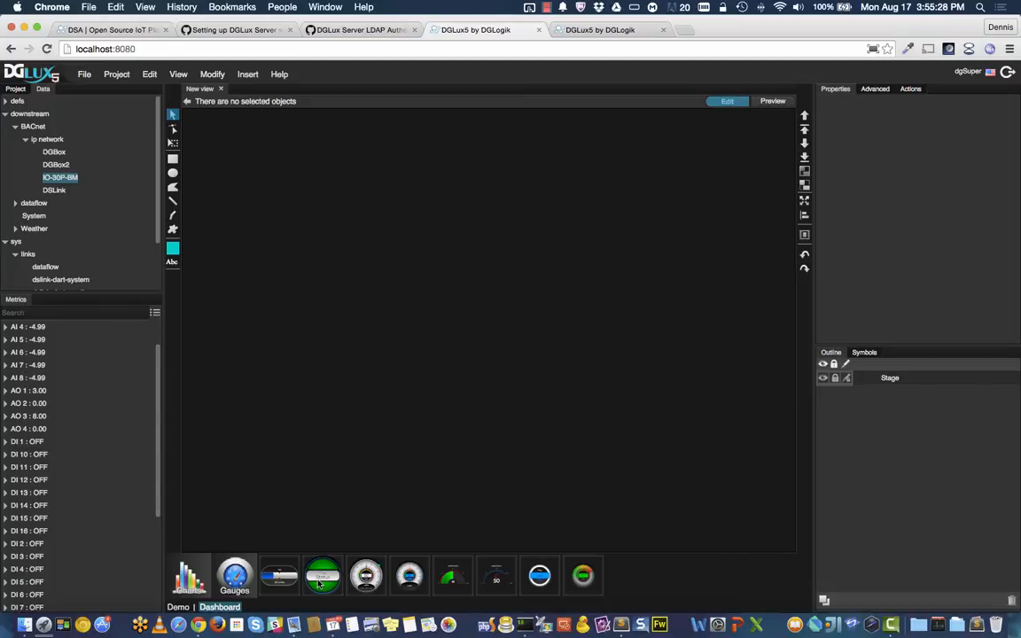
# Step: Drop an enlarged BooleanGlowGauge mid-stage and pick up the DO 1 point for binding
pyautogui.moveTo(322, 578); pyautogui.dragTo(371, 236)
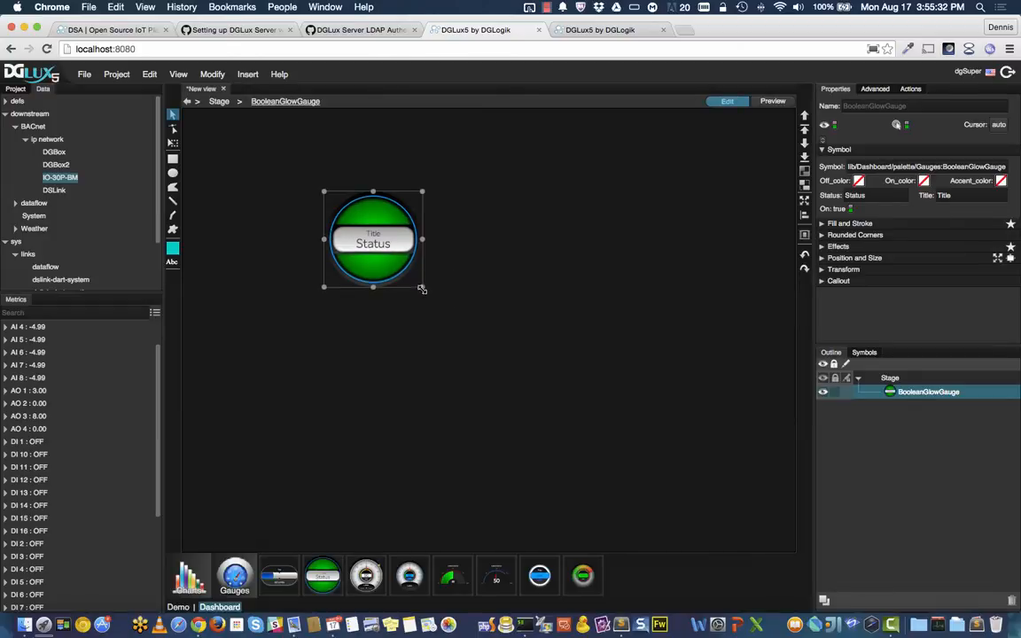
pyautogui.moveTo(422, 289); pyautogui.dragTo(490, 367)
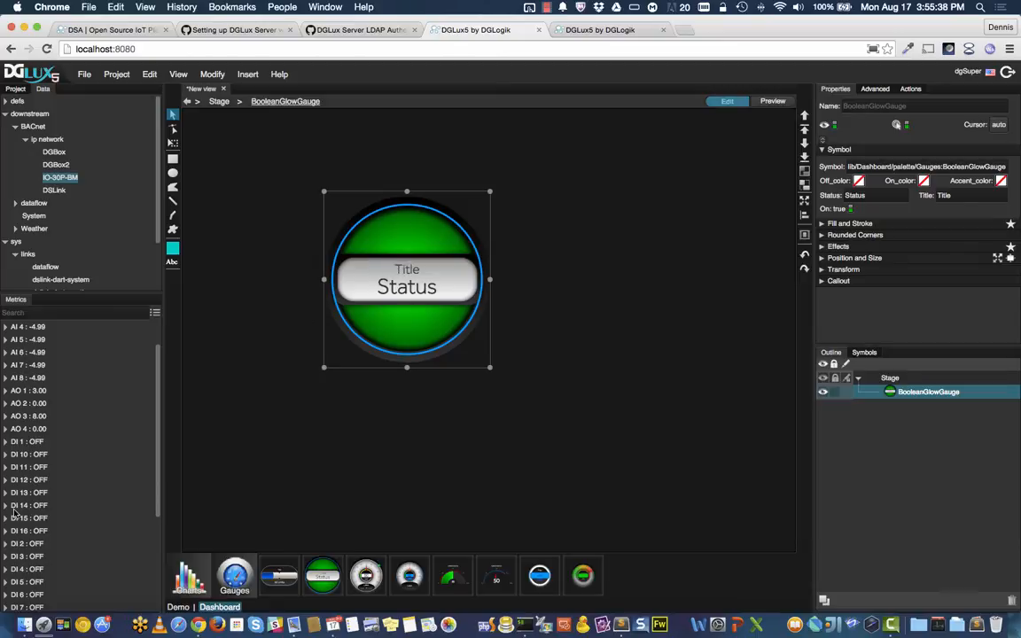
pyautogui.scroll(-1, 35, 518)
pyautogui.scroll(-5, 36, 518)
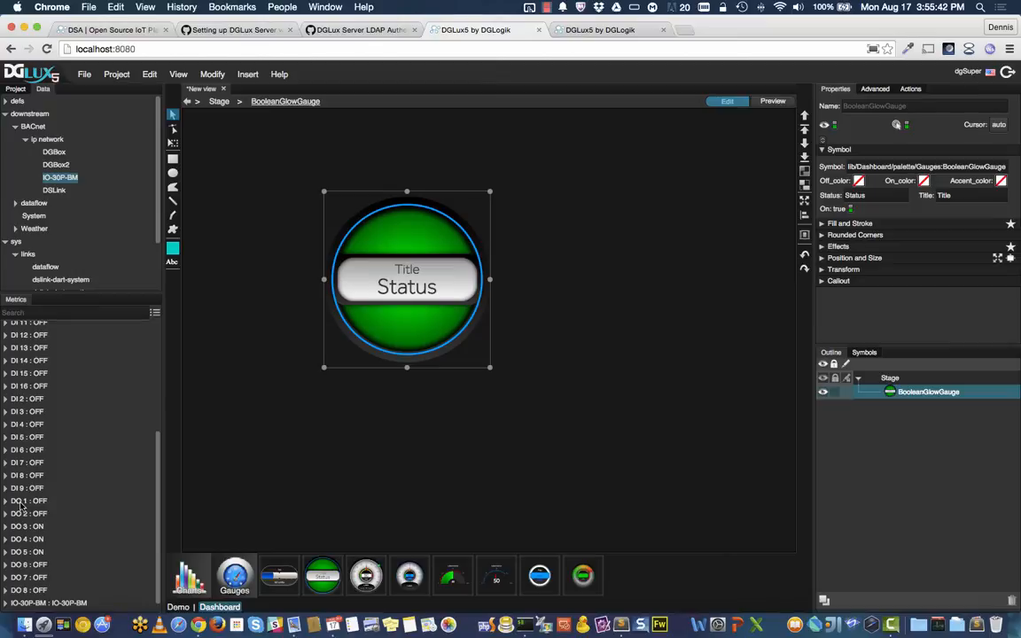
pyautogui.moveTo(14, 503); pyautogui.dragTo(850, 218)
# Step: Bind the gauge's On property to DO 1 with a bool mapping defaulting to true
pyautogui.moveTo(849, 210); pyautogui.dragTo(849, 210)
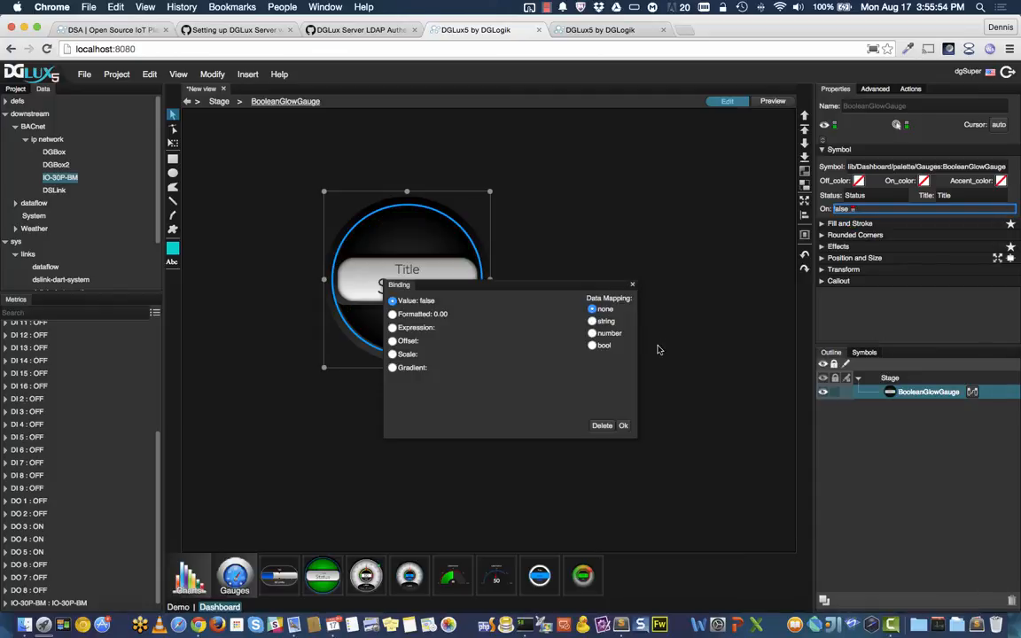
pyautogui.click(592, 344)
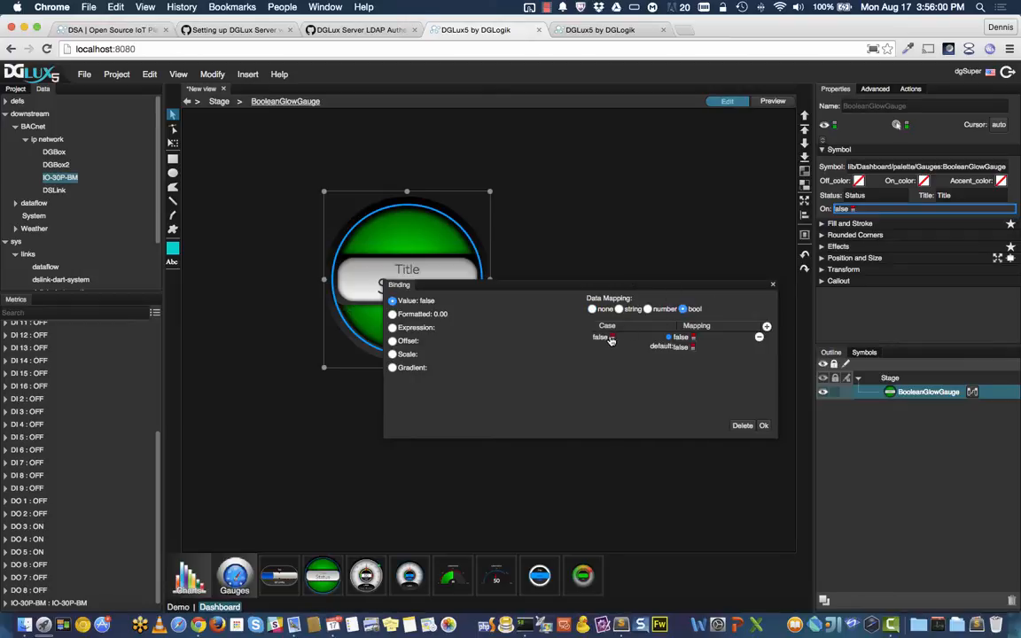
pyautogui.doubleClick(693, 337)
pyautogui.click(692, 348)
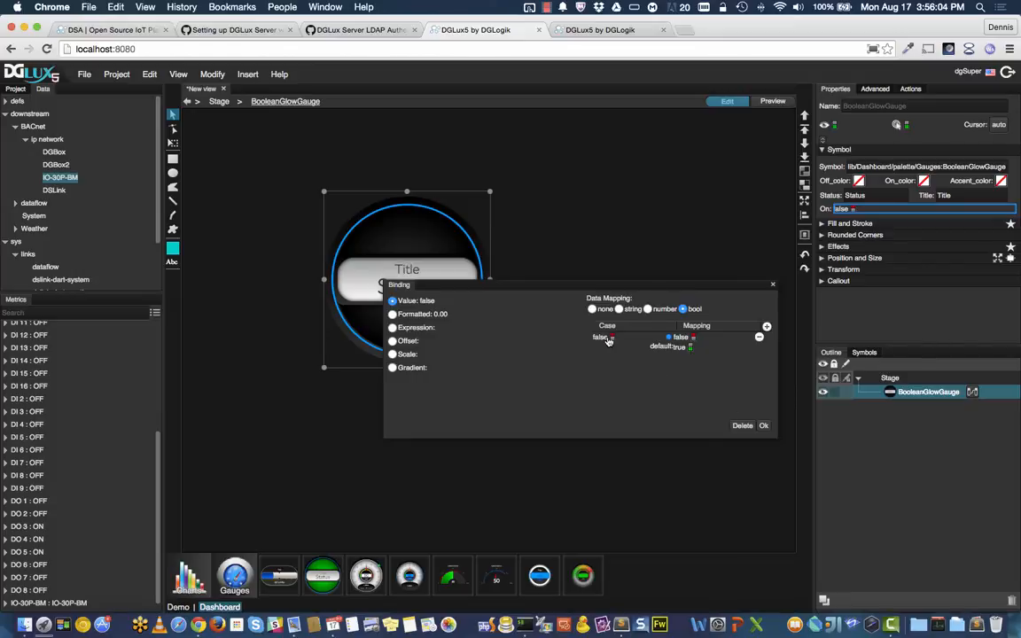
pyautogui.click(763, 426)
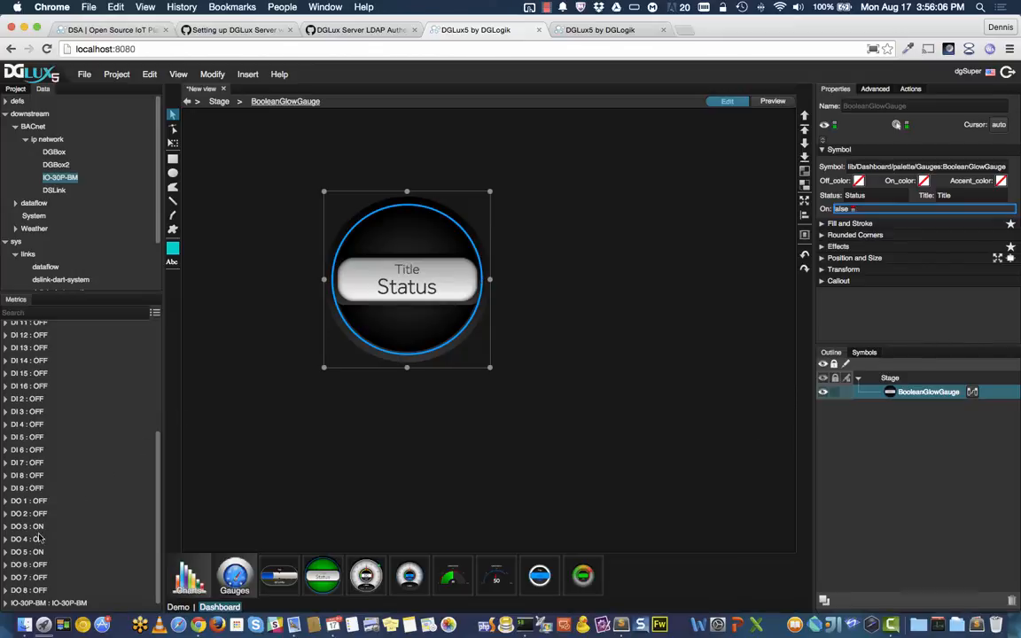
# Step: Set DO 1 to ON so the gauge glows green
pyautogui.rightClick(45, 501)
pyautogui.moveTo(62, 505)
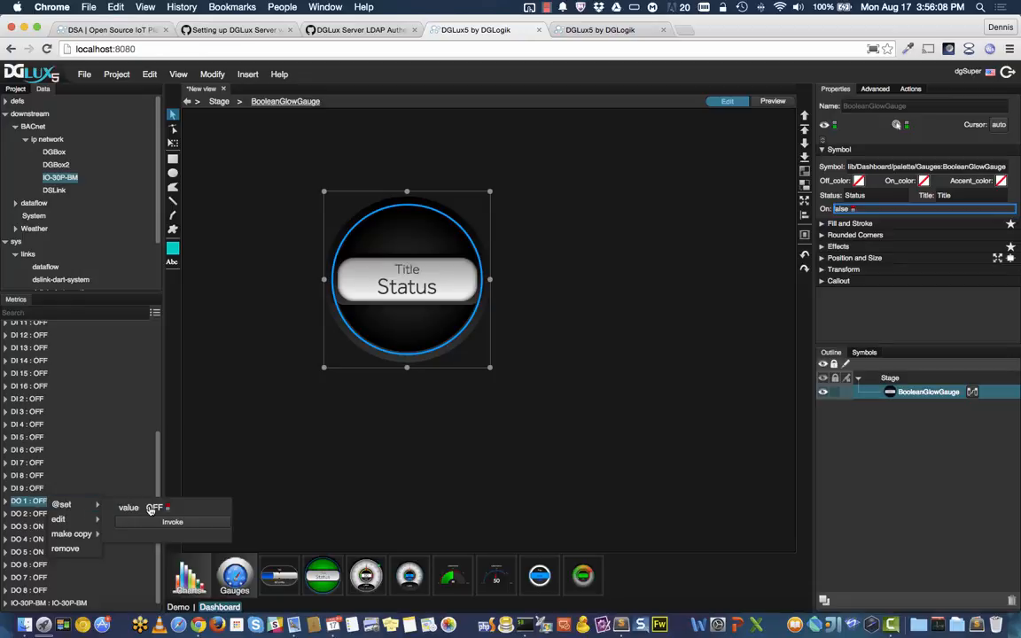
pyautogui.click(153, 508)
pyautogui.click(172, 522)
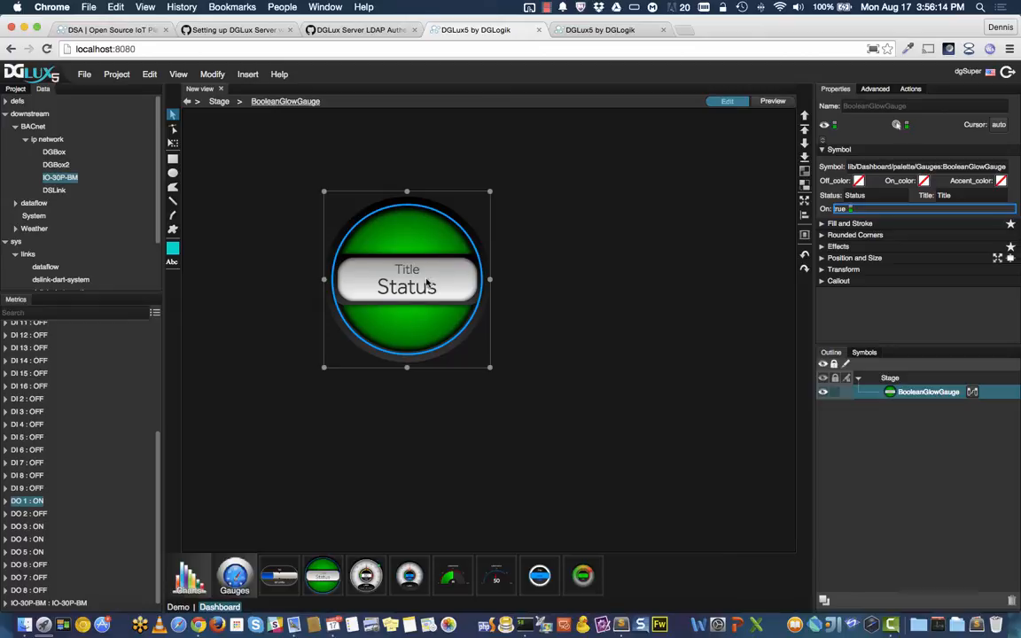
pyautogui.click(910, 89)
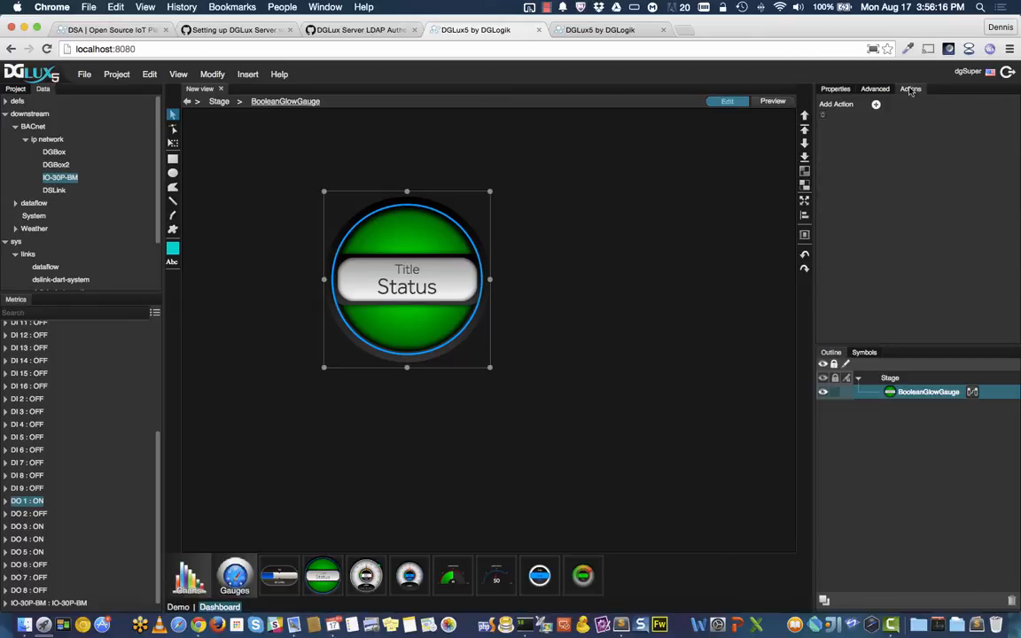
pyautogui.click(875, 105)
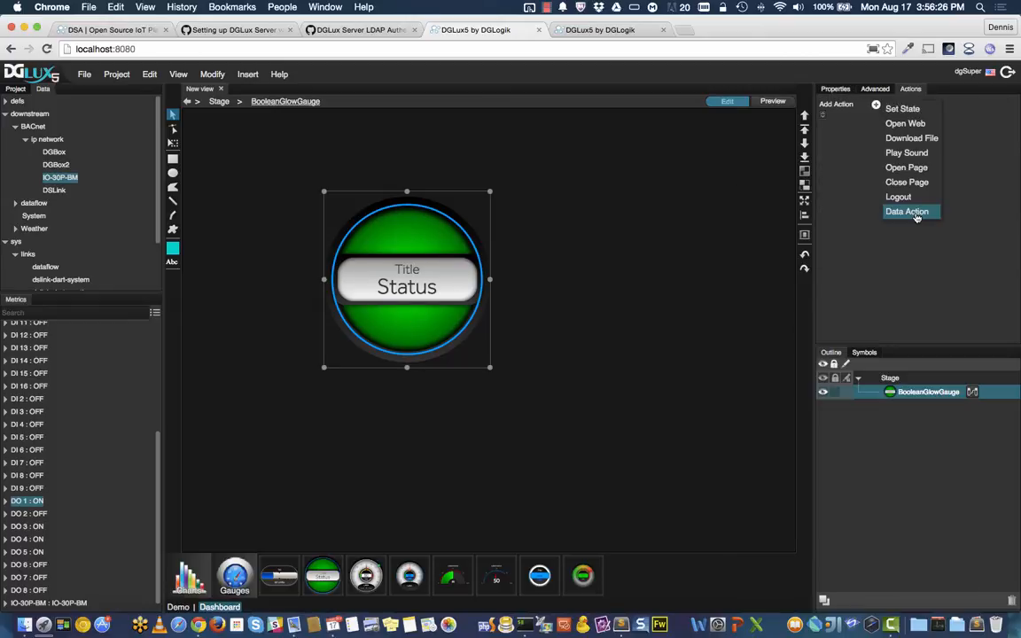
pyautogui.click(906, 212)
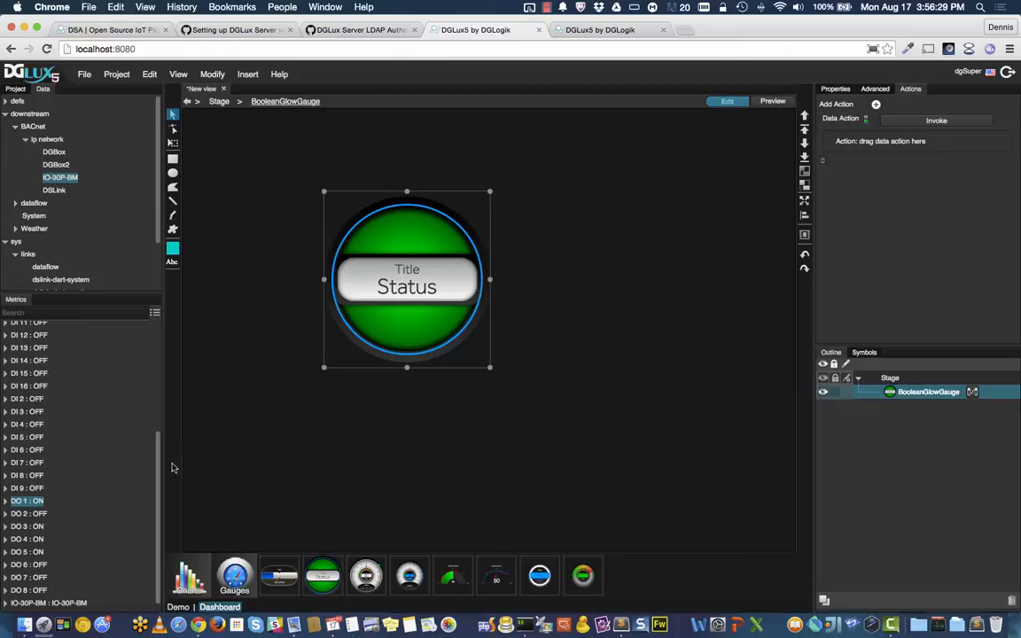
pyautogui.rightClick(28, 505)
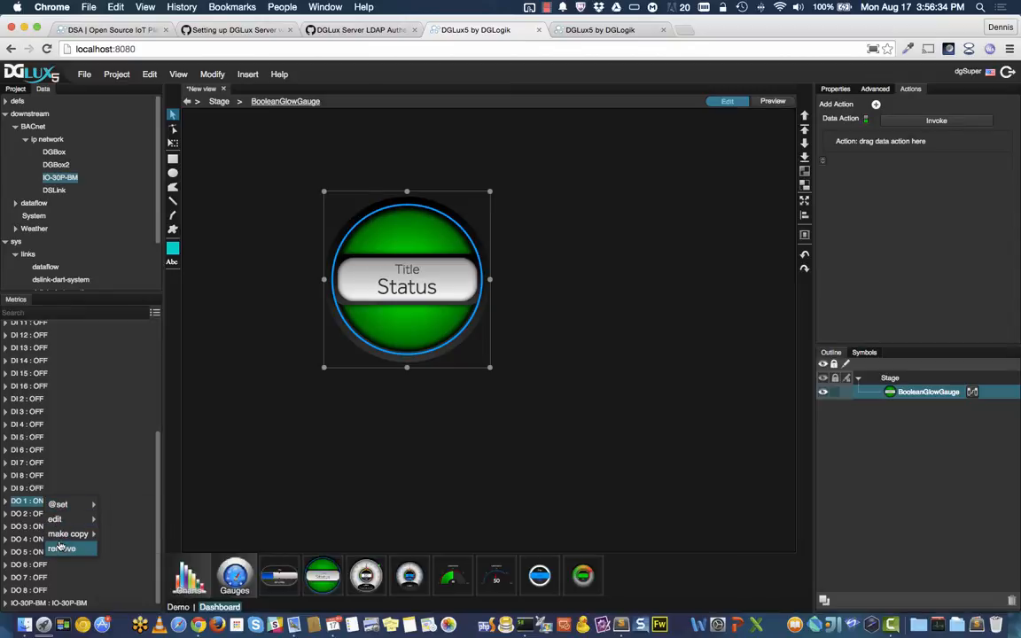
pyautogui.moveTo(59, 508)
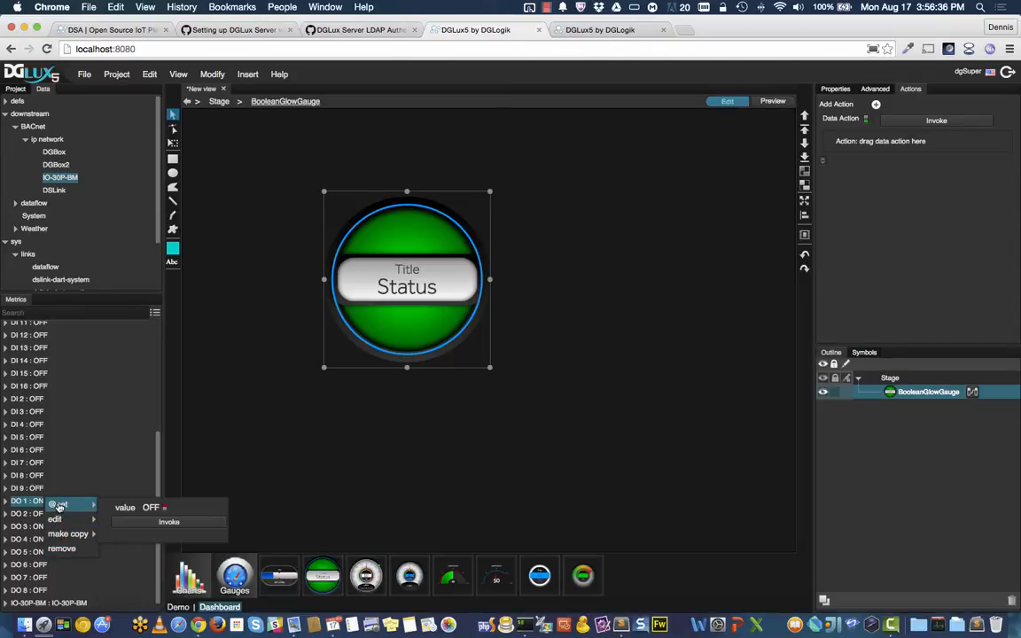
pyautogui.moveTo(59, 507); pyautogui.dragTo(924, 143)
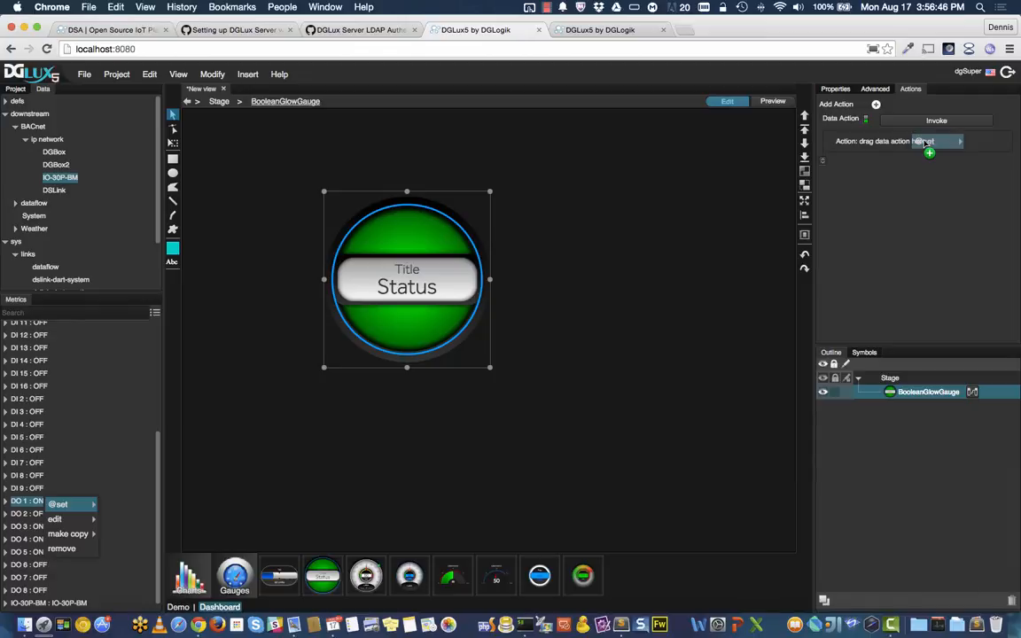
pyautogui.moveTo(925, 141); pyautogui.dragTo(924, 143)
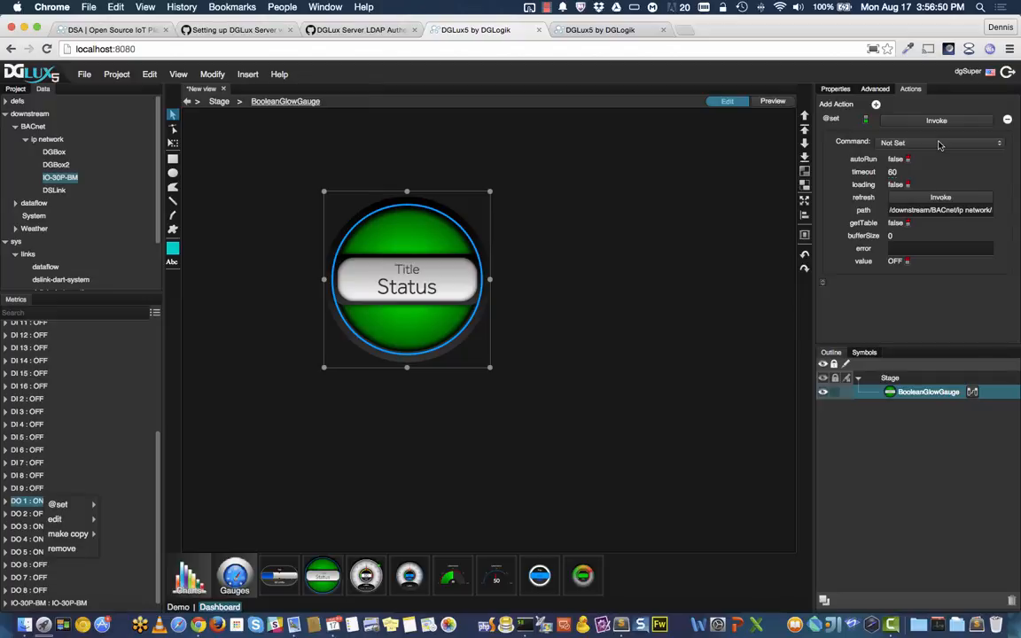
pyautogui.click(940, 144)
pyautogui.click(895, 153)
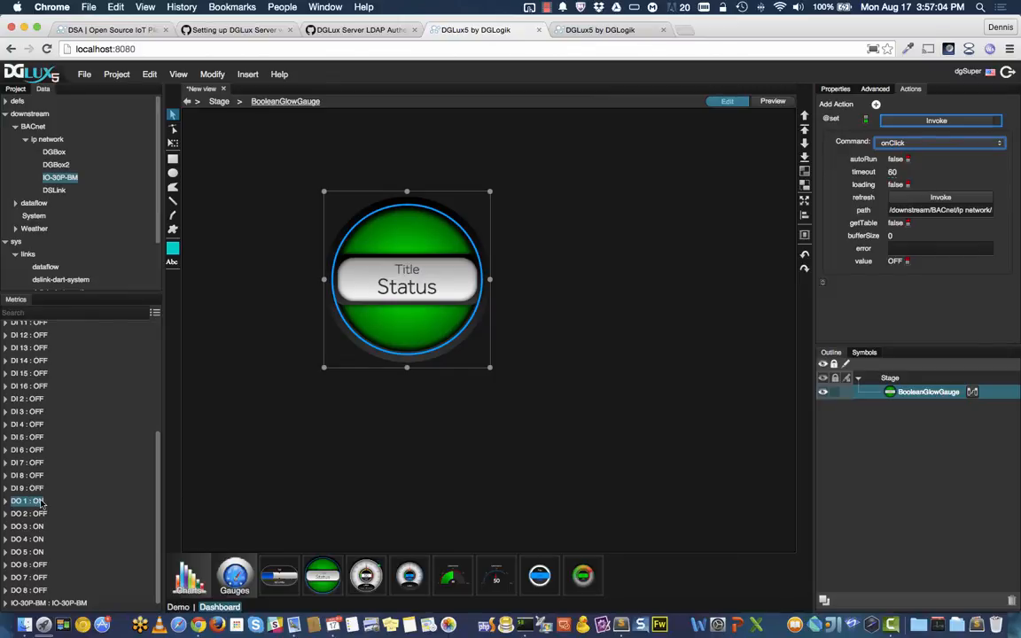
# Step: Bind the action's value to DO 1 through a boolean mapping with default true
pyautogui.moveTo(17, 504); pyautogui.dragTo(904, 266)
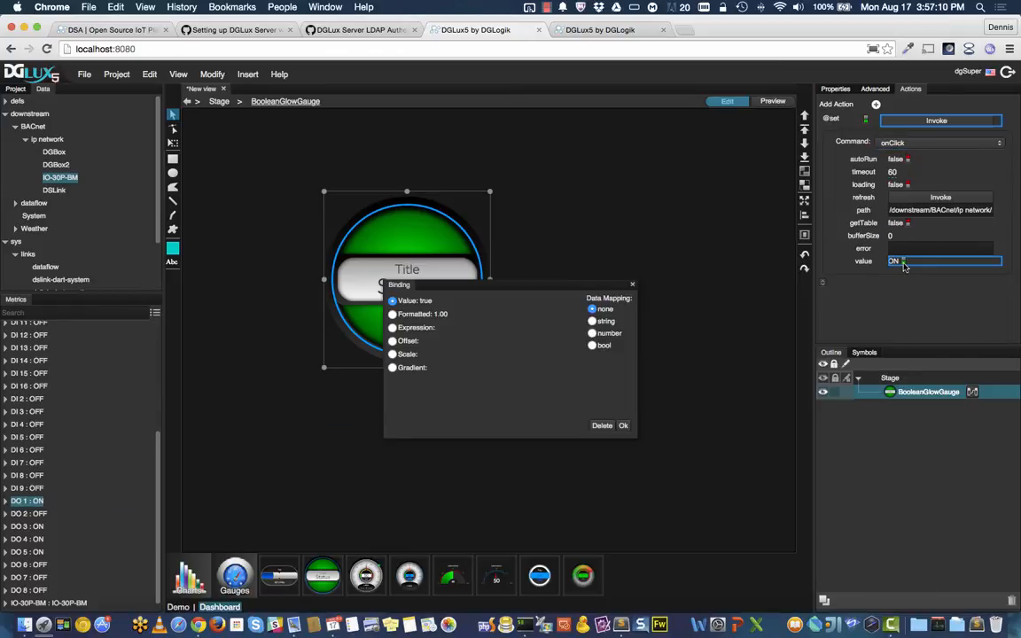
pyautogui.click(592, 346)
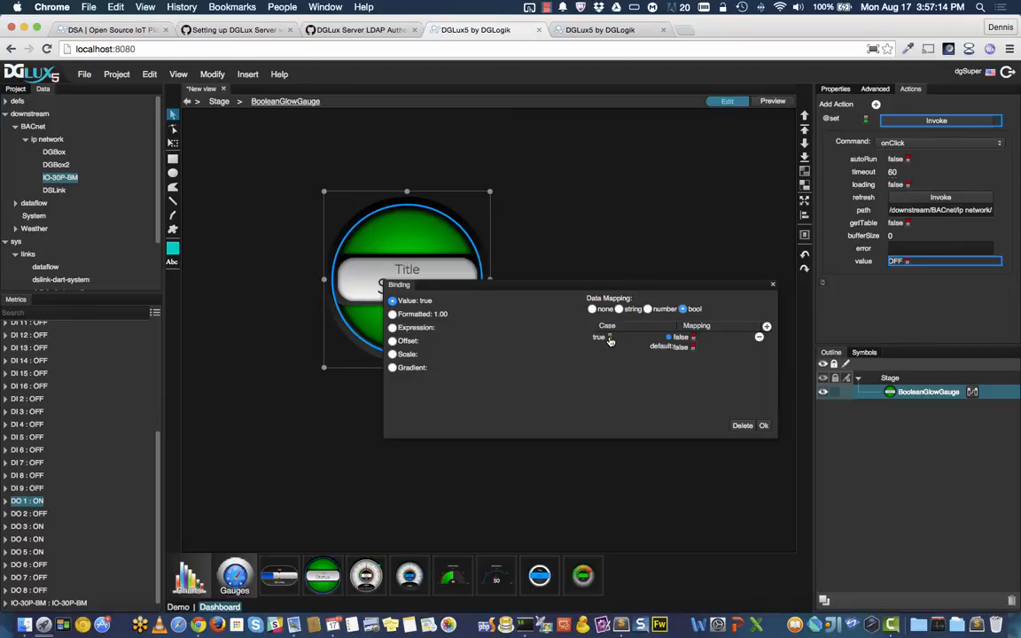
pyautogui.click(693, 348)
pyautogui.click(763, 425)
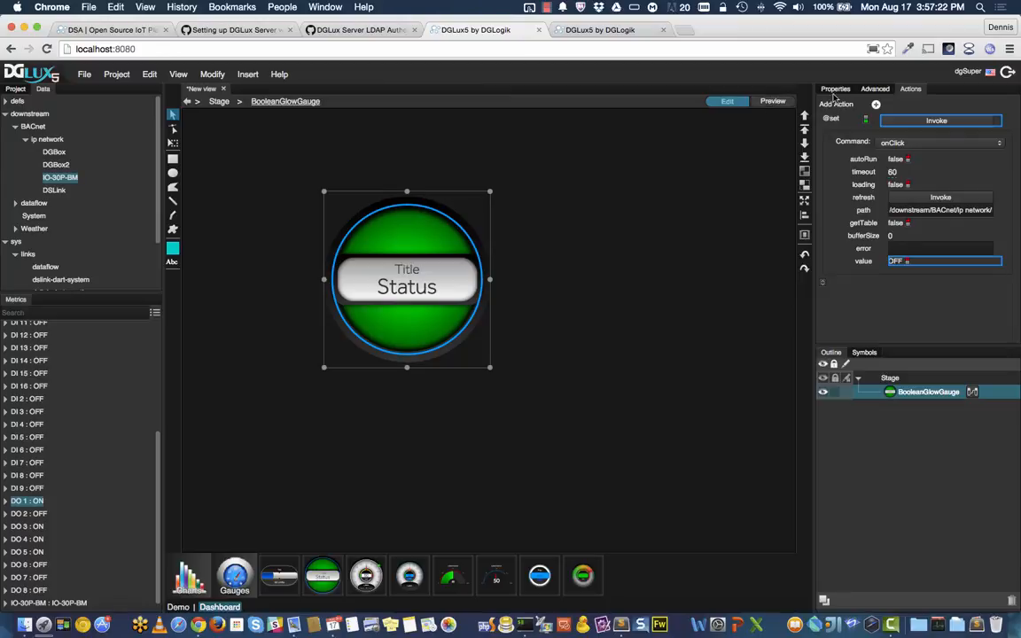
# Step: In preview, click the gauge repeatedly to toggle DO 1 off and on
pyautogui.click(773, 101)
pyautogui.click(435, 311)
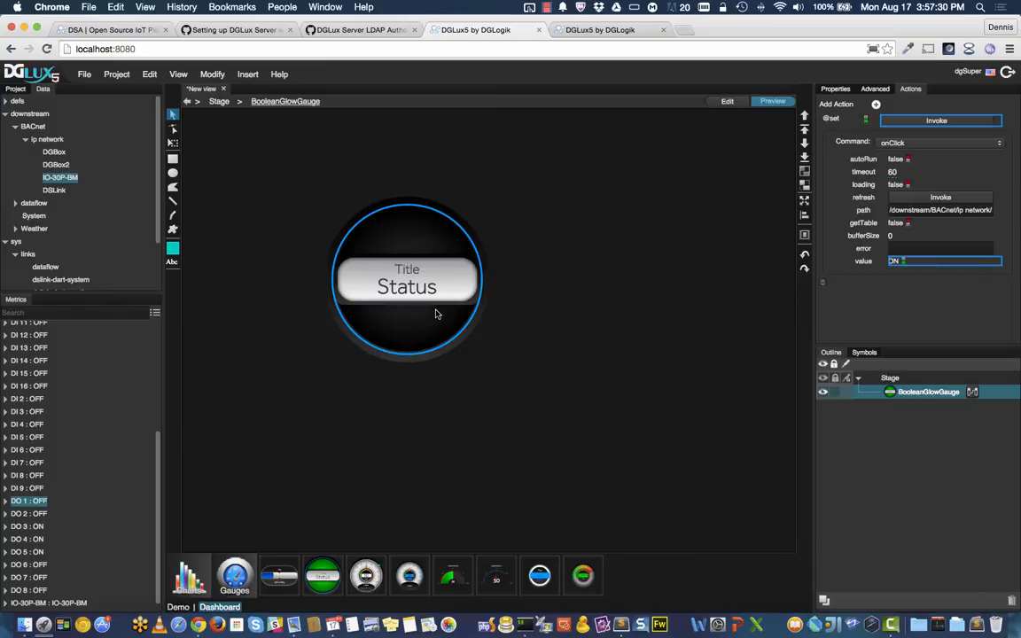
pyautogui.click(435, 313)
pyautogui.click(435, 313)
pyautogui.click(436, 313)
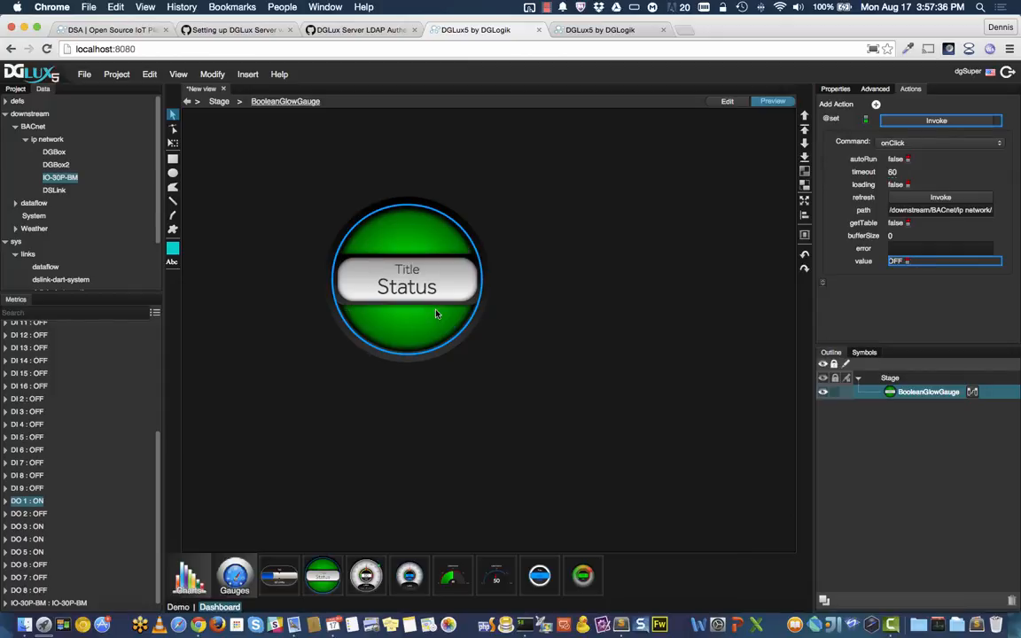
# Step: Back in edit mode, move the gauge left and slightly down on the stage
pyautogui.click(743, 101)
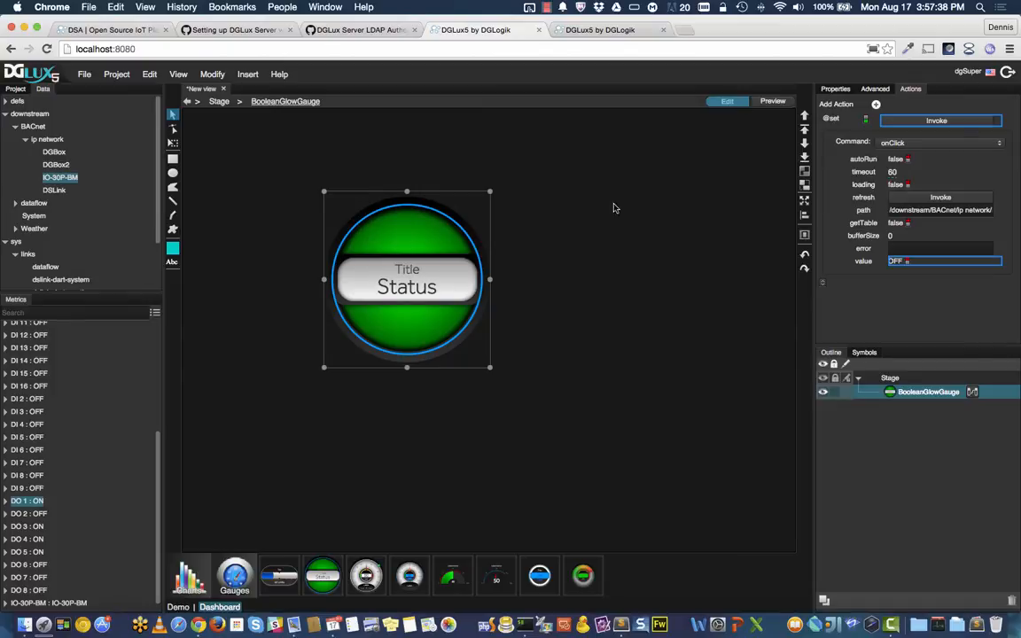
pyautogui.moveTo(452, 289); pyautogui.dragTo(357, 325)
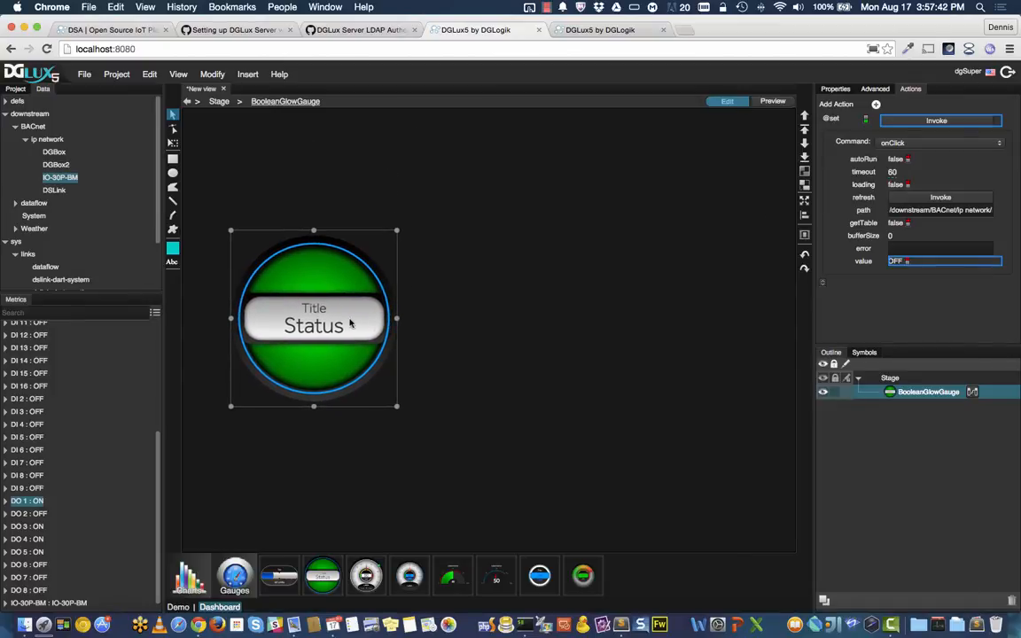
pyautogui.click(677, 191)
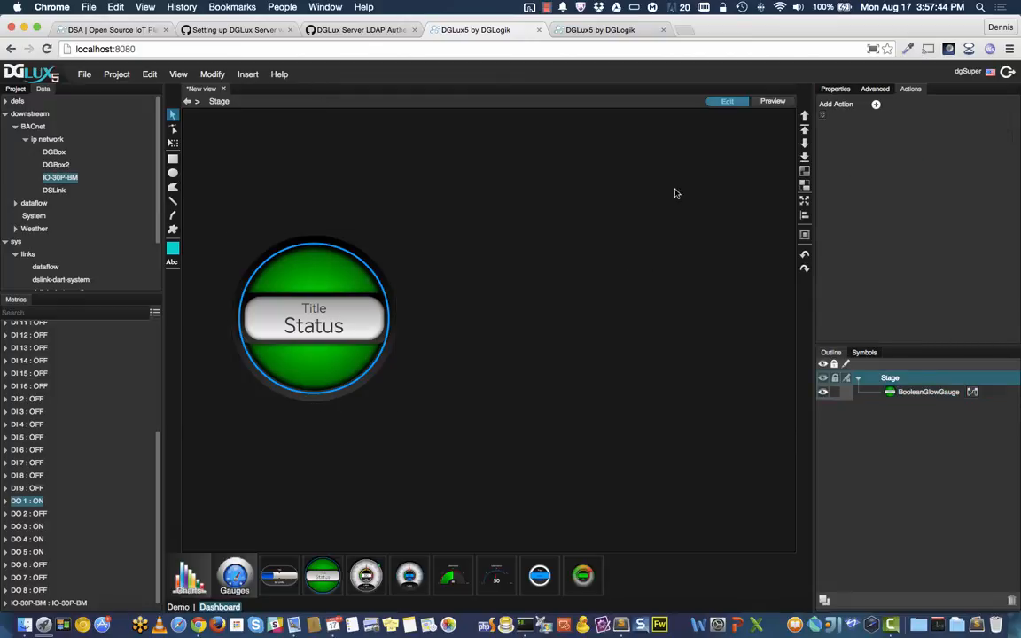
# Step: Give the stage a solid black background fill
pyautogui.click(838, 89)
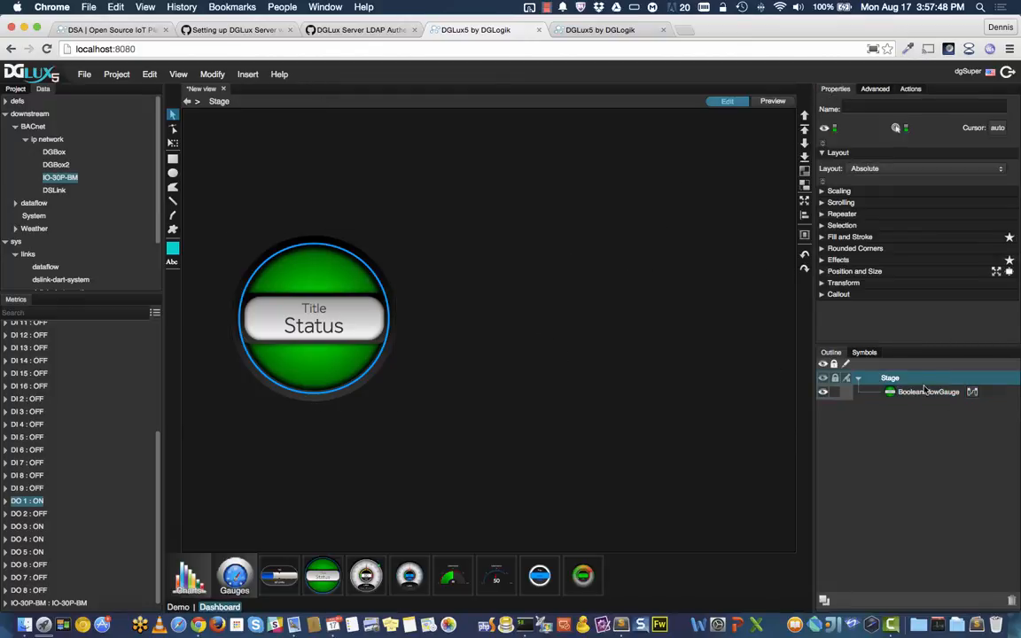
pyautogui.click(850, 236)
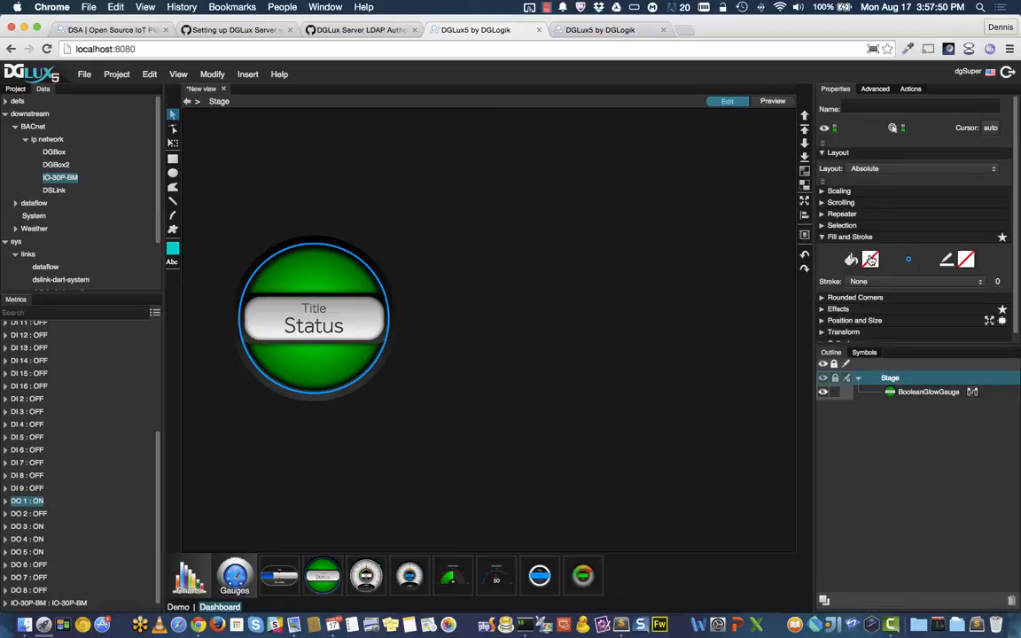
pyautogui.click(865, 258)
pyautogui.click(701, 278)
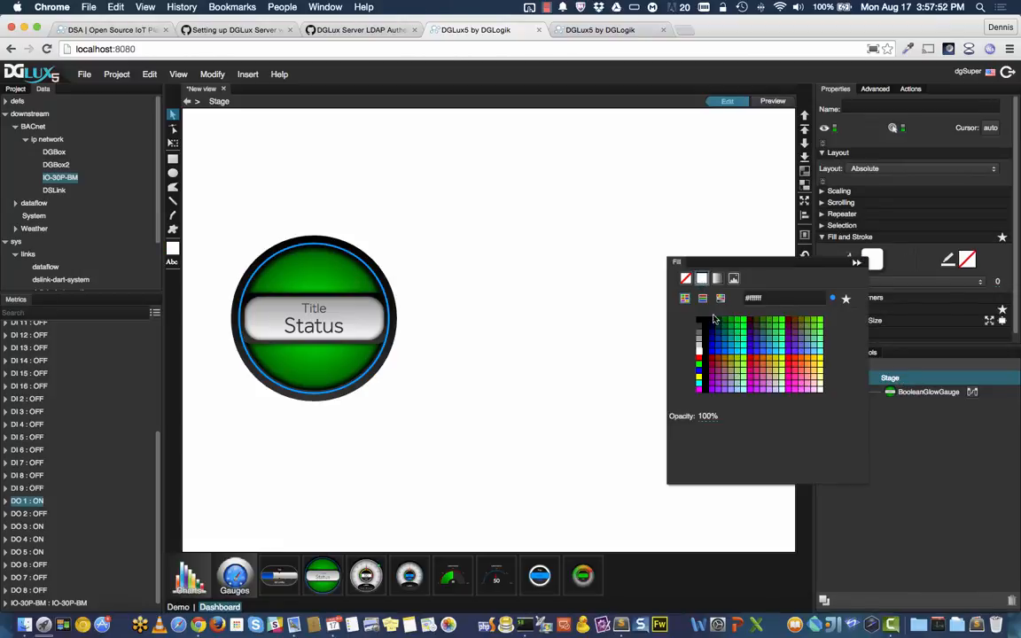
pyautogui.click(700, 323)
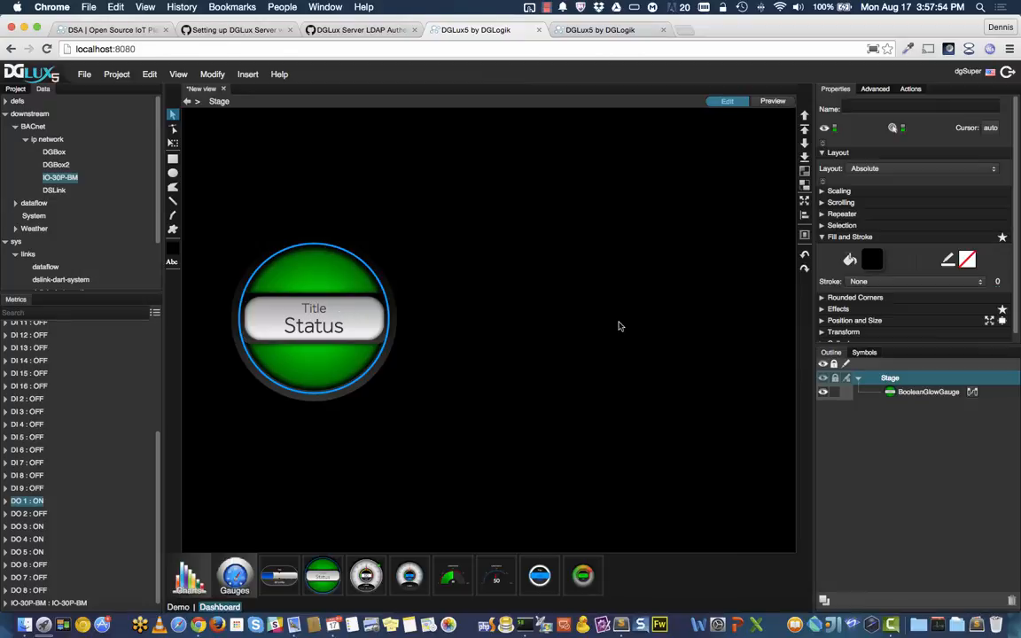
# Step: Enlarge the status gauge so it fills the stage
pyautogui.click(288, 268)
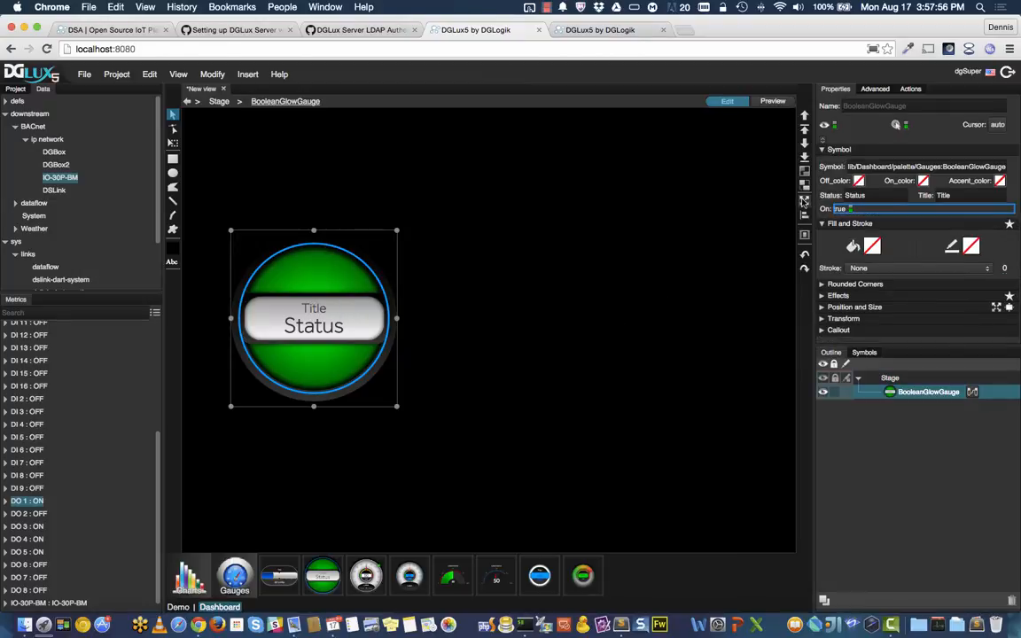
pyautogui.click(804, 202)
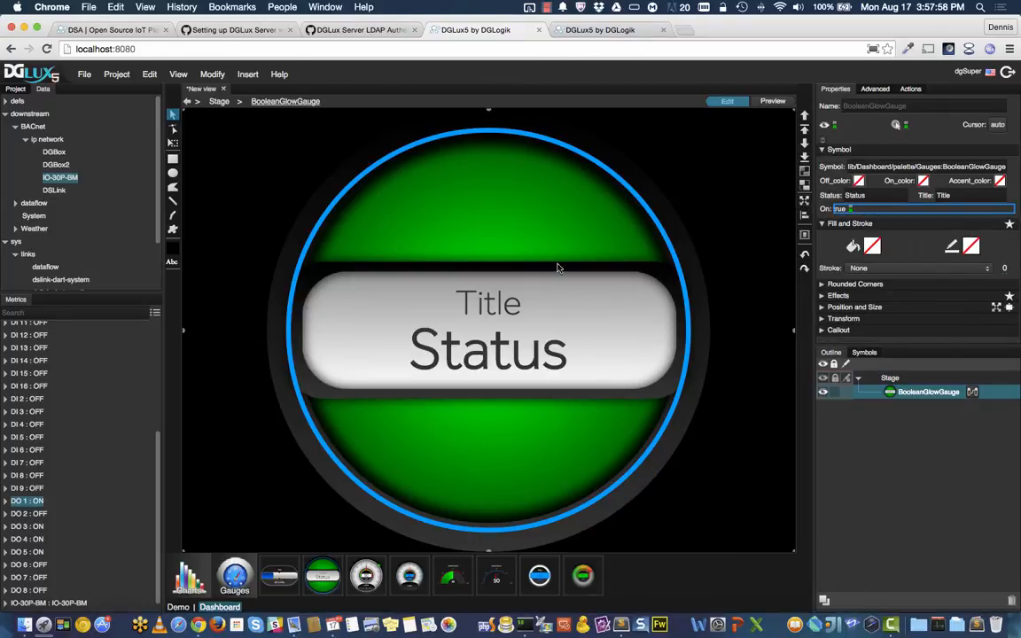
pyautogui.press('super+s')
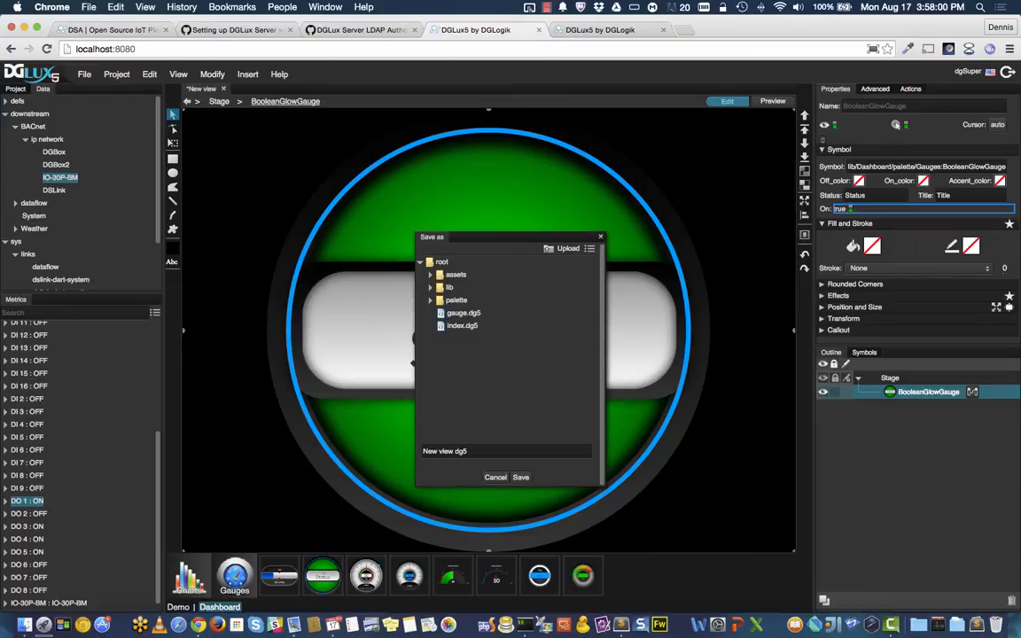
# Step: Save the view as controlExample, open it in the viewer, then close it in the editor
pyautogui.write('controlExample')
pyautogui.click(520, 478)
pyautogui.click(773, 101)
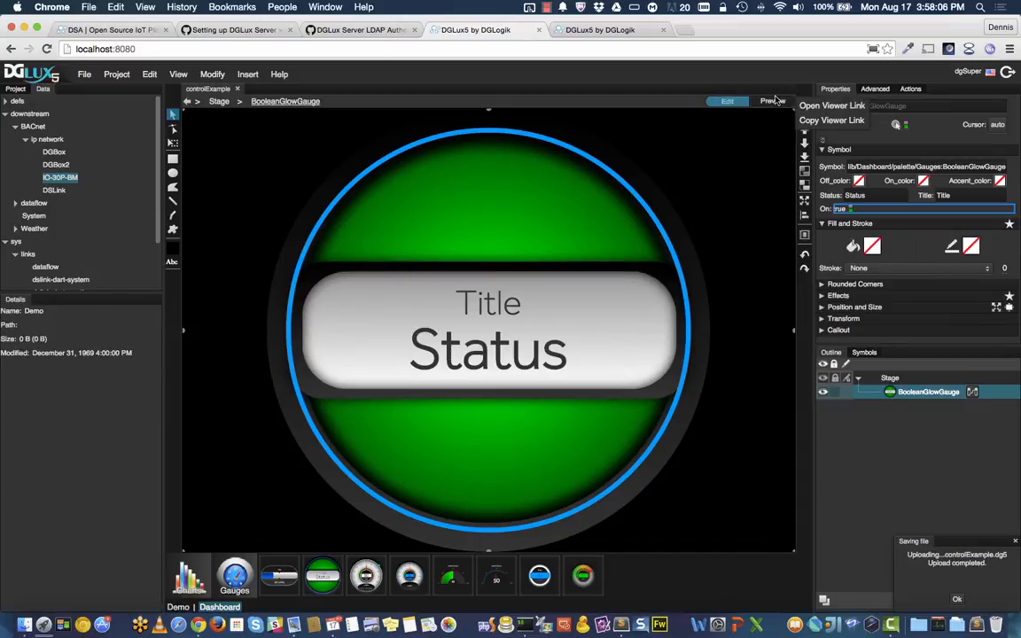
pyautogui.click(829, 106)
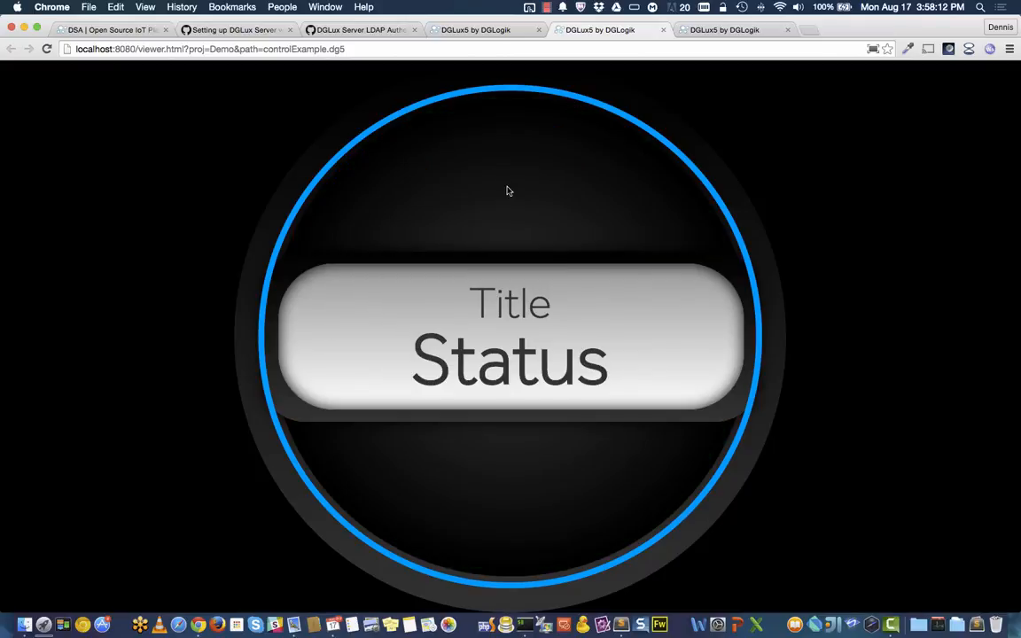
pyautogui.click(484, 32)
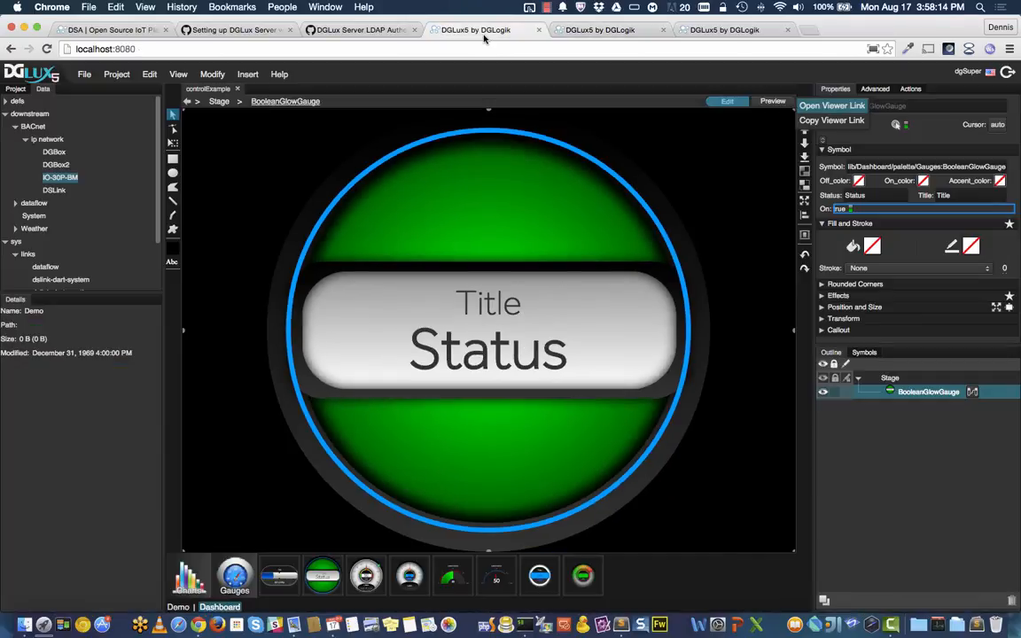
pyautogui.click(237, 88)
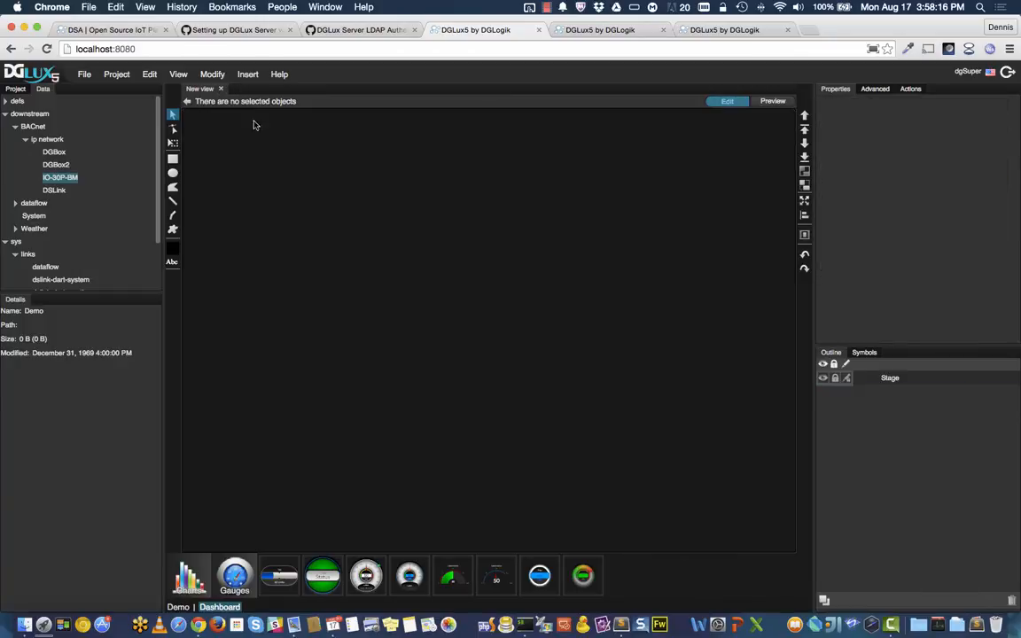
# Step: Show the IO-30P-BM device's metrics and open the stage's dataflow editor
pyautogui.scroll(-1, 46, 191)
pyautogui.scroll(-1, 45, 191)
pyautogui.scroll(2, 47, 192)
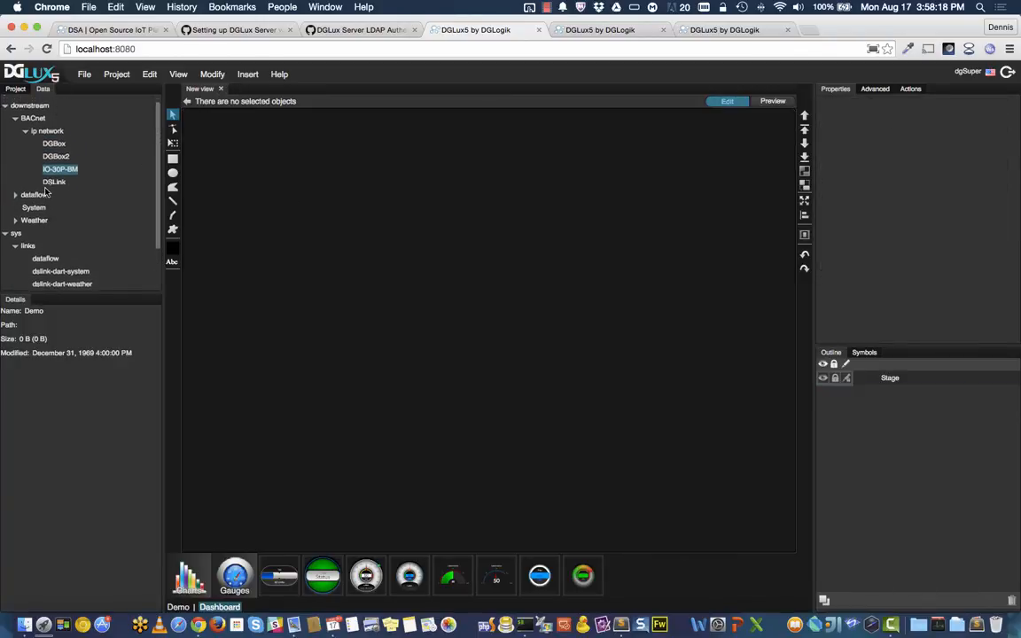
pyautogui.scroll(-1, 47, 192)
pyautogui.click(55, 150)
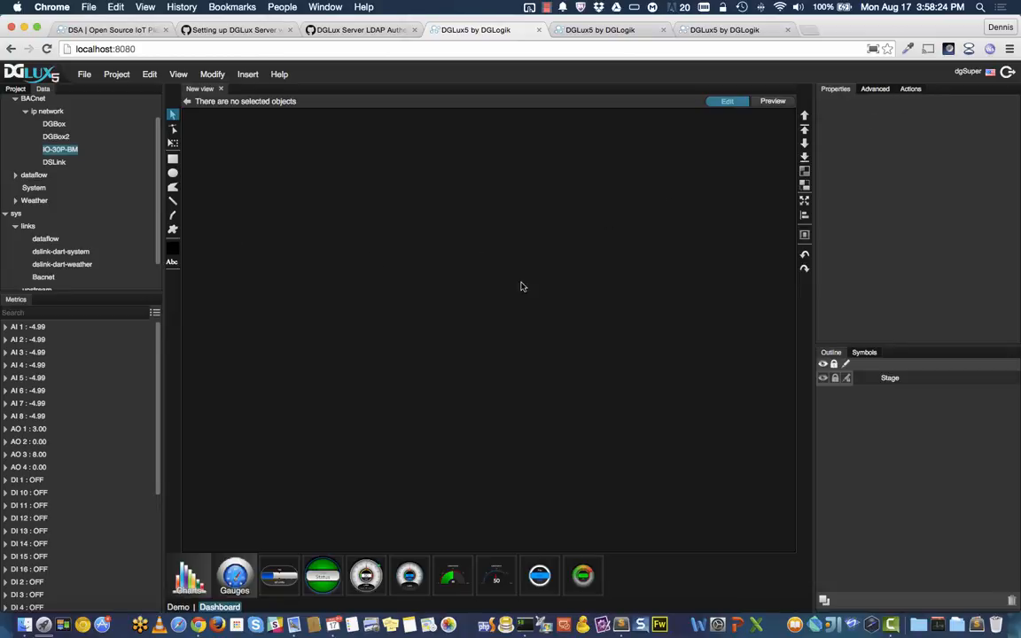
pyautogui.rightClick(388, 287)
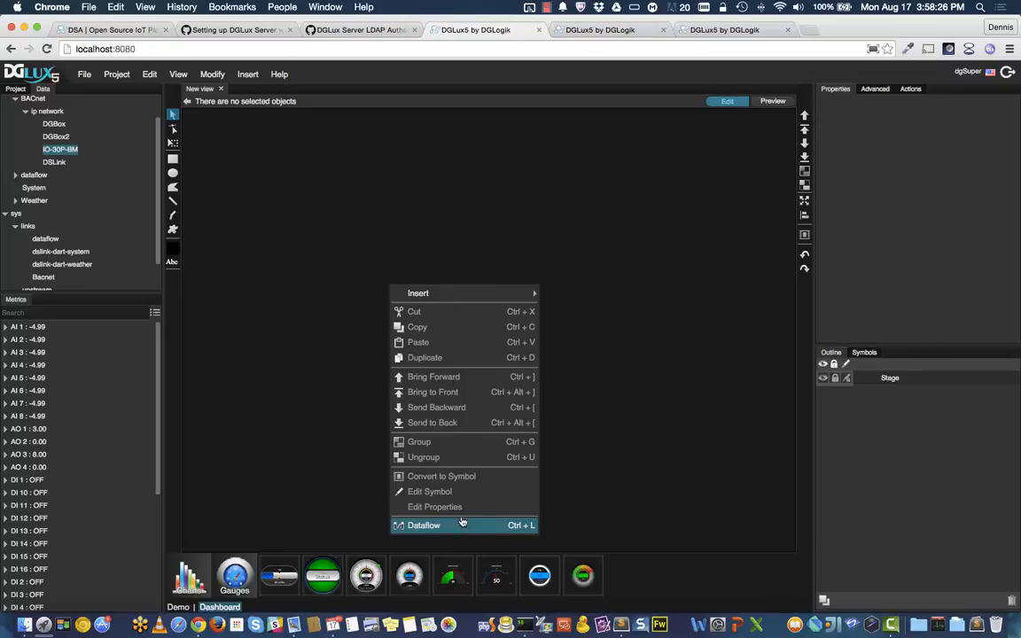
pyautogui.click(466, 529)
# Step: Add a Stop Watch block to the dataflow, found by searching blocks for 'stop'
pyautogui.moveTo(497, 227); pyautogui.dragTo(436, 162)
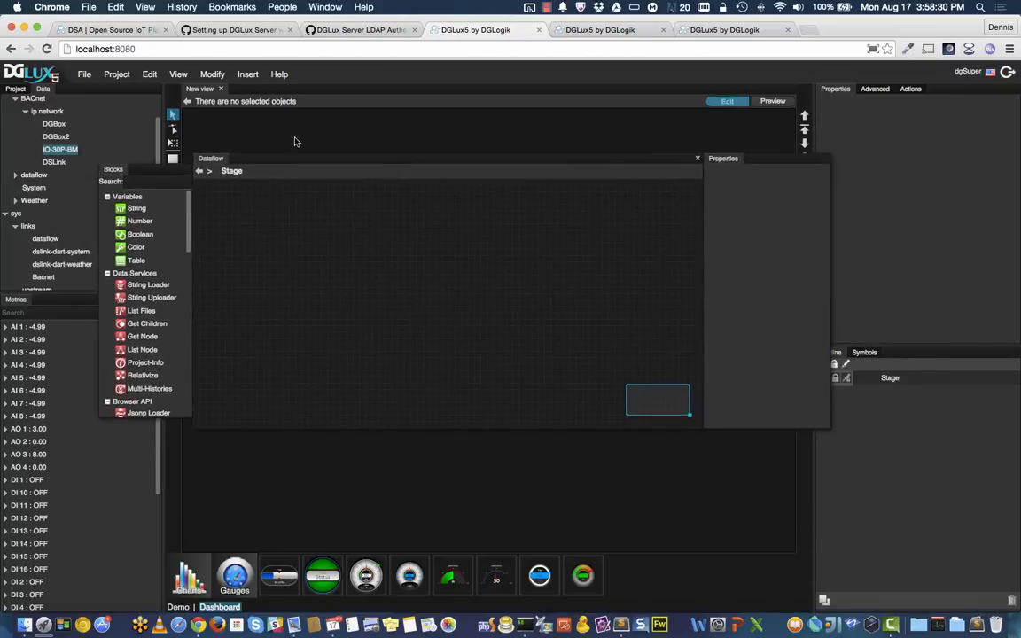
pyautogui.moveTo(327, 162); pyautogui.dragTo(393, 172)
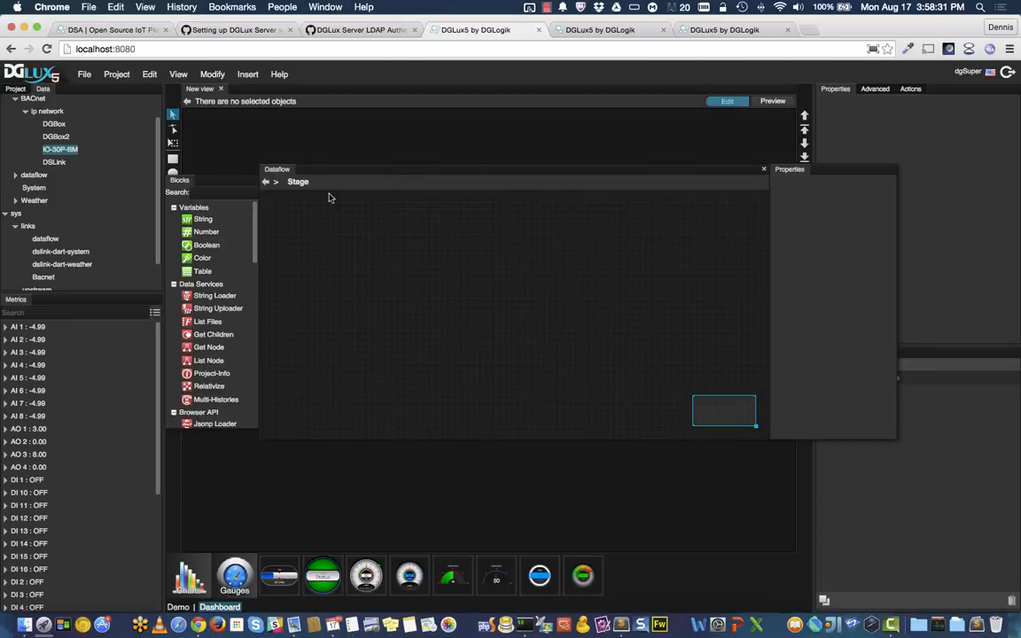
pyautogui.click(233, 196)
pyautogui.write('stop')
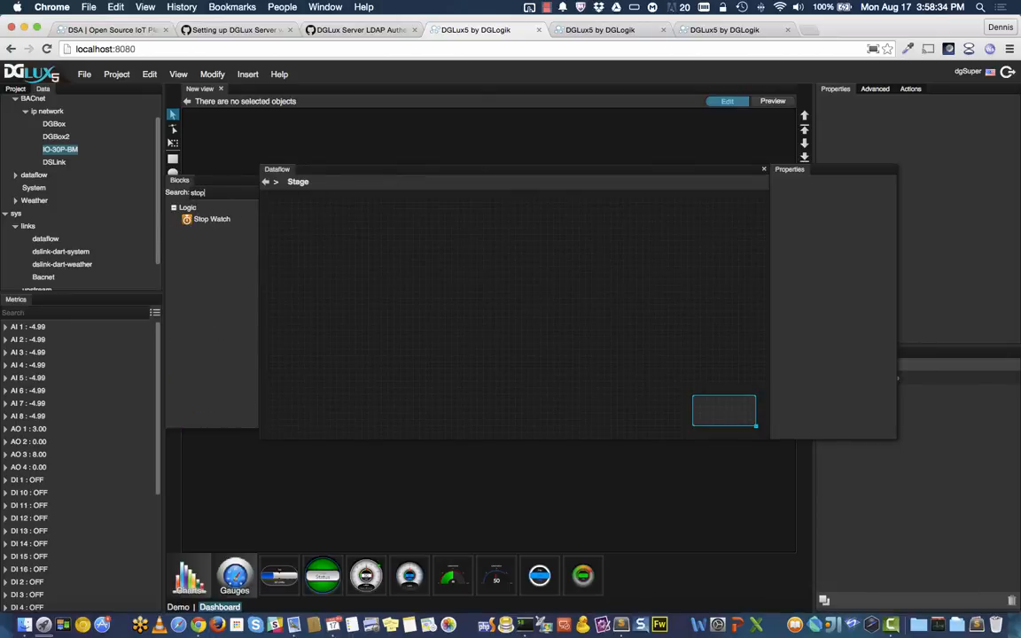
pyautogui.moveTo(211, 219); pyautogui.dragTo(311, 235)
pyautogui.click(343, 239)
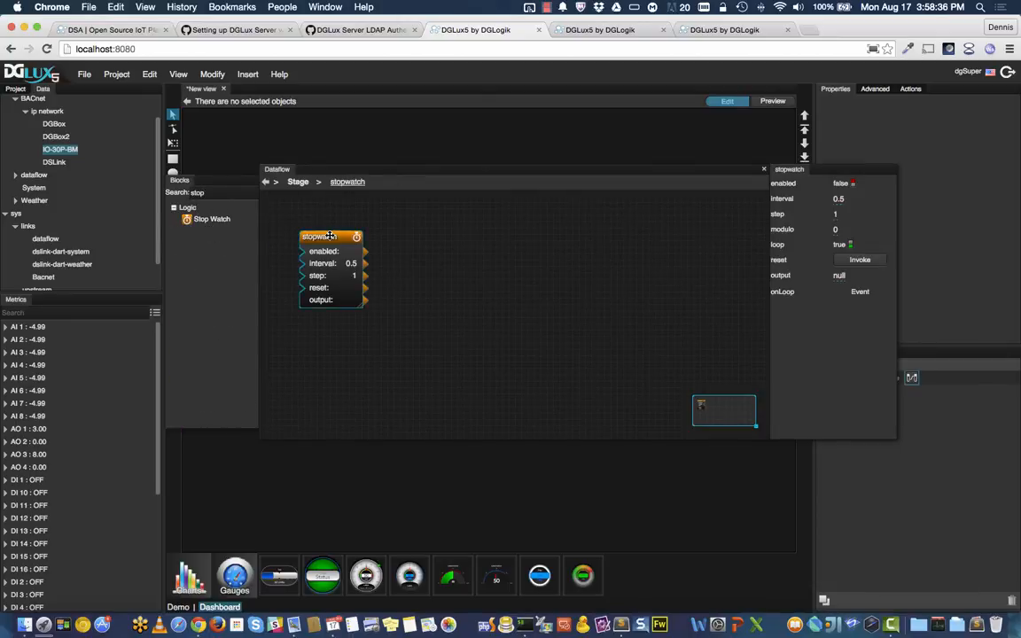
# Step: Set the stopwatch's modulo to 2 and enable it
pyautogui.click(836, 230)
pyautogui.write('2')
pyautogui.press('Return')
pyautogui.click(843, 183)
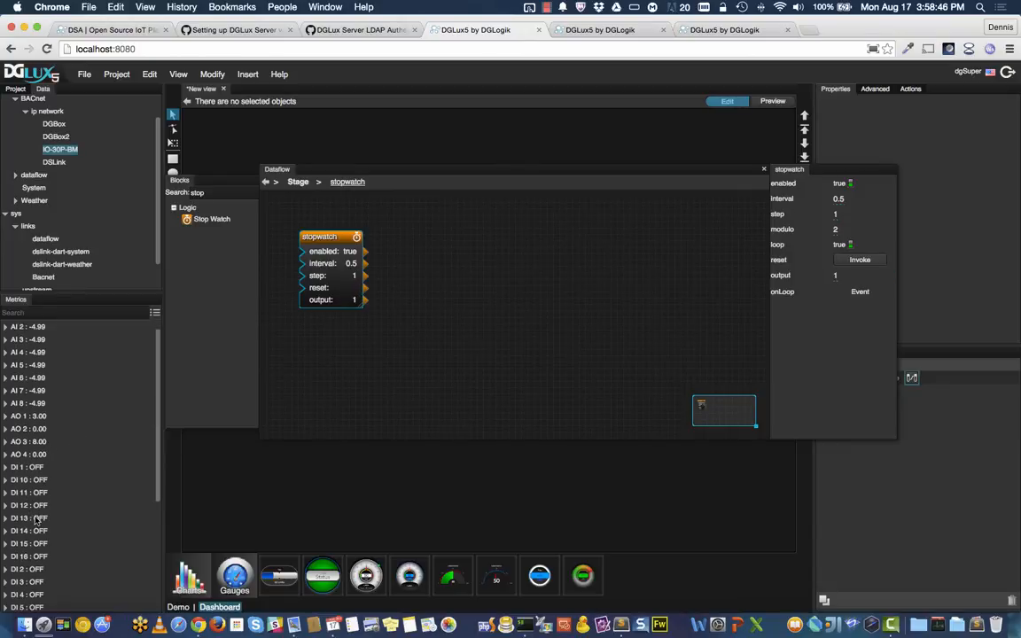
pyautogui.scroll(-5, 26, 506)
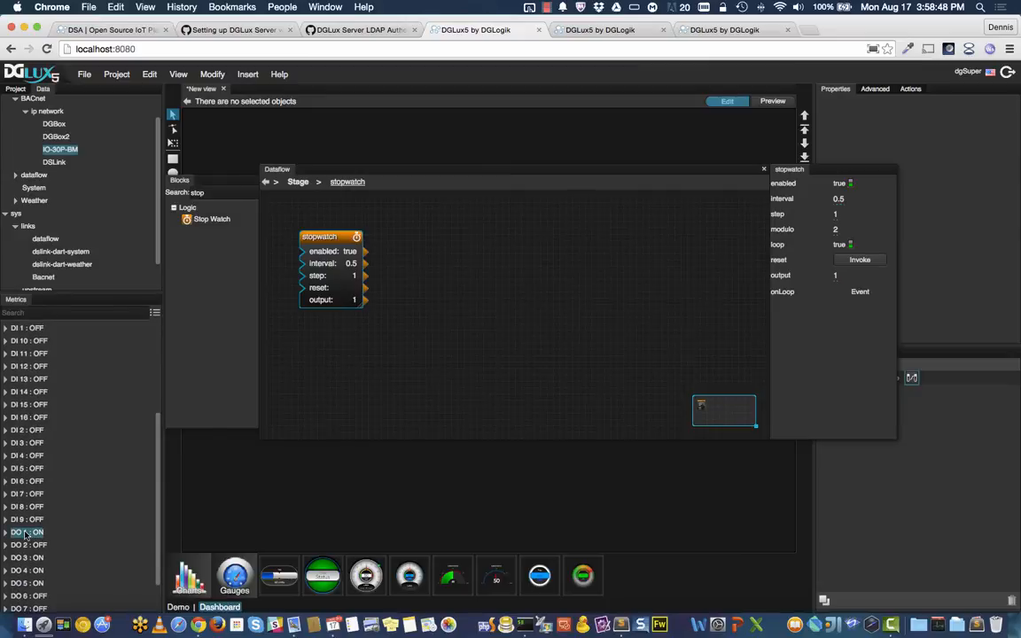
pyautogui.rightClick(26, 533)
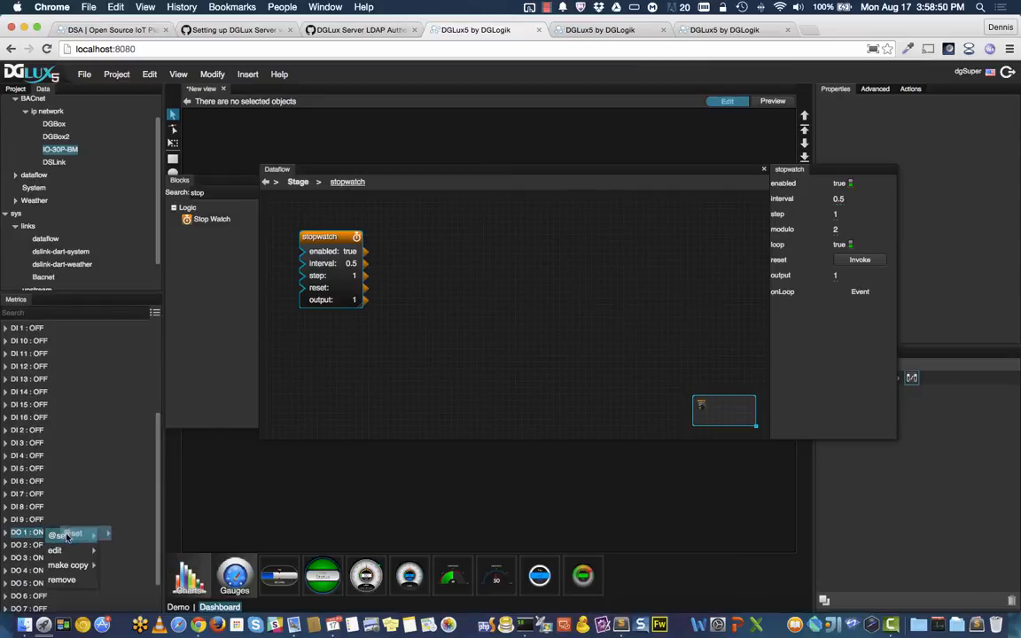
pyautogui.moveTo(57, 535); pyautogui.dragTo(449, 310)
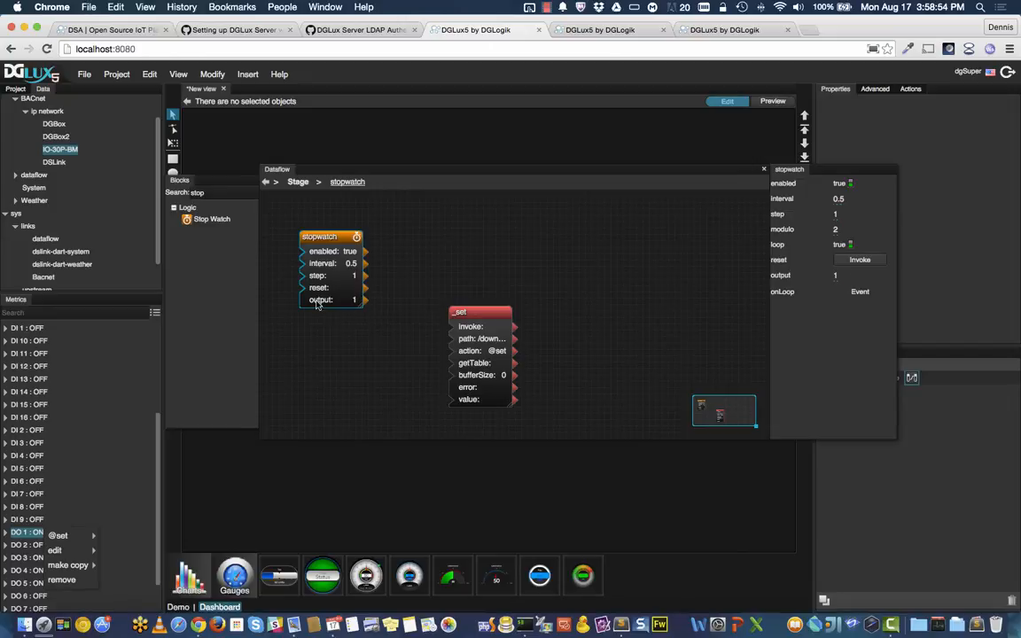
pyautogui.moveTo(317, 304); pyautogui.dragTo(468, 403)
pyautogui.click(479, 314)
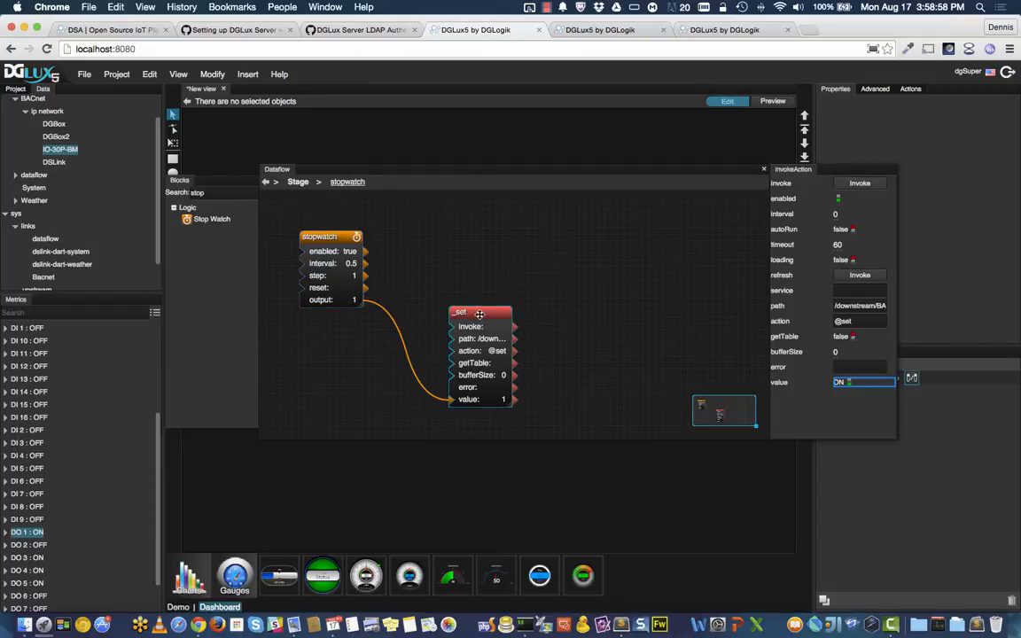
pyautogui.moveTo(479, 314); pyautogui.dragTo(466, 230)
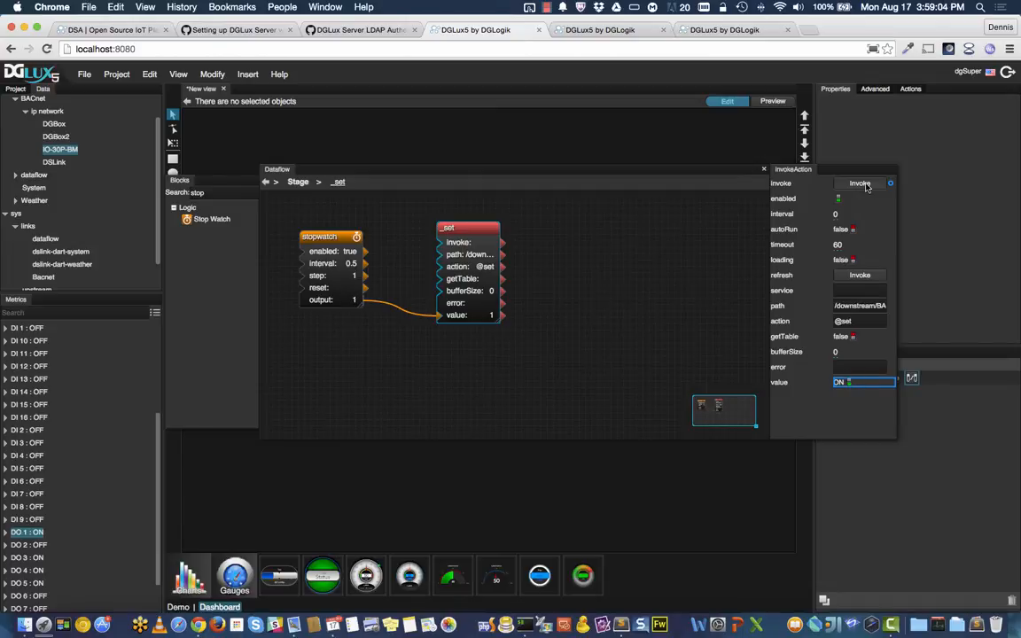
pyautogui.click(846, 232)
pyautogui.click(599, 31)
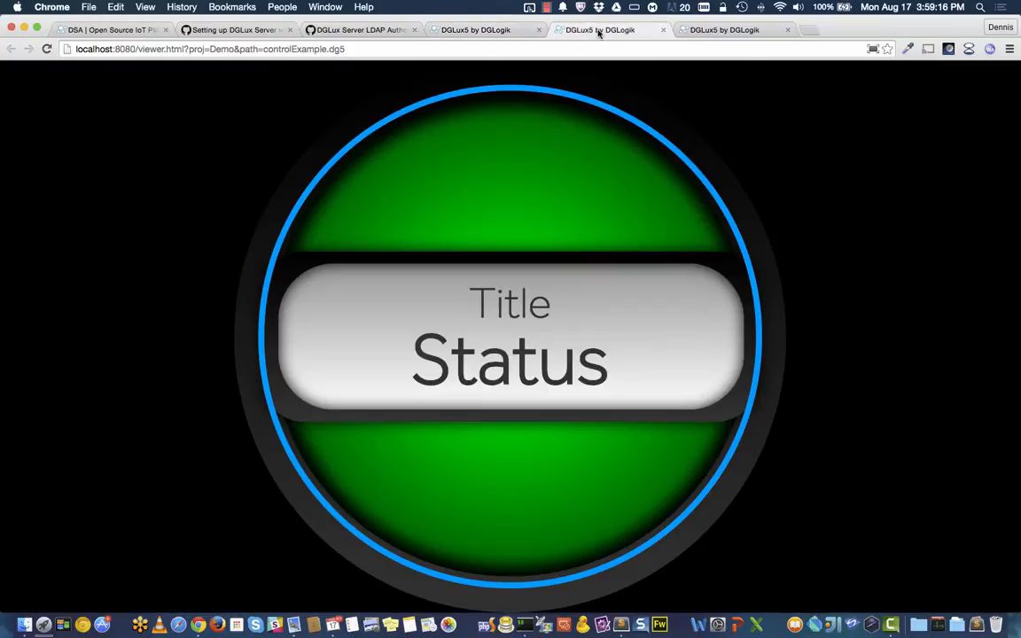
# Step: Switch between viewer and editor to watch the gauge blink, then select both dataflow blocks
pyautogui.click(476, 30)
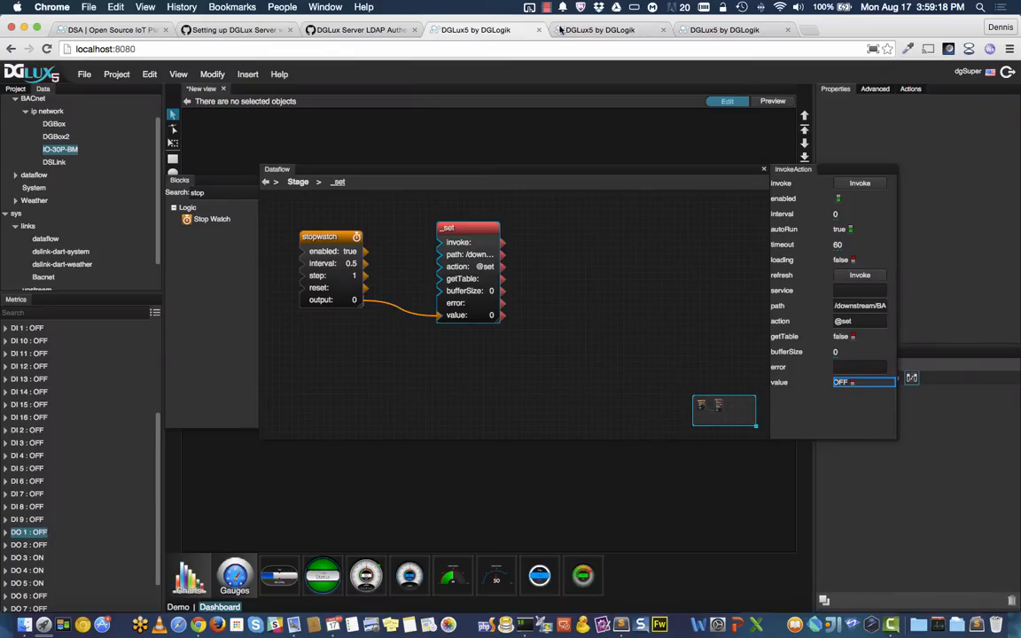
pyautogui.click(596, 32)
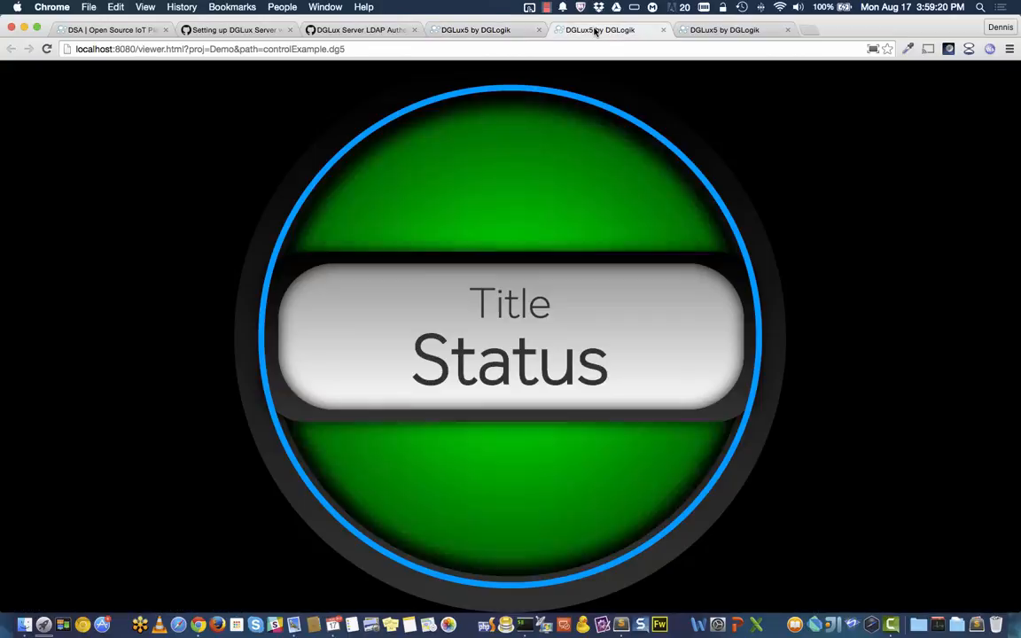
pyautogui.click(492, 30)
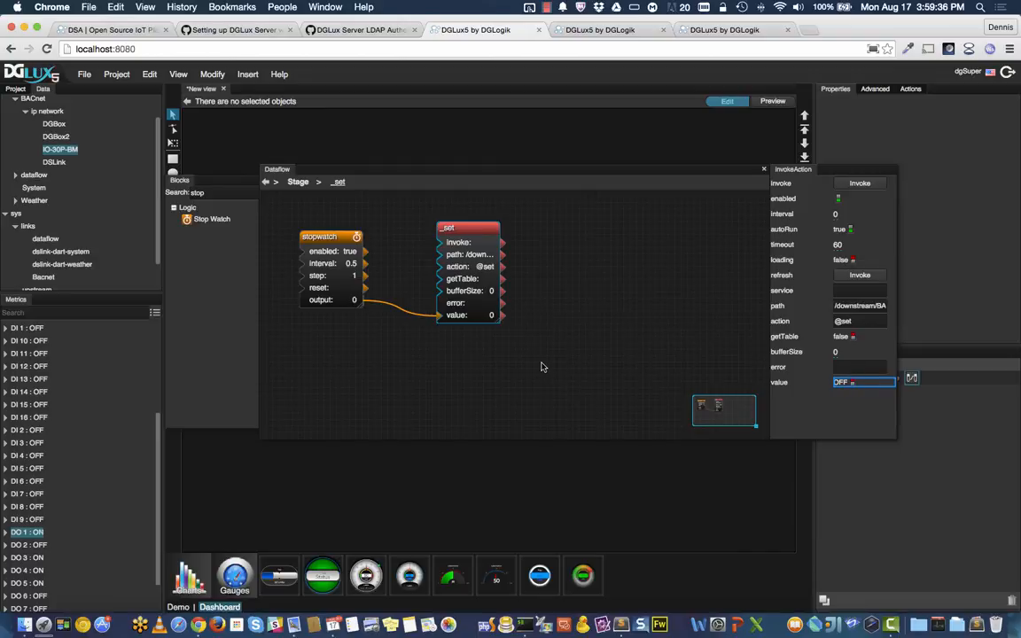
pyautogui.moveTo(583, 388); pyautogui.dragTo(253, 182)
# Step: Cut the stopwatch and _set blocks and paste them into the demo dataflow
pyautogui.rightClick(338, 240)
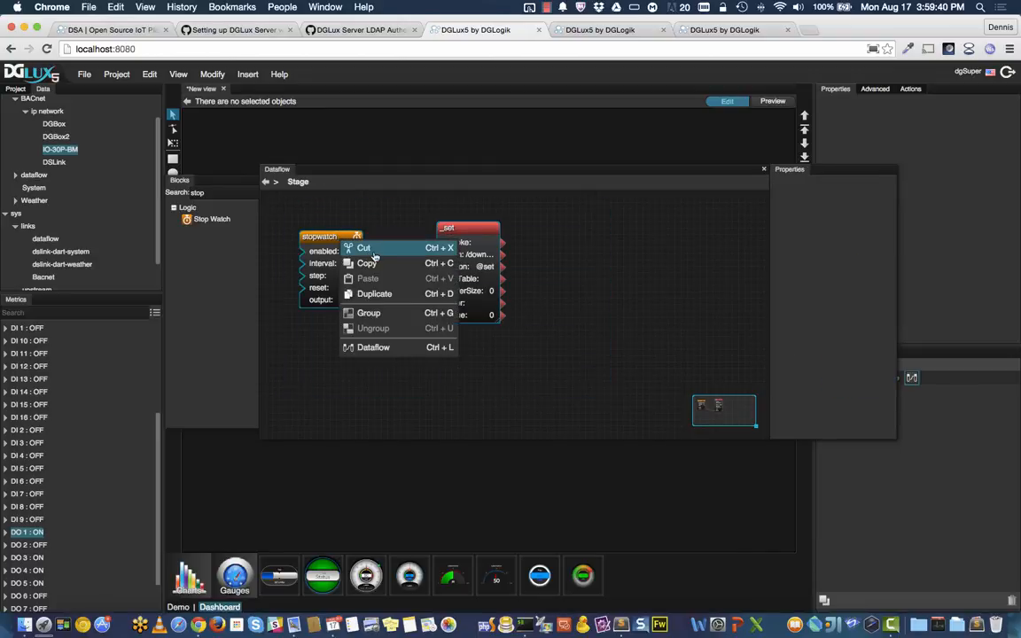
pyautogui.click(368, 249)
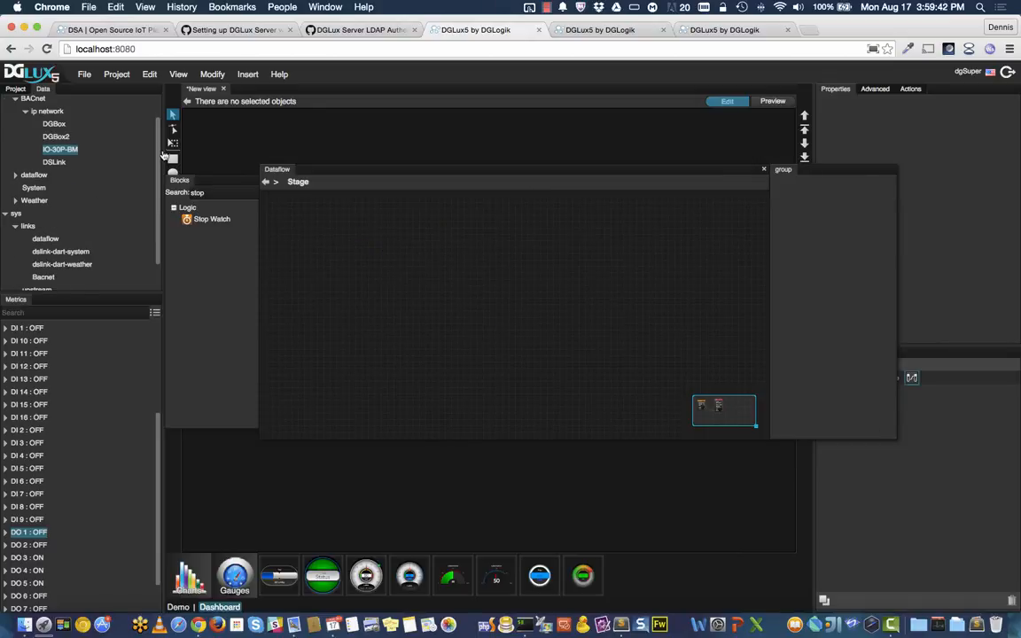
pyautogui.scroll(2, 162, 154)
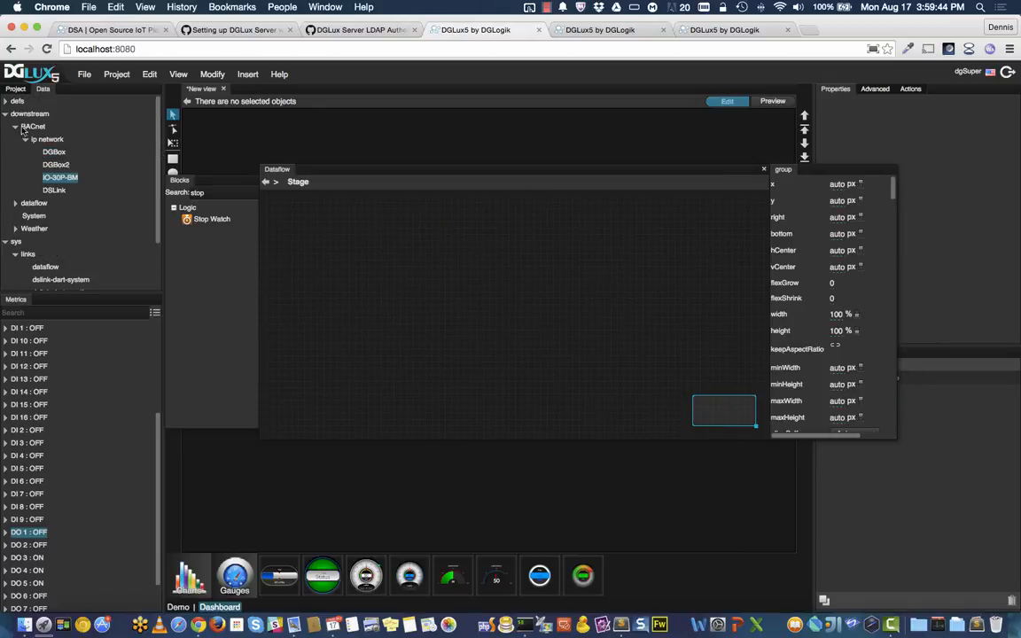
pyautogui.click(16, 203)
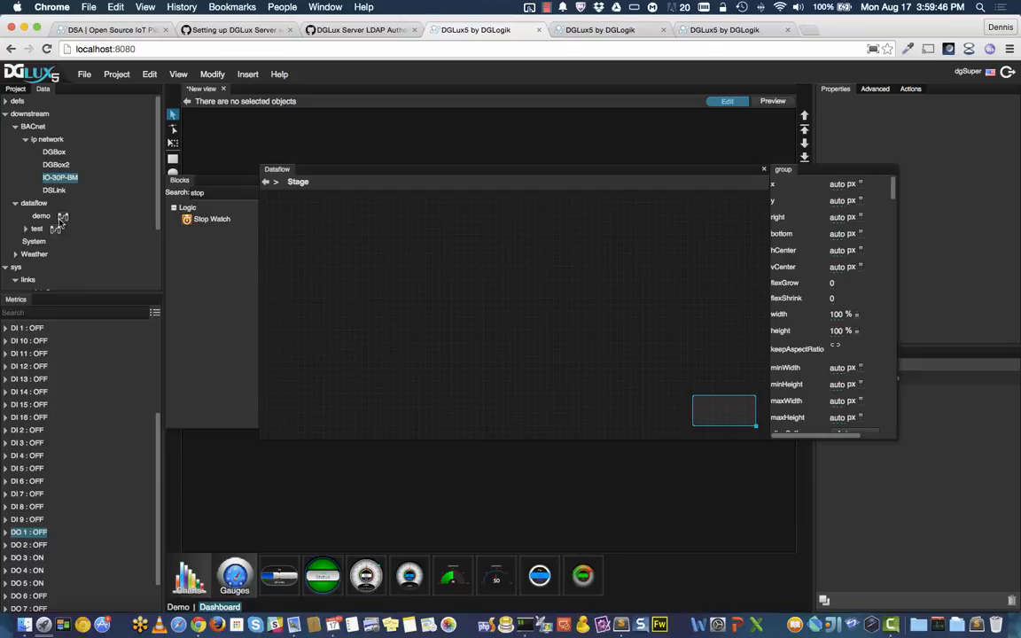
pyautogui.click(62, 217)
pyautogui.rightClick(319, 257)
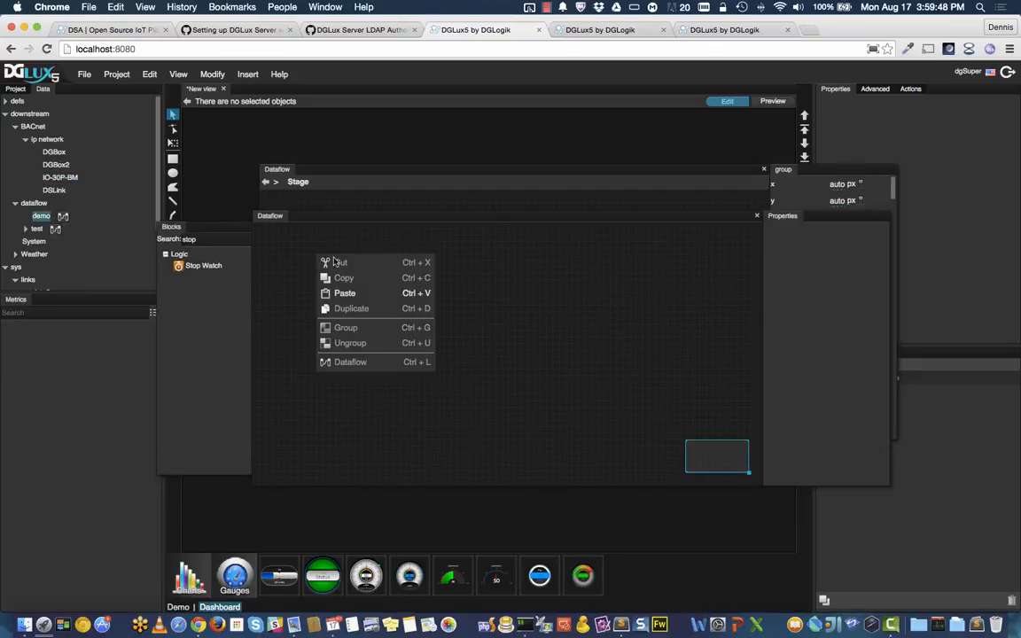
pyautogui.click(359, 293)
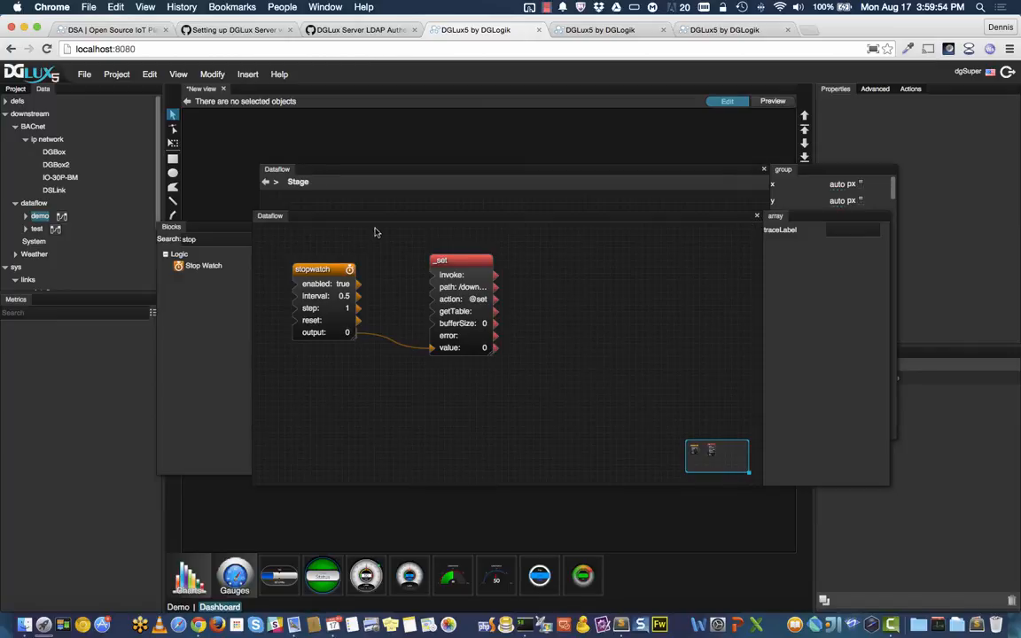
pyautogui.moveTo(379, 221); pyautogui.dragTo(353, 241)
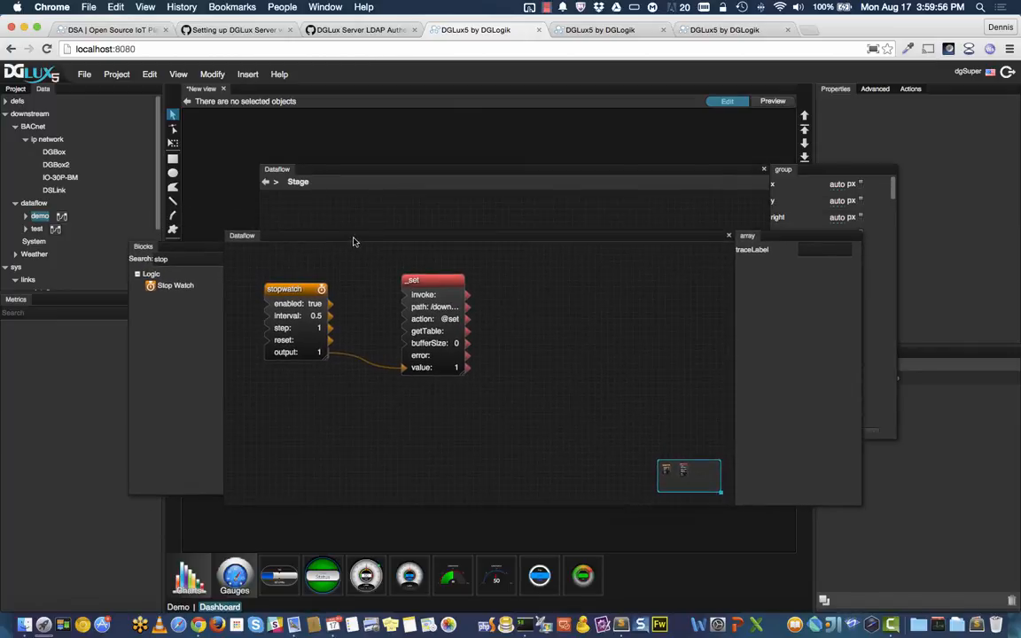
pyautogui.click(728, 237)
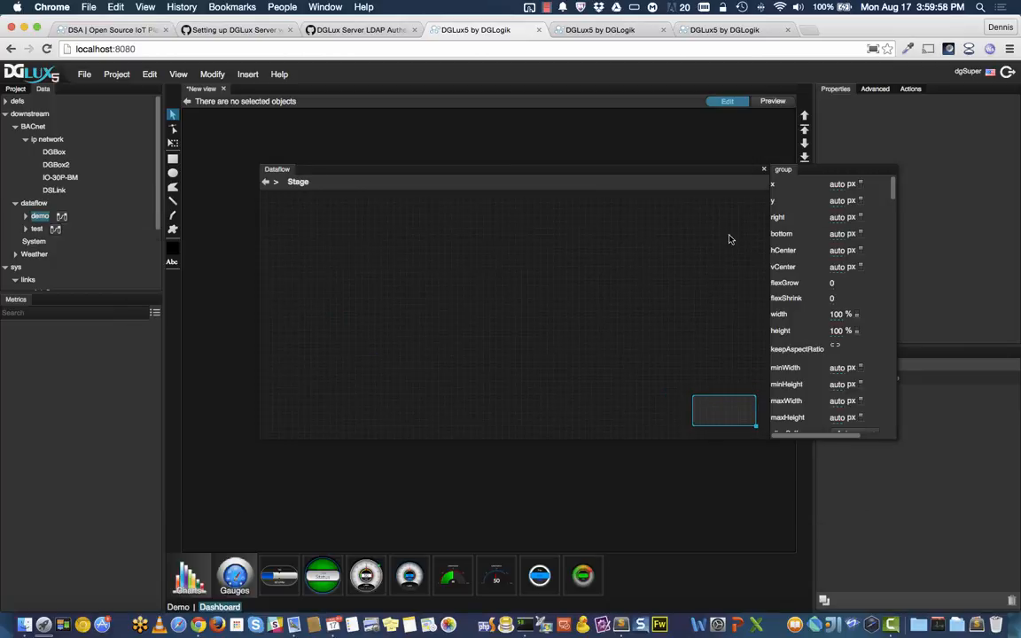
# Step: Check the Status viewer, then open the demo dataflow and select its stopwatch block
pyautogui.click(598, 32)
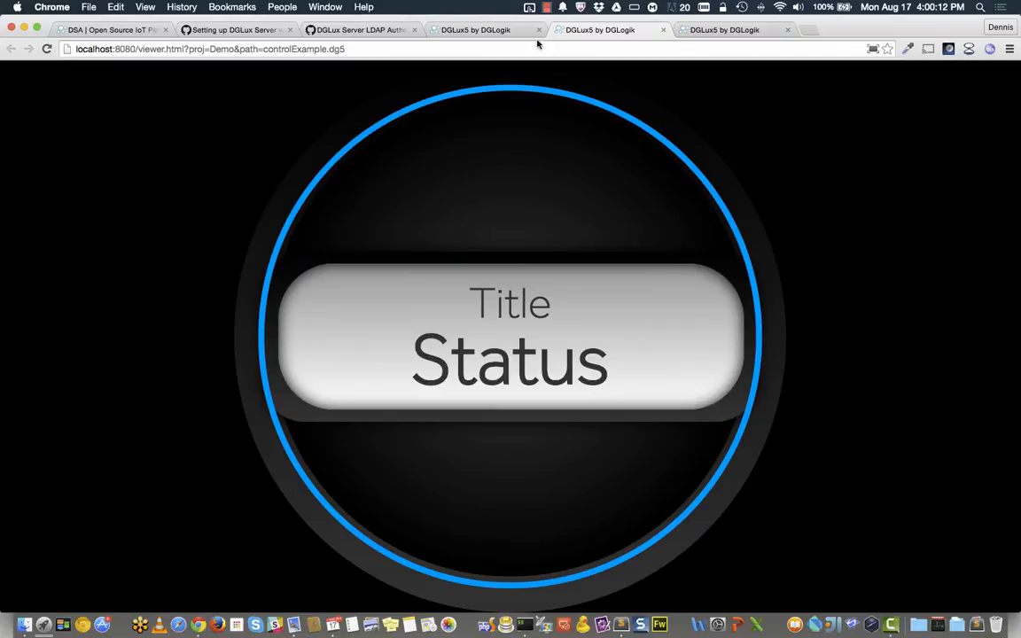
pyautogui.click(476, 31)
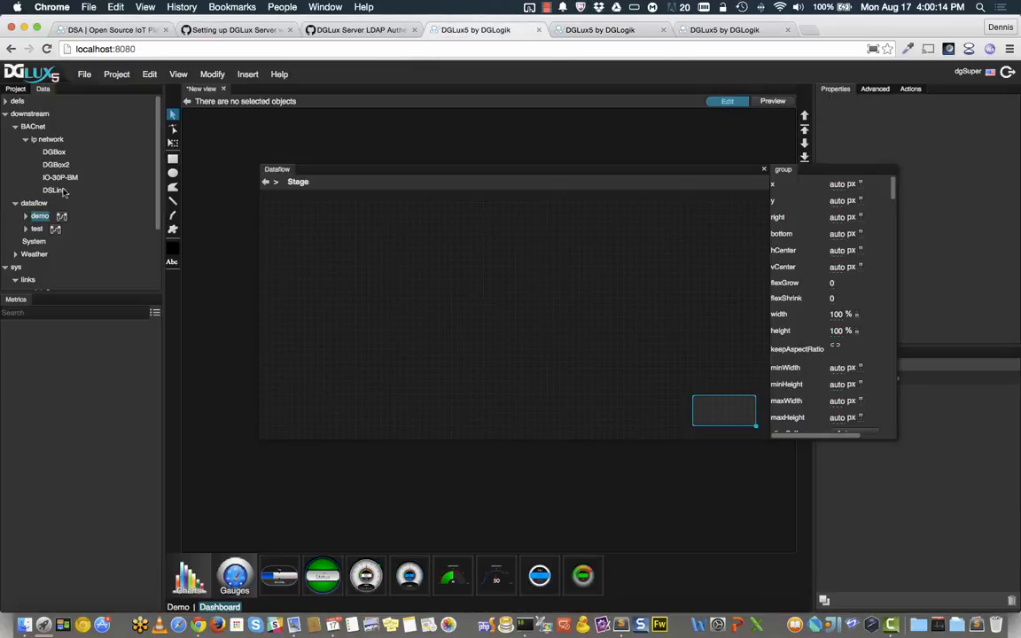
pyautogui.click(62, 217)
pyautogui.click(292, 290)
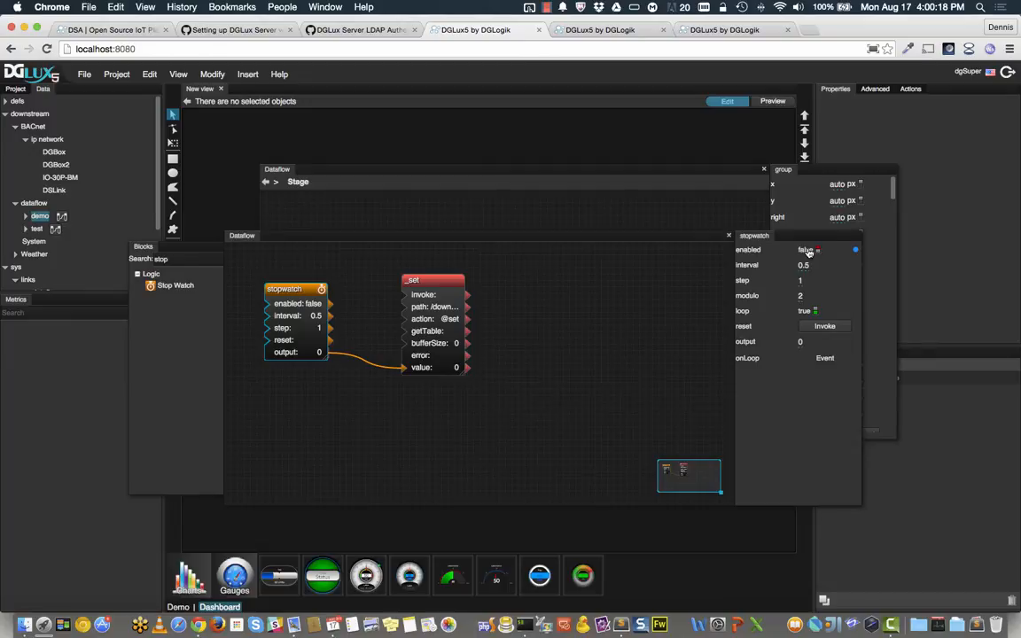
# Step: Close both the Stage dataflow and demo dataflow panels
pyautogui.click(764, 168)
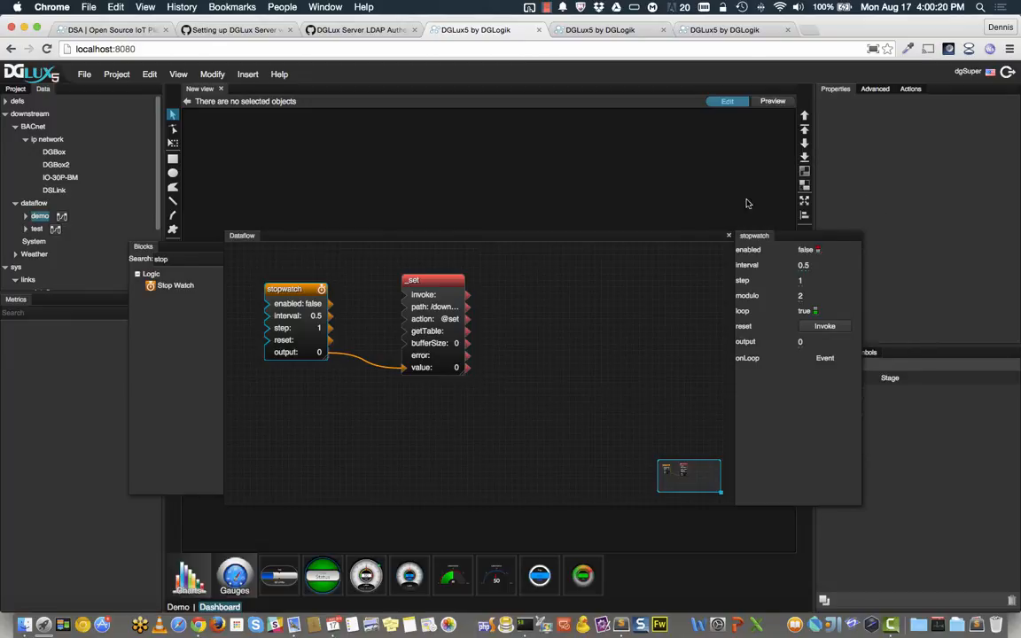
pyautogui.click(729, 237)
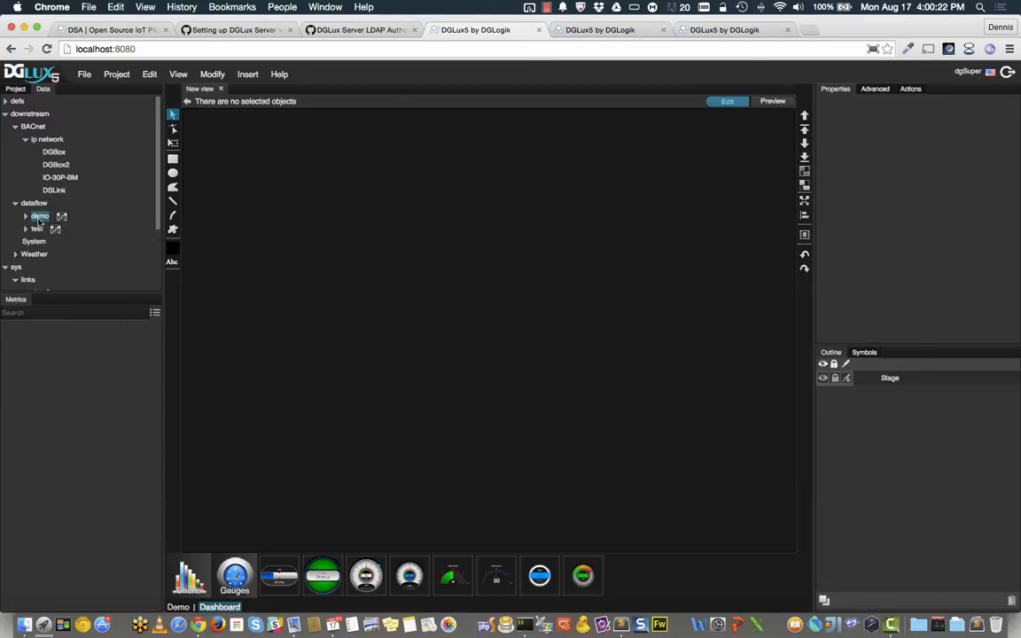
# Step: Show the local System node's metrics, including CPU Usage 23.76 % and Memory Usage 81.95 %
pyautogui.click(28, 115)
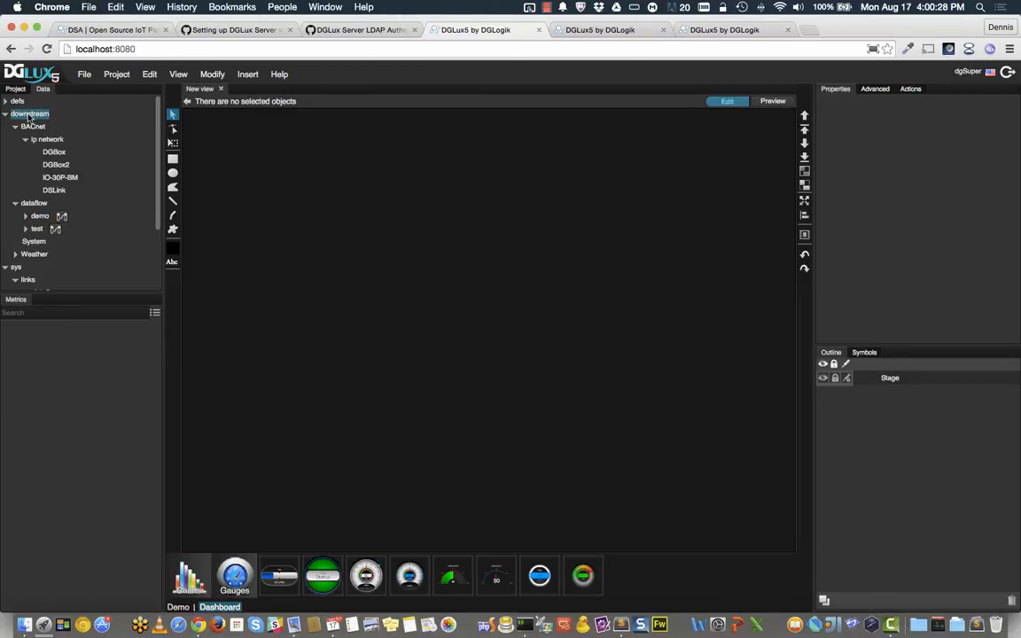
pyautogui.rightClick(33, 126)
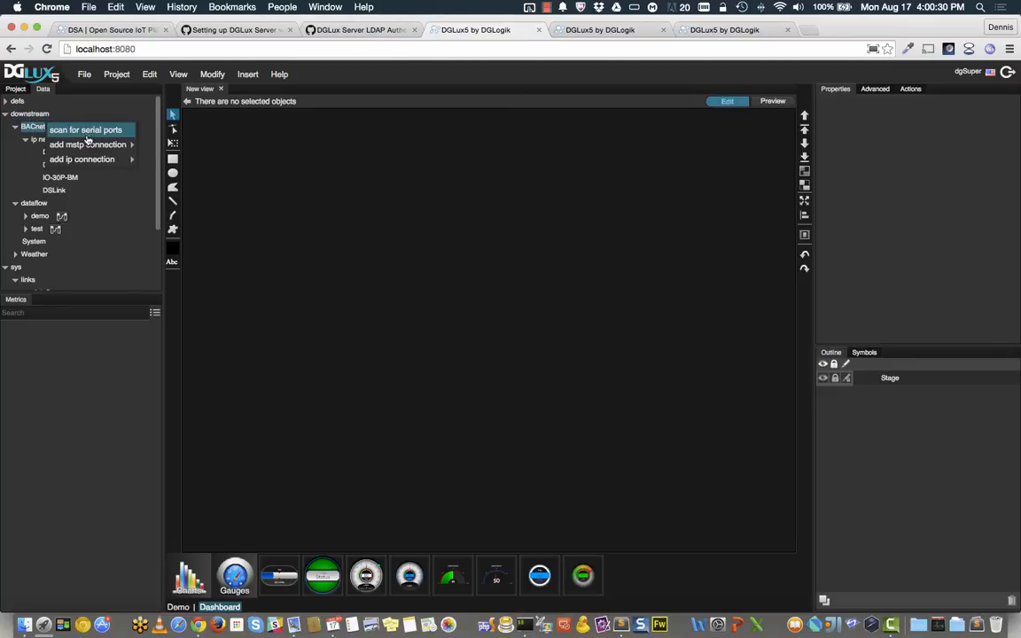
pyautogui.moveTo(81, 159)
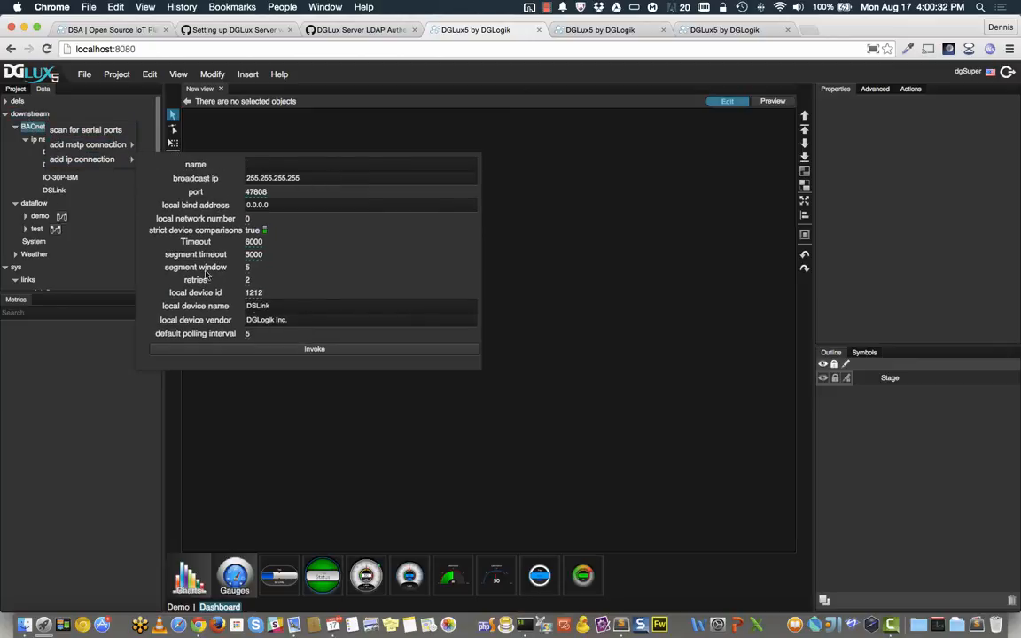
pyautogui.click(12, 150)
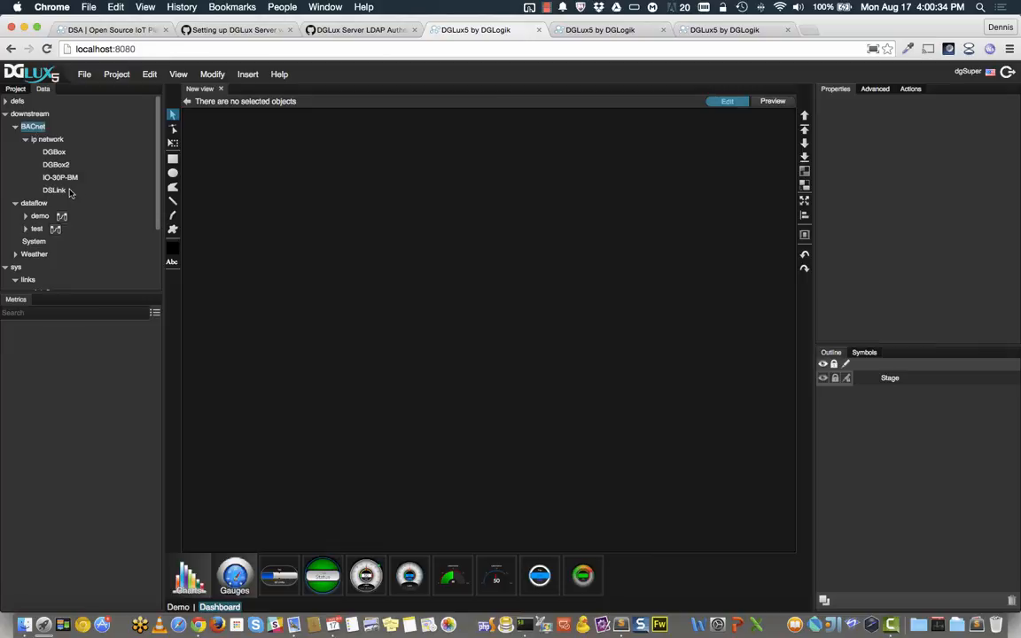
pyautogui.scroll(-1, 40, 202)
pyautogui.click(34, 229)
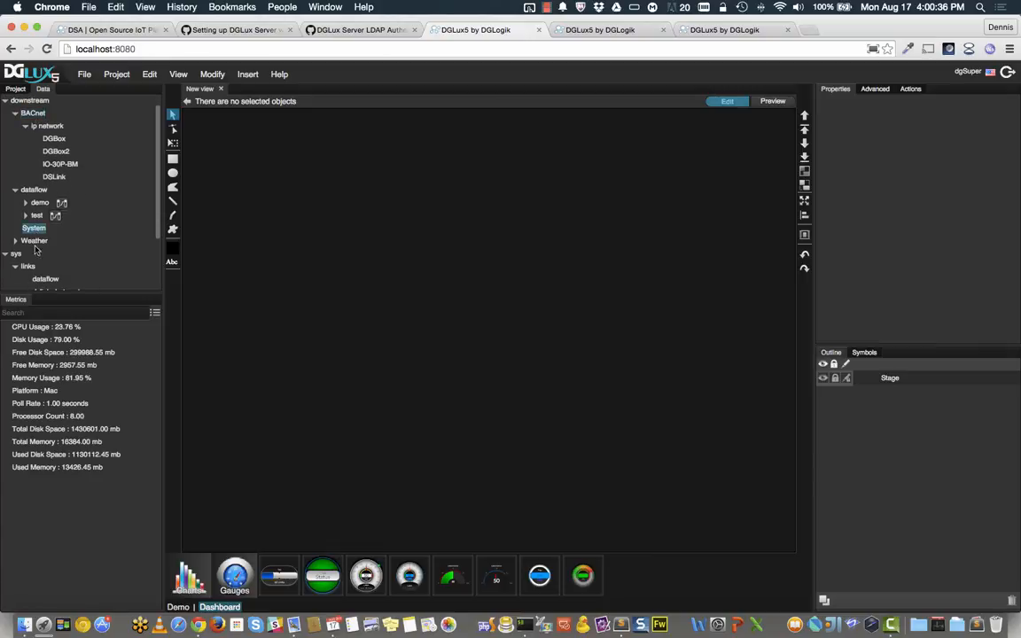
# Step: Add a GaugeOneValue gauge bound to CPU Usage, then narrow the browser to reveal Finder and Terminal
pyautogui.moveTo(356, 569); pyautogui.dragTo(364, 274)
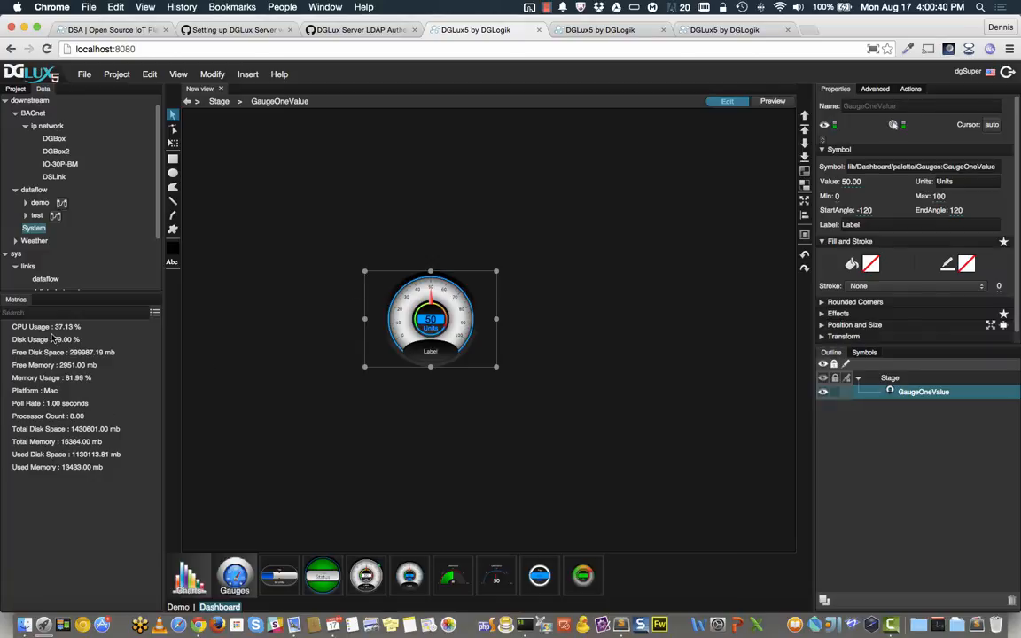
pyautogui.moveTo(46, 326); pyautogui.dragTo(856, 183)
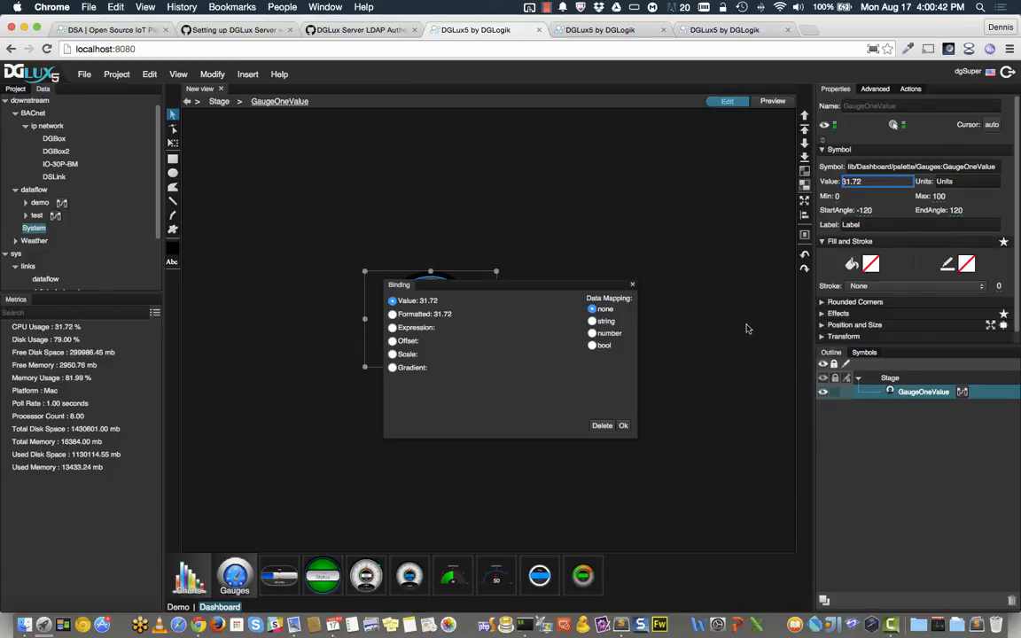
pyautogui.click(621, 426)
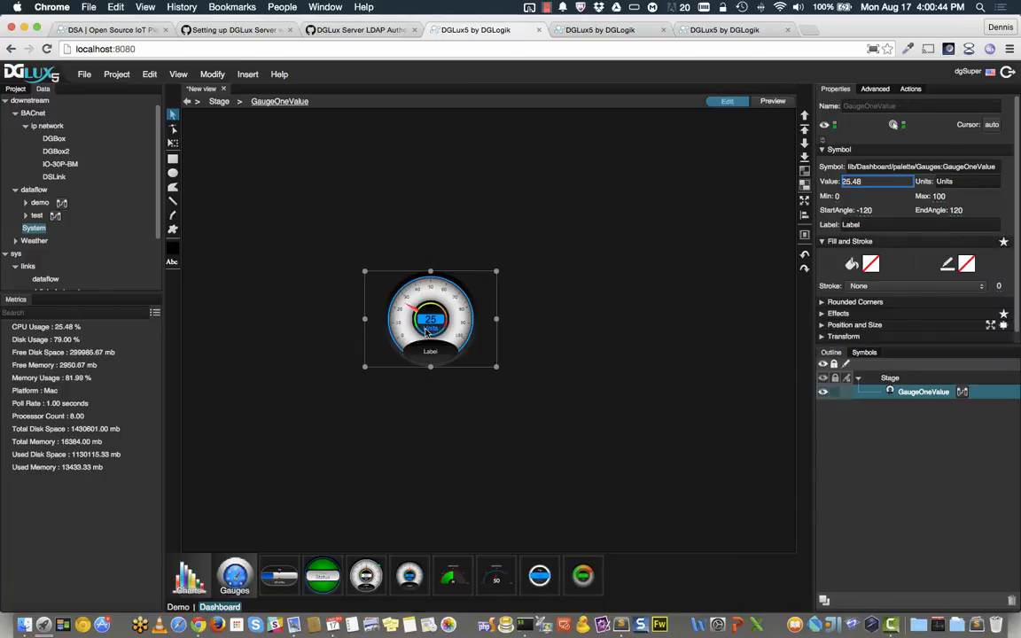
pyautogui.moveTo(432, 329); pyautogui.dragTo(424, 294)
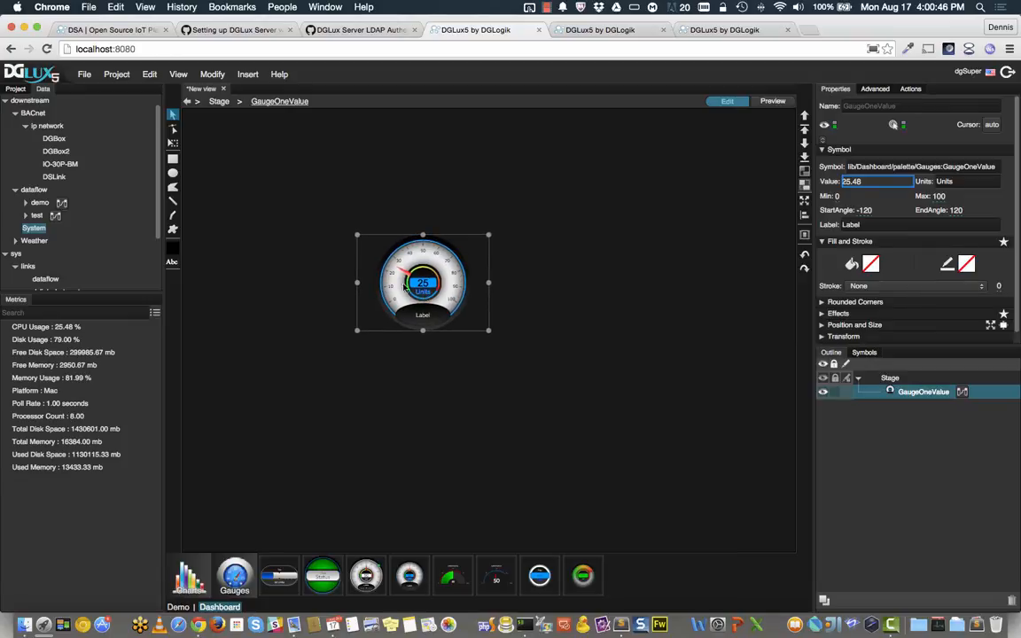
pyautogui.click(143, 48)
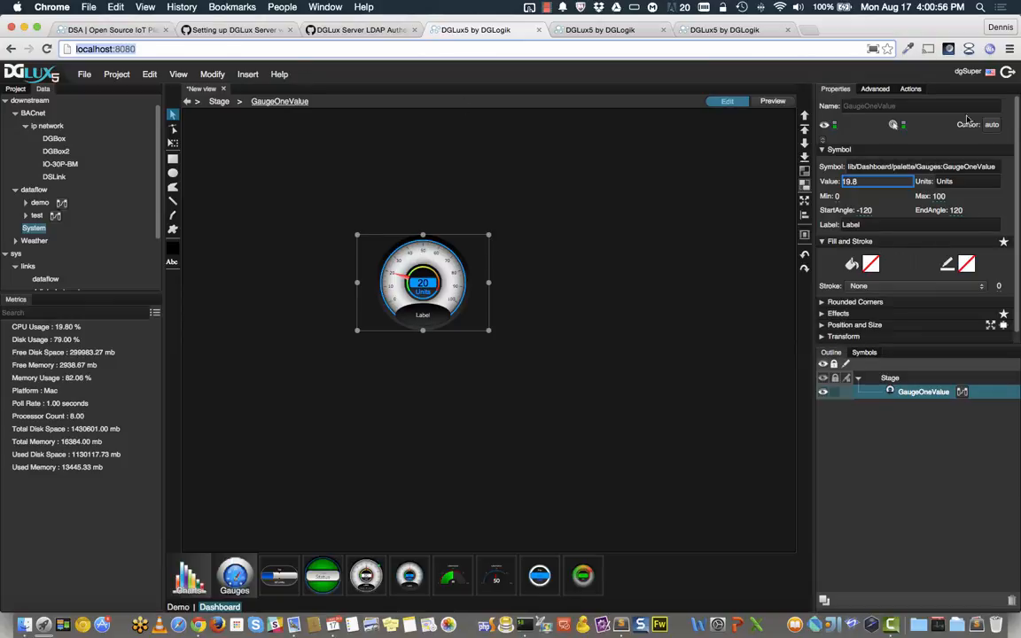
pyautogui.moveTo(1018, 136); pyautogui.dragTo(510, 156)
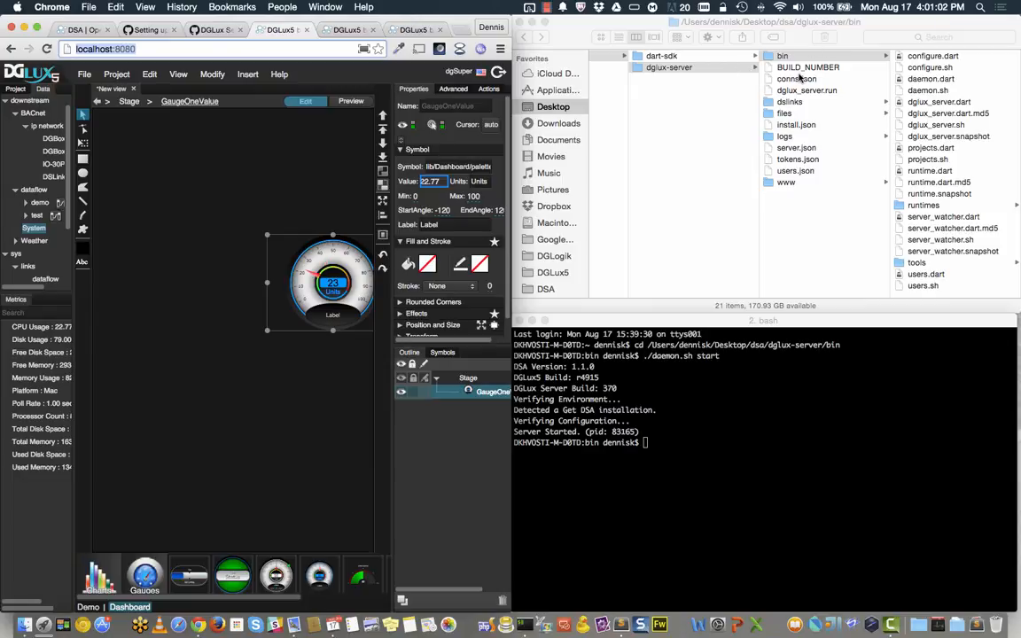
# Step: Open server.json from the dglux-server folder in Sublime Text
pyautogui.click(807, 149)
pyautogui.click(806, 151)
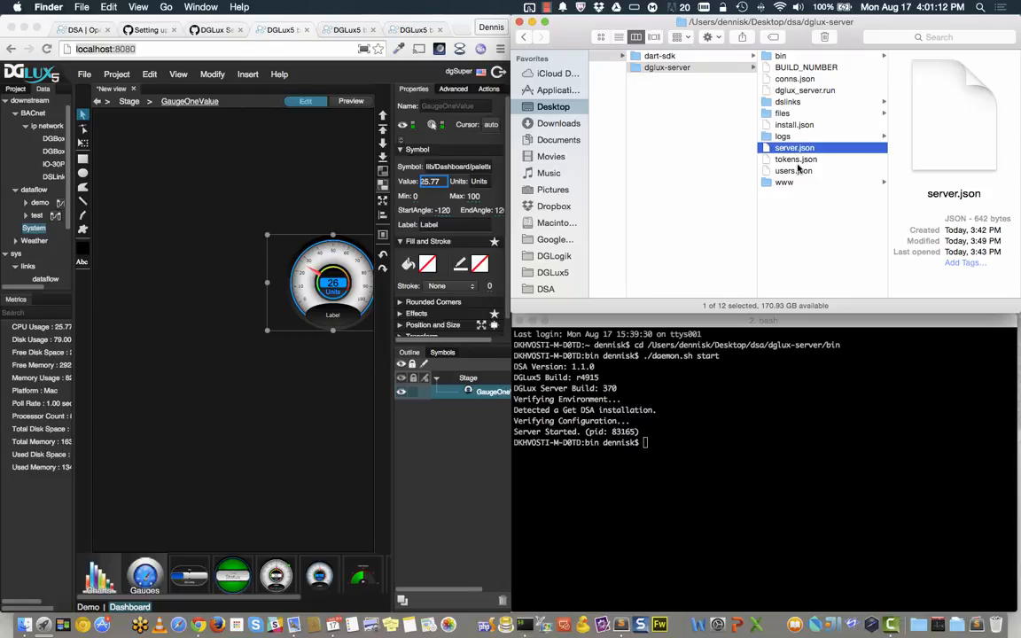
pyautogui.doubleClick(796, 148)
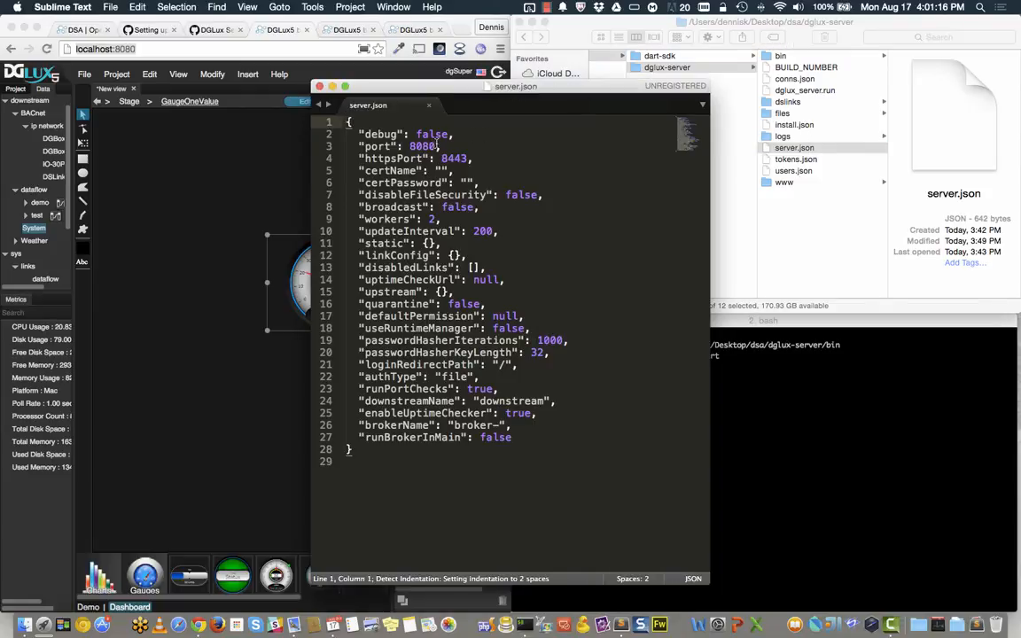
pyautogui.moveTo(422, 146); pyautogui.dragTo(322, 171)
pyautogui.press('BackSpace')
pyautogui.press('BackSpace')
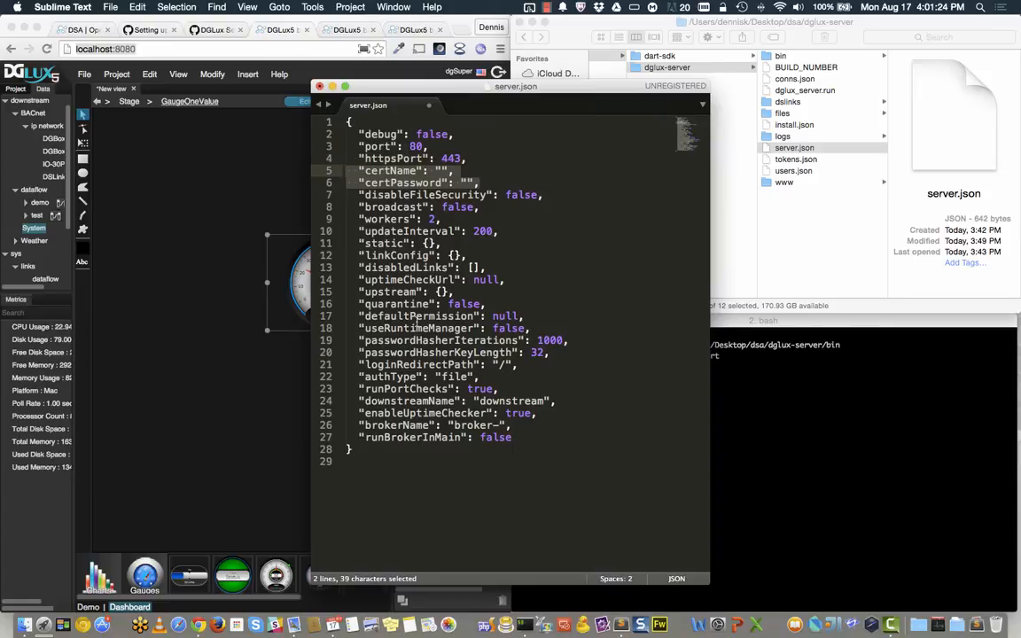
pyautogui.moveTo(476, 377); pyautogui.dragTo(348, 378)
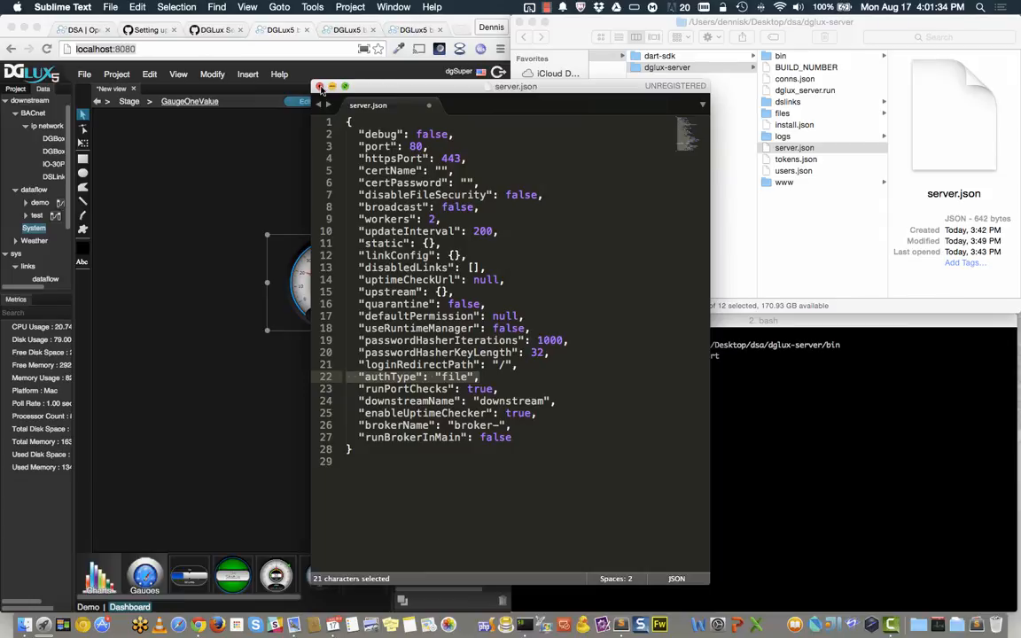
pyautogui.press('super+w')
pyautogui.press('super+d')
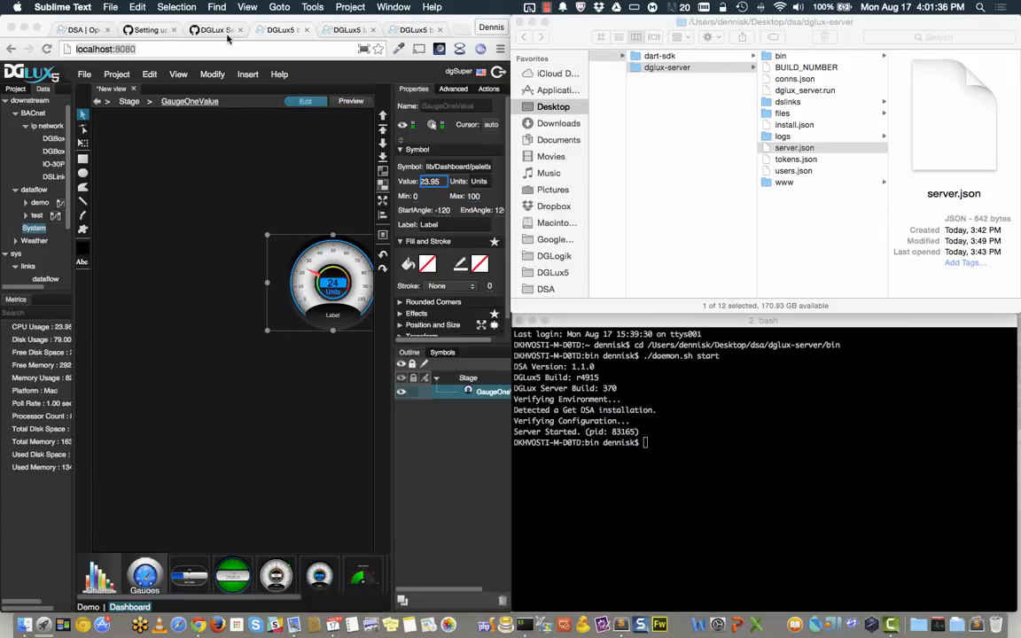
pyautogui.click(151, 31)
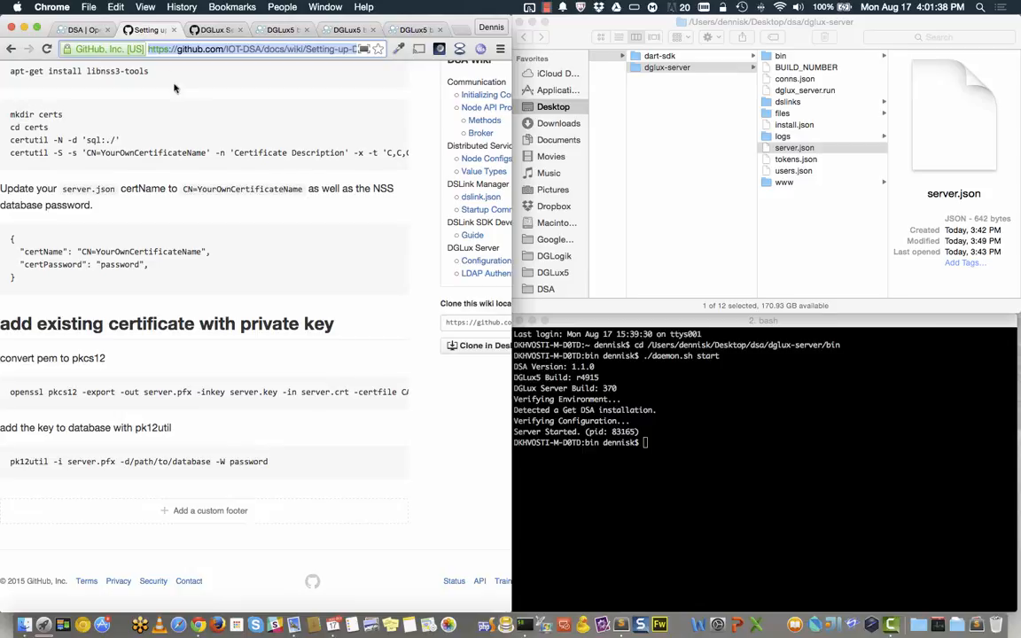
pyautogui.scroll(5, 203, 186)
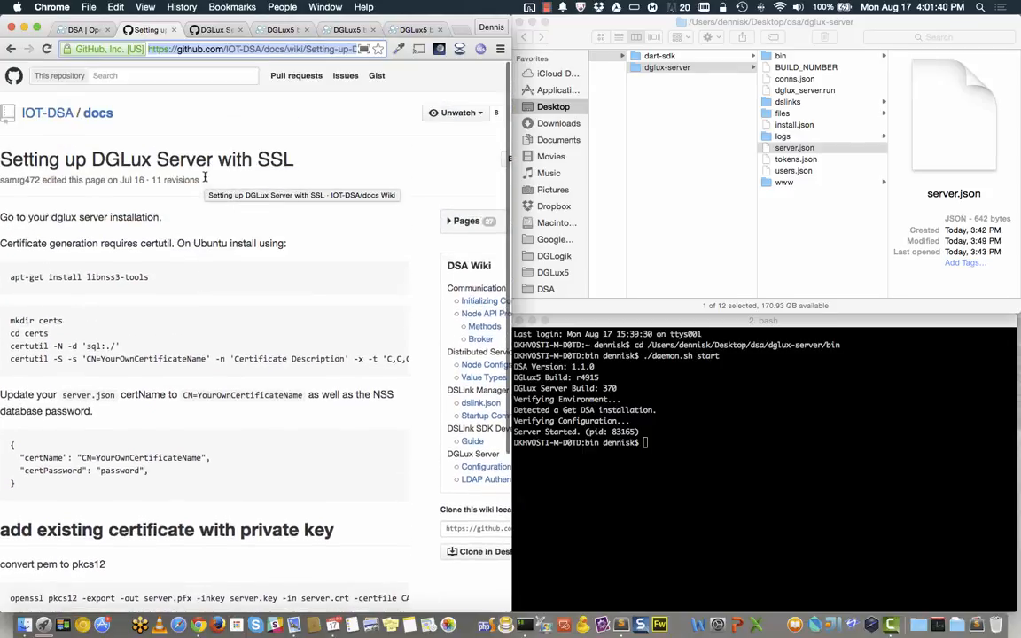
pyautogui.scroll(-5, 230, 292)
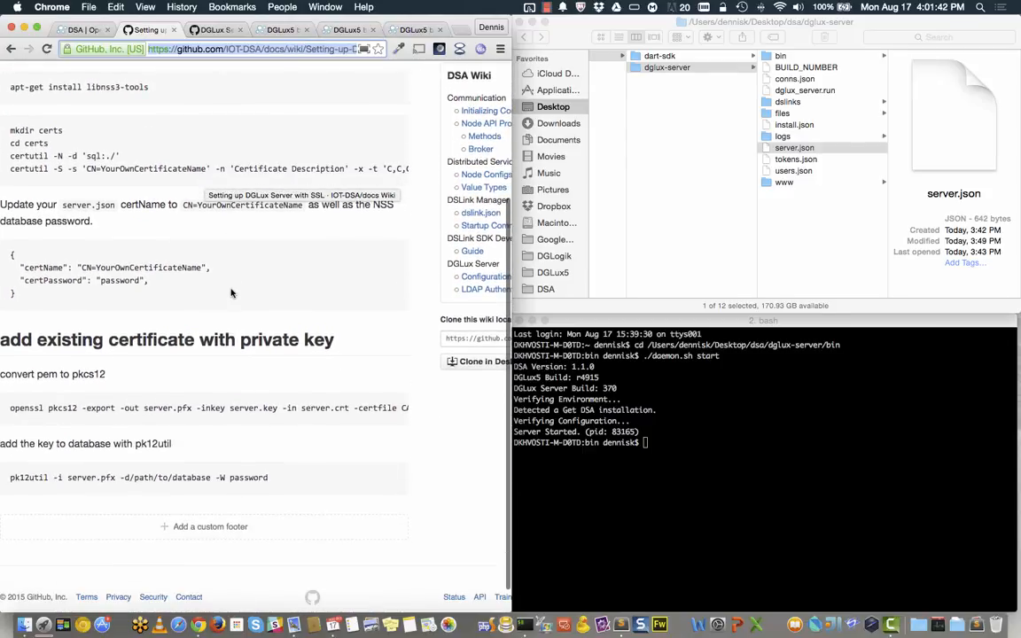
pyautogui.click(216, 32)
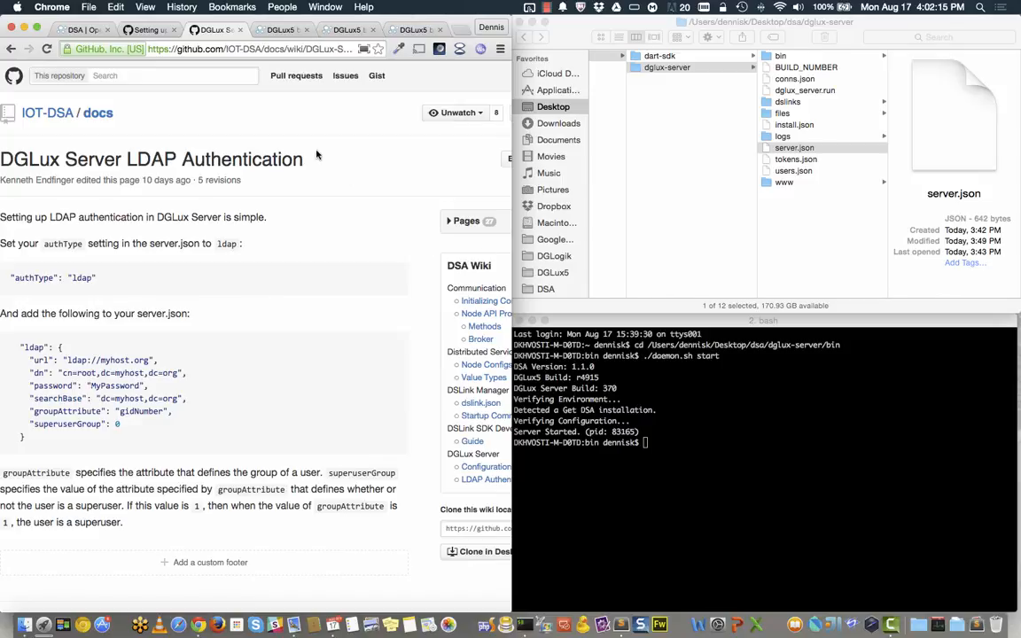
pyautogui.click(277, 32)
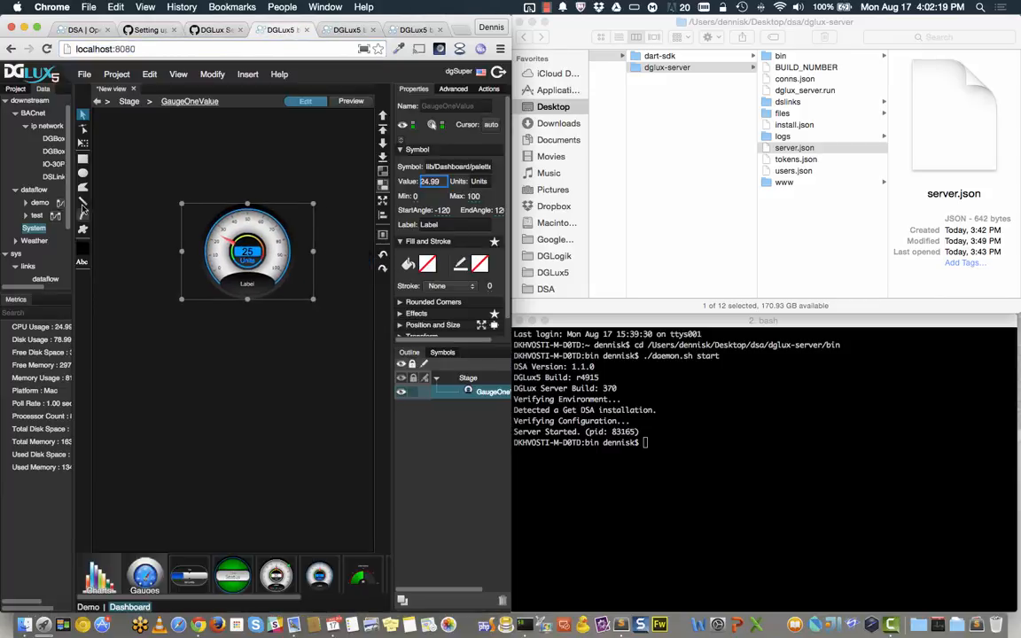
# Step: Widen the Data panel, collapse BACnet and dataflow, and bring up the actions for sys > upstream
pyautogui.moveTo(72, 250); pyautogui.dragTo(126, 247)
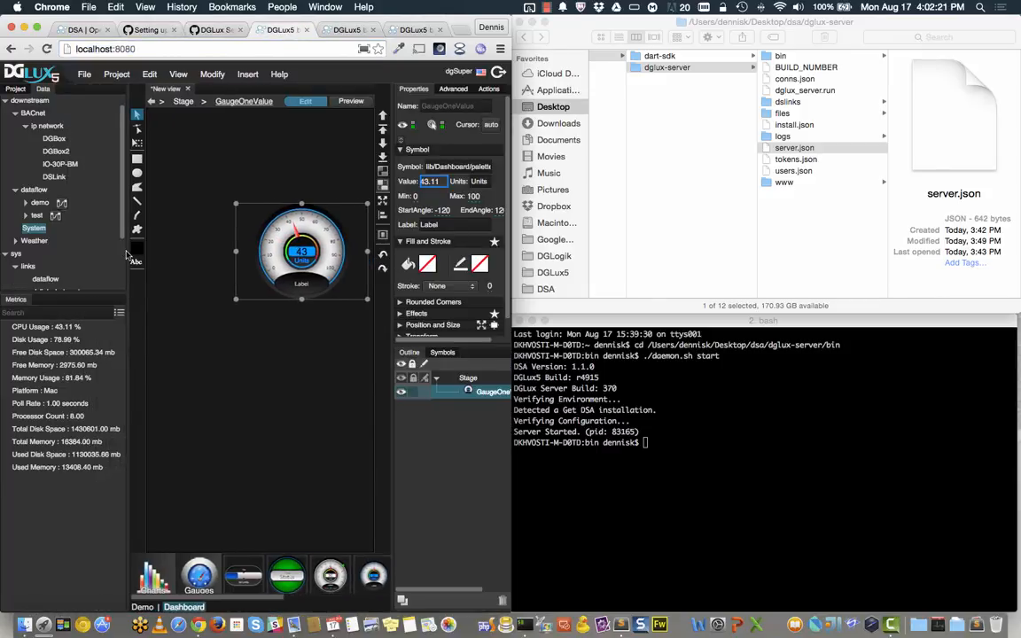
pyautogui.click(15, 115)
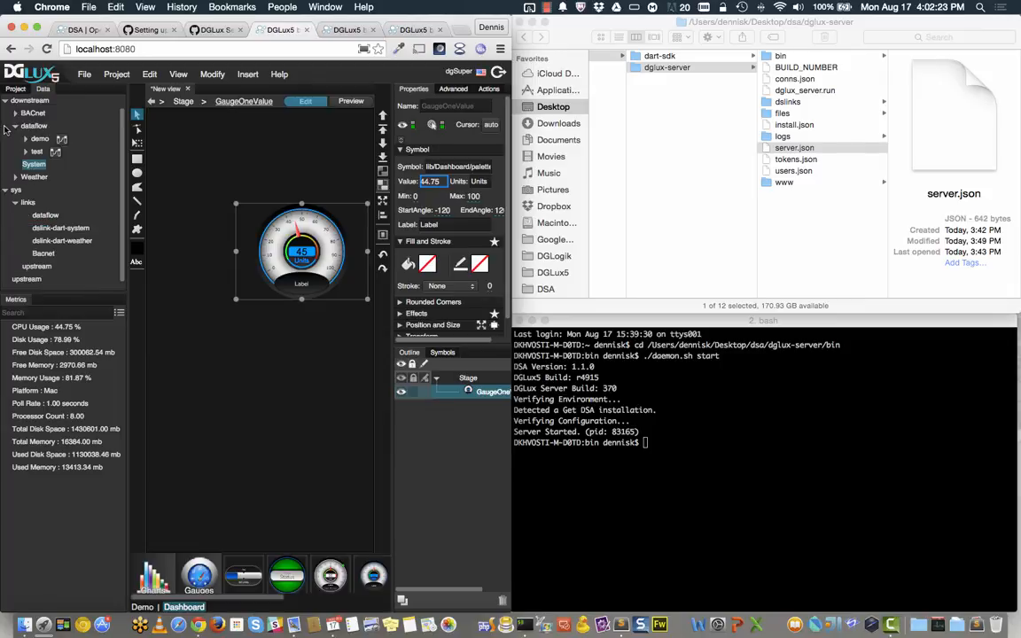
pyautogui.click(16, 126)
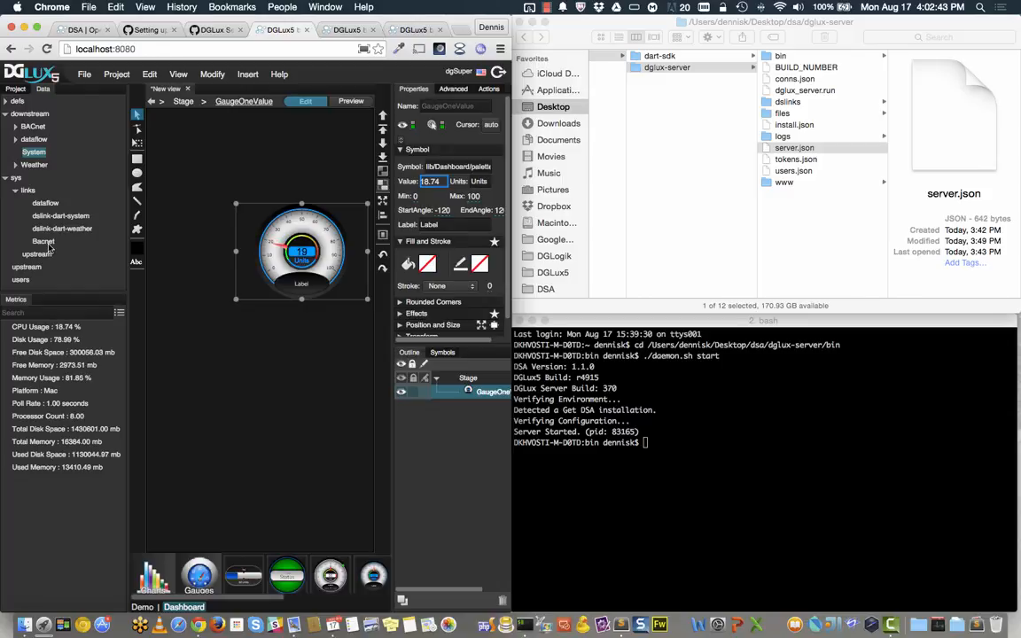
pyautogui.click(7, 178)
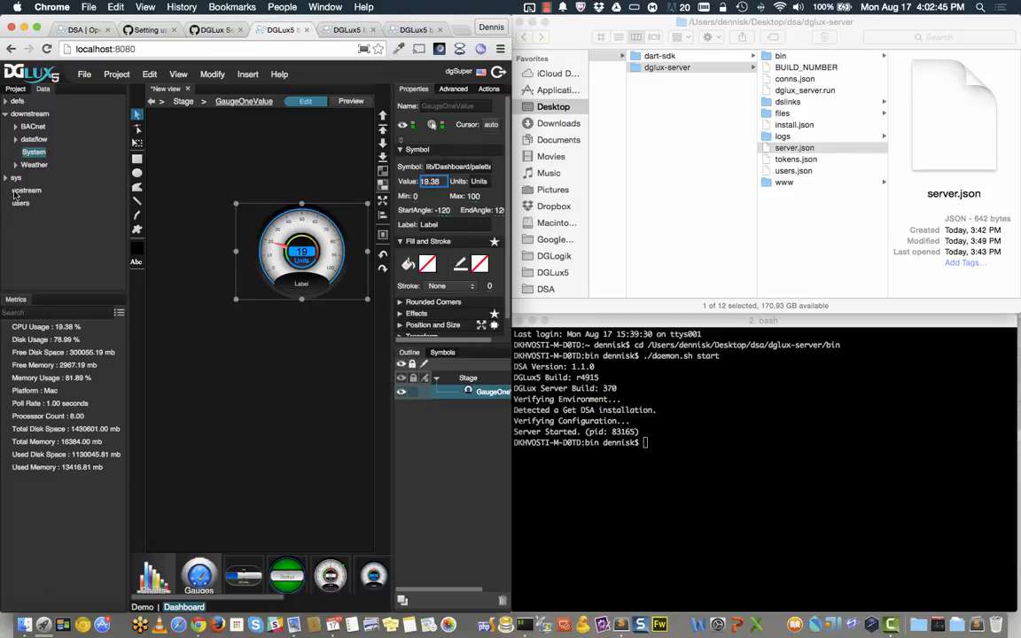
pyautogui.click(17, 192)
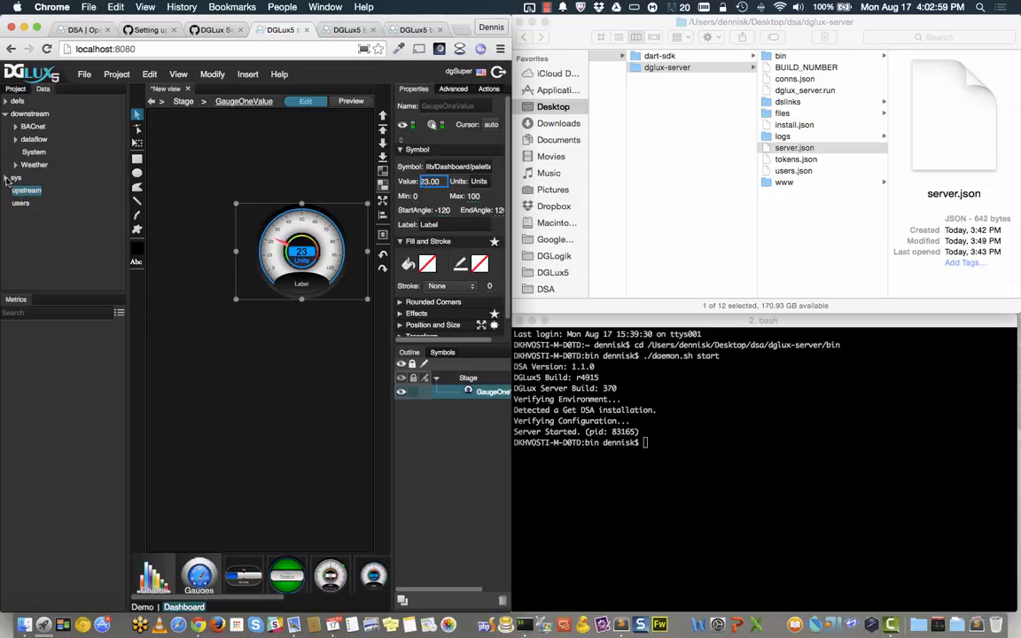
pyautogui.click(6, 178)
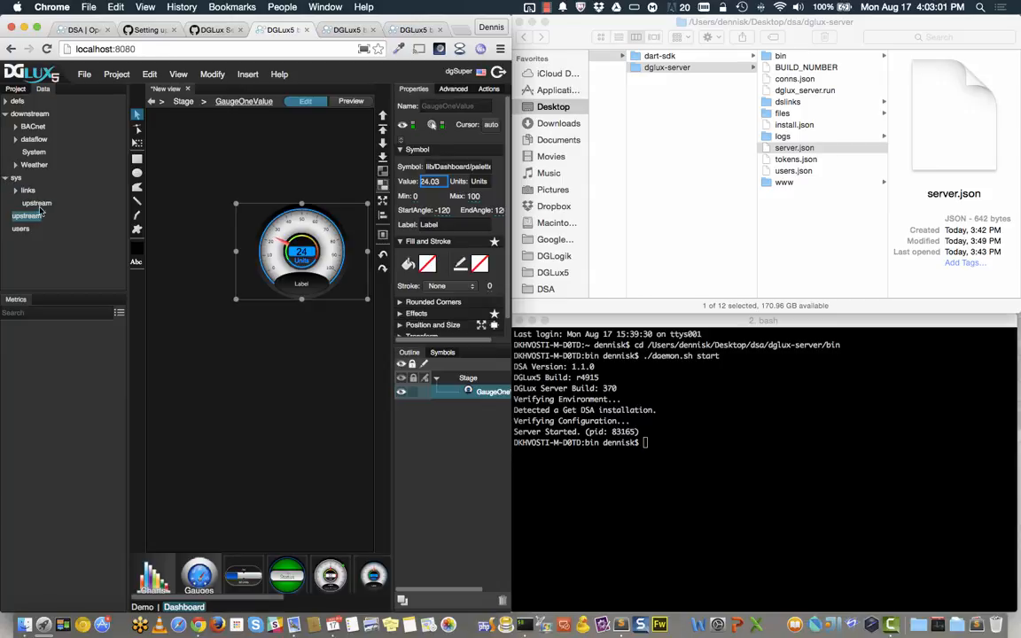
pyautogui.click(36, 204)
pyautogui.rightClick(33, 205)
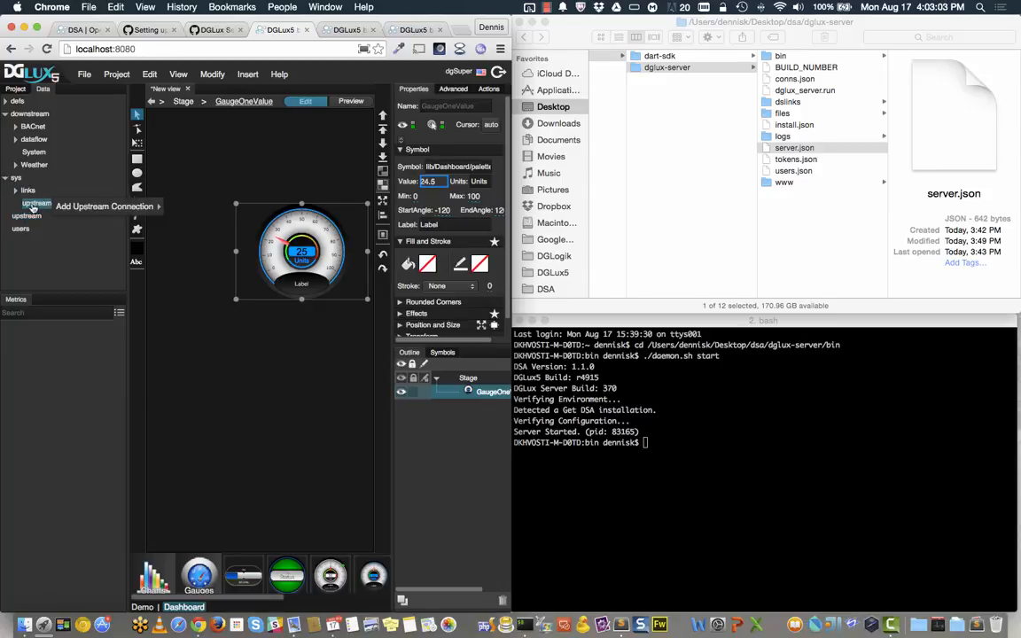
pyautogui.moveTo(114, 207)
pyautogui.click(273, 212)
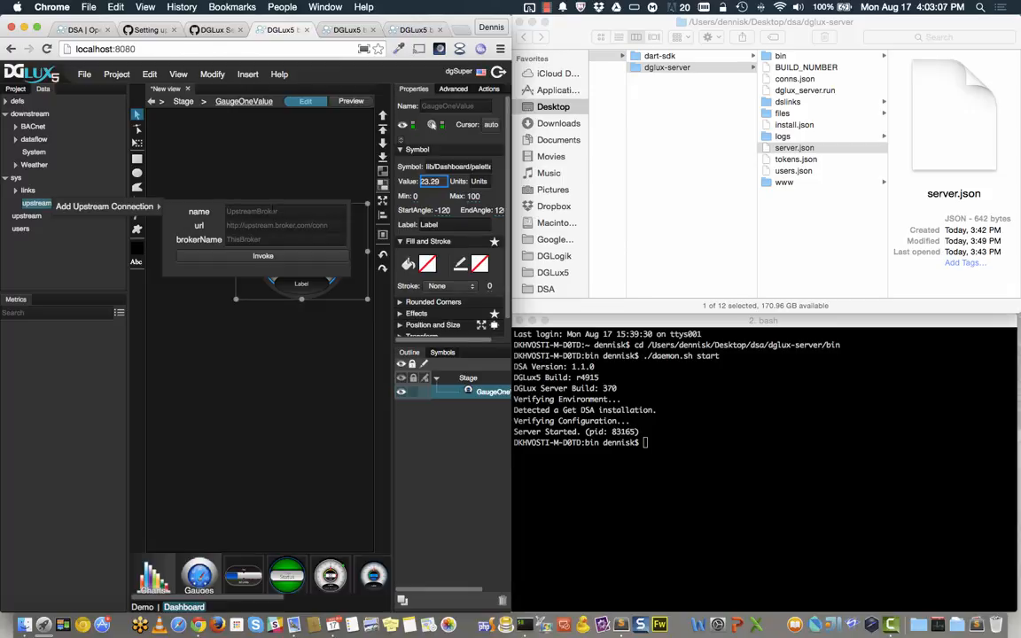
pyautogui.write('RnD')
pyautogui.press('Tab')
pyautogui.write('h')
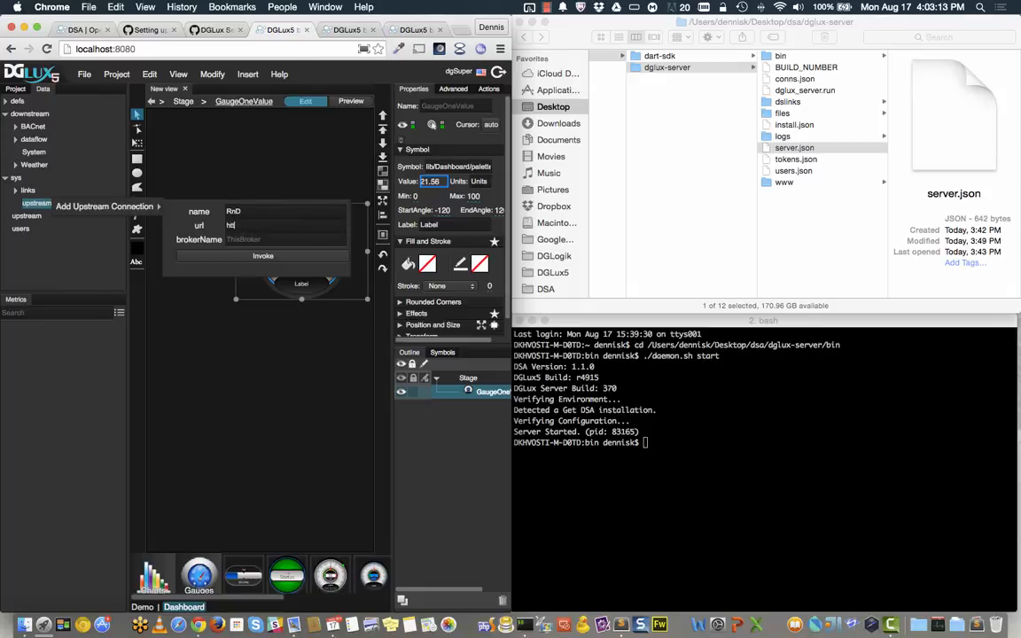
pyautogui.write('ttp://rnd.iot-dsa.org/conn')
pyautogui.press('Tab')
pyautogui.write('Dennis')
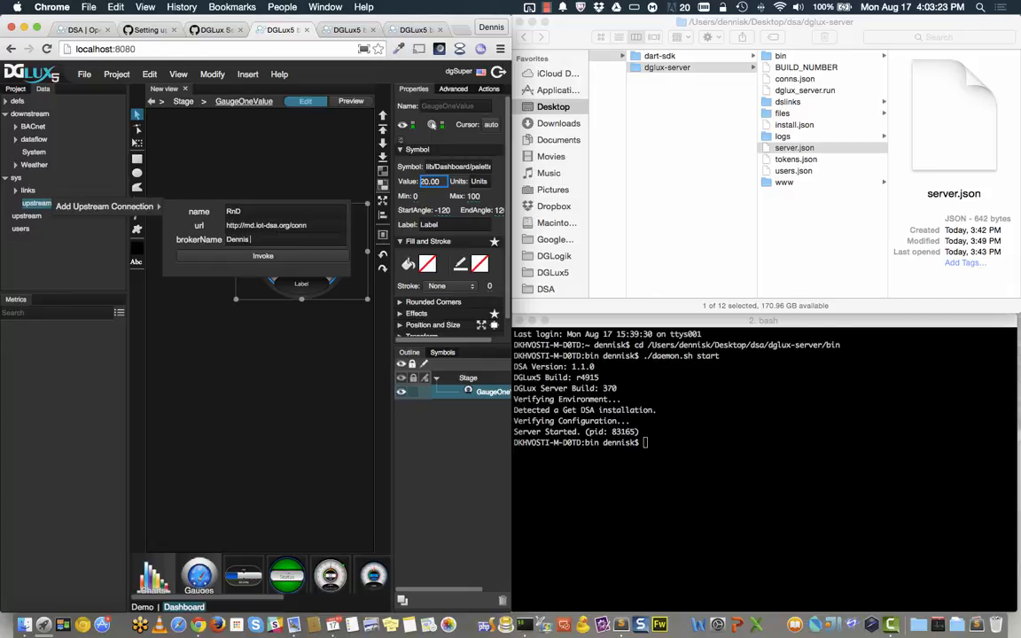
pyautogui.write(' Broker')
pyautogui.click(289, 256)
pyautogui.click(5, 216)
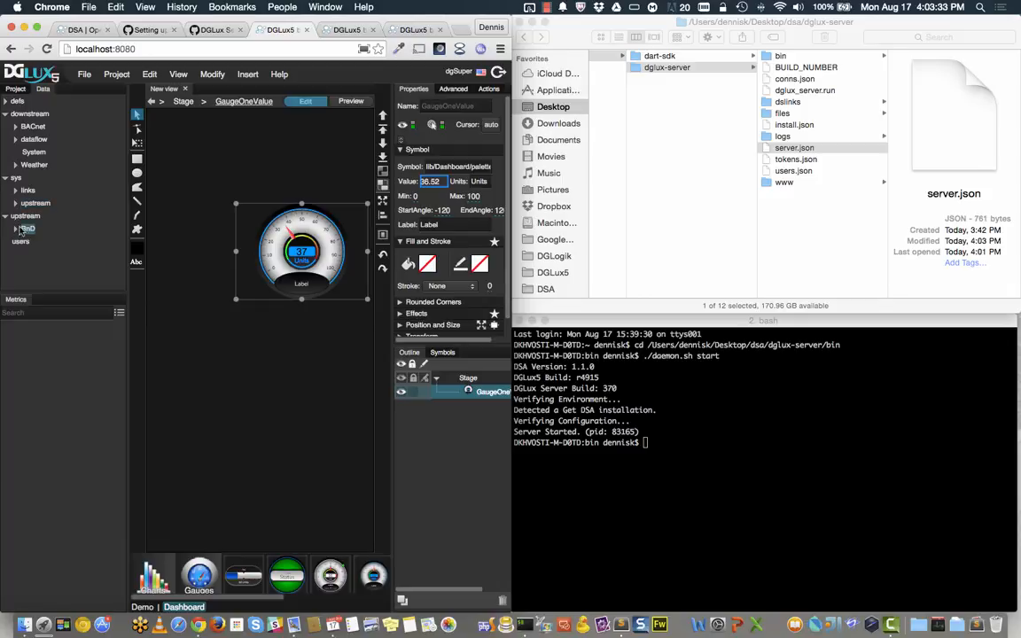
# Step: Expand RnD's downstream and show its System metrics: Linux, CPU Usage 1.02 %, Memory Usage 55.16 %
pyautogui.click(14, 231)
pyautogui.scroll(-1, 26, 226)
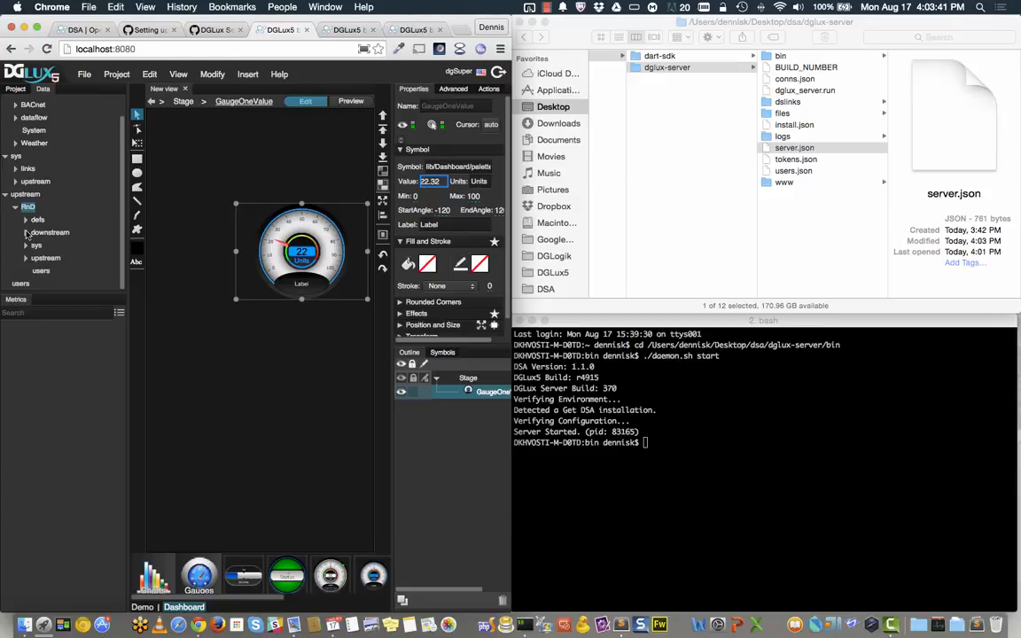
pyautogui.click(26, 233)
pyautogui.scroll(-3, 44, 240)
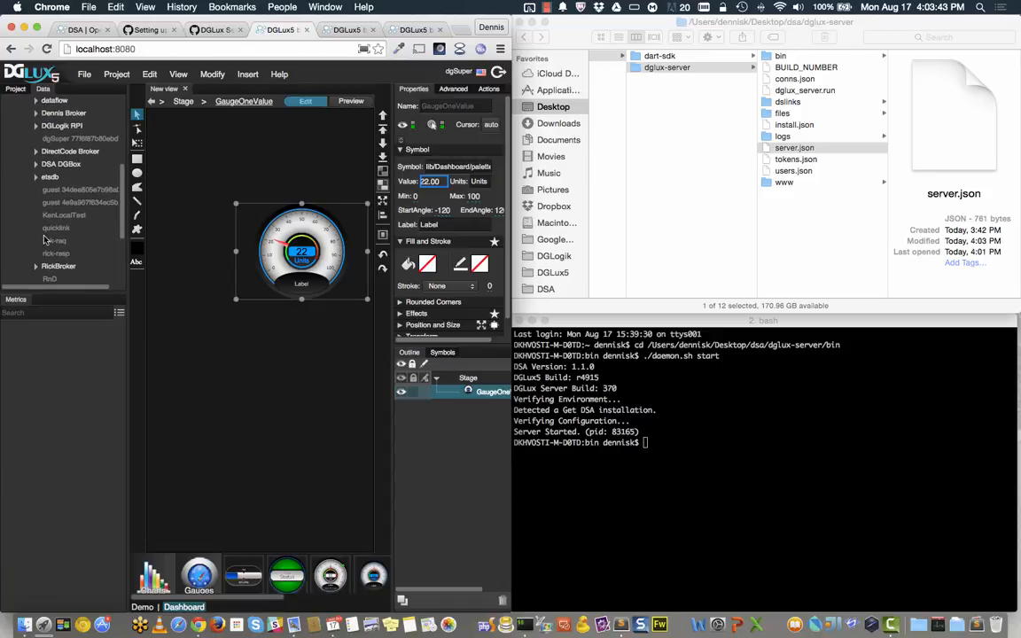
pyautogui.scroll(-5, 54, 235)
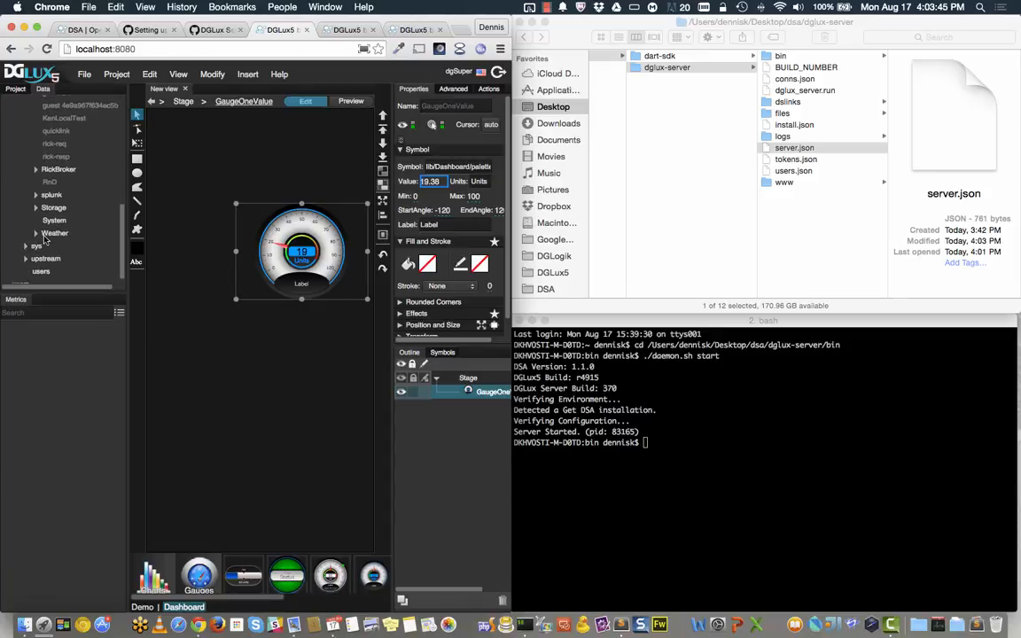
pyautogui.click(54, 219)
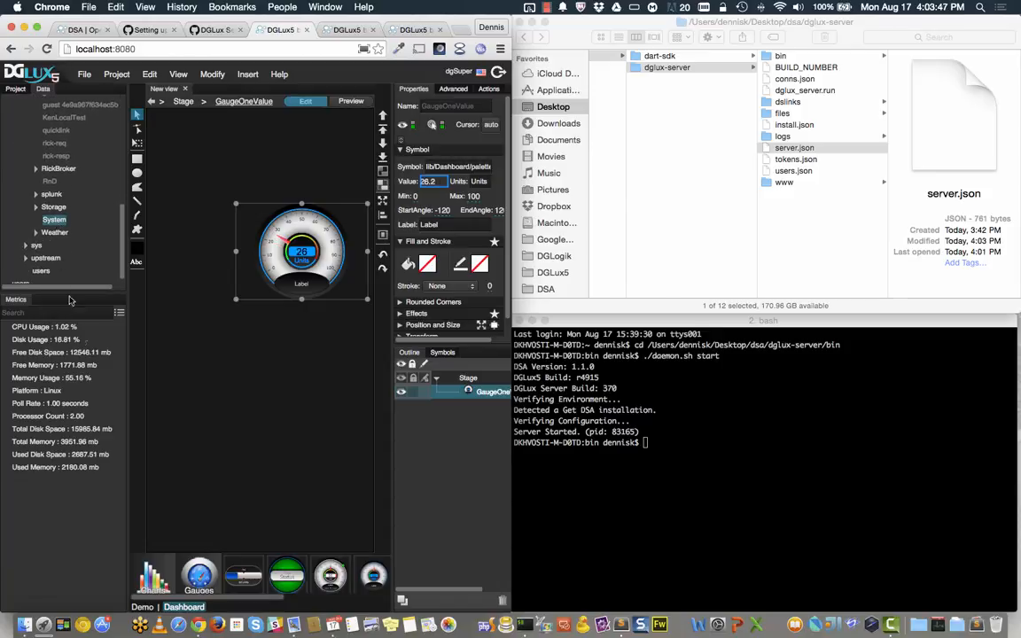
# Step: Place a larger Gauge bound to the RnD broker's CPU Usage and collapse the upstream node
pyautogui.moveTo(330, 575); pyautogui.dragTo(218, 378)
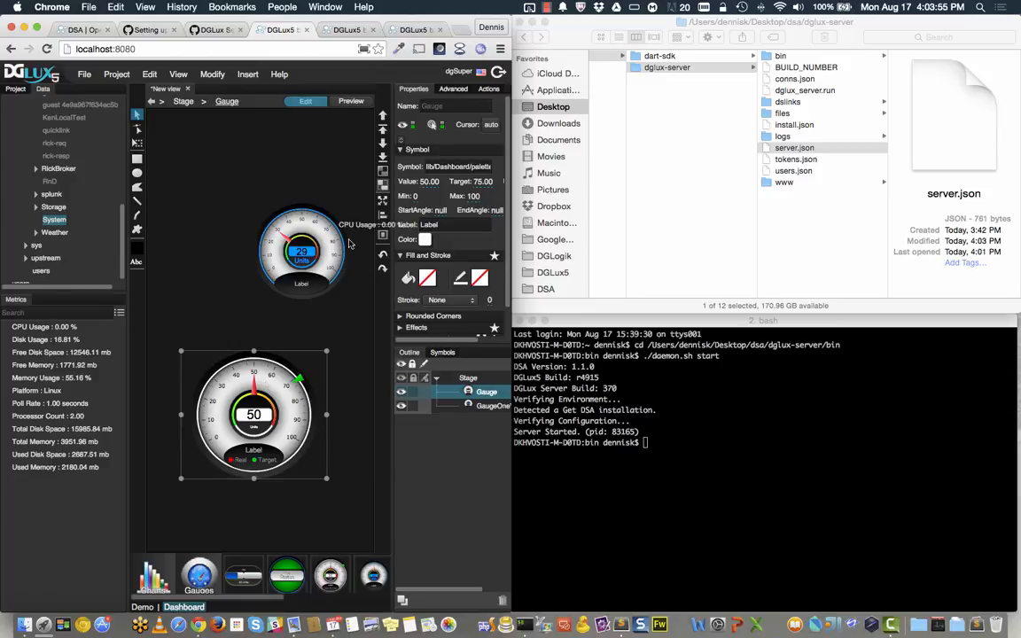
pyautogui.moveTo(350, 244); pyautogui.dragTo(409, 181)
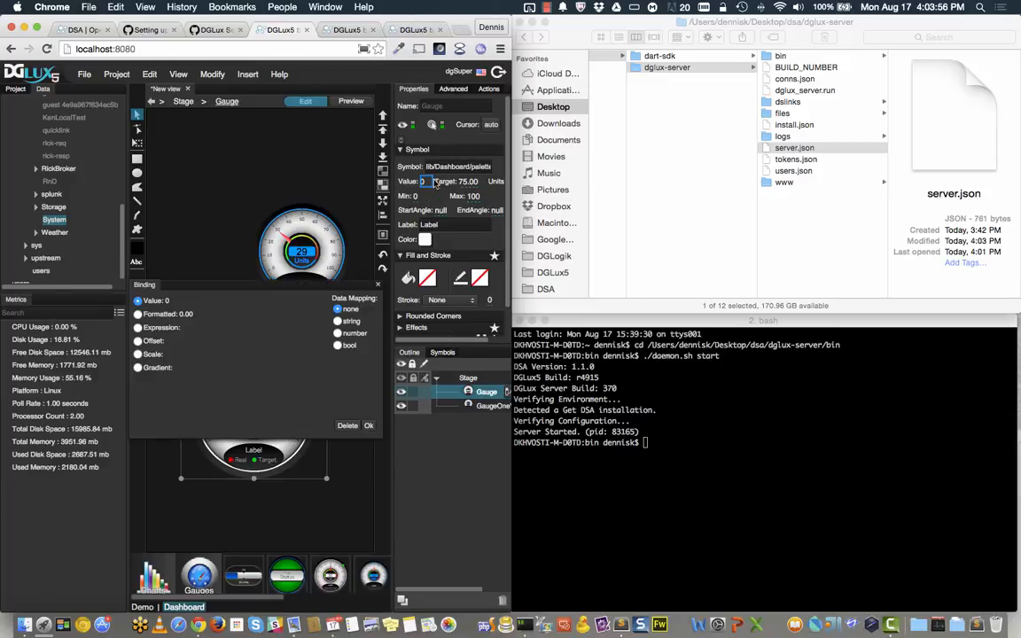
pyautogui.click(369, 427)
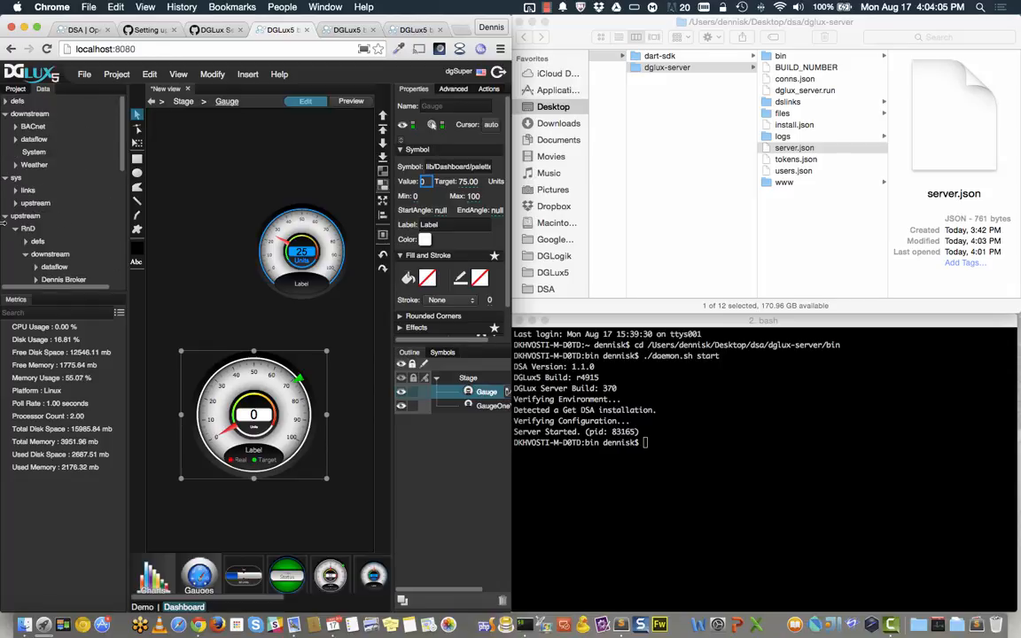
pyautogui.click(4, 216)
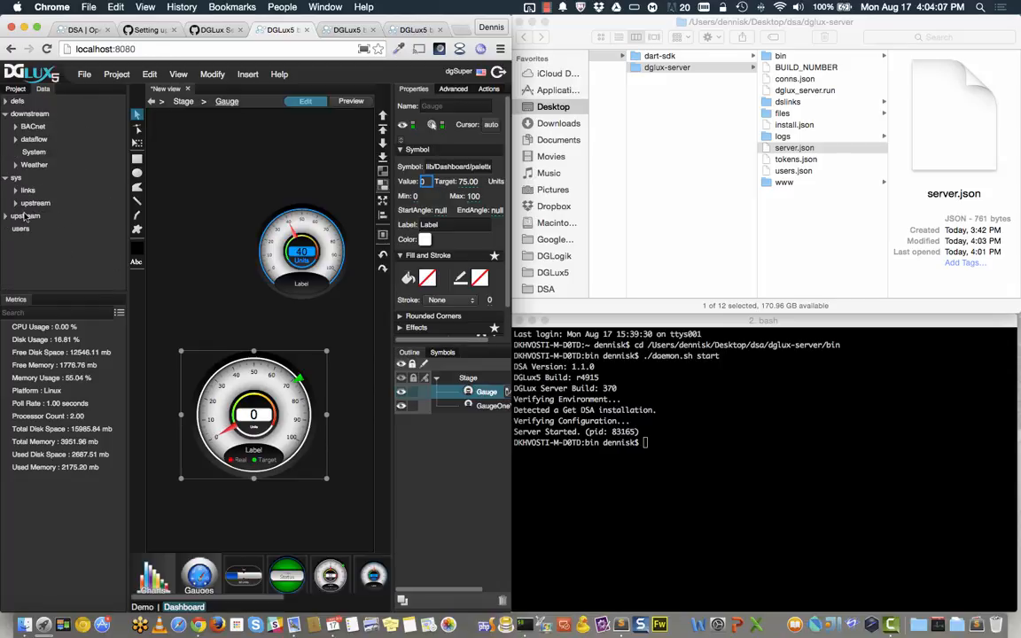